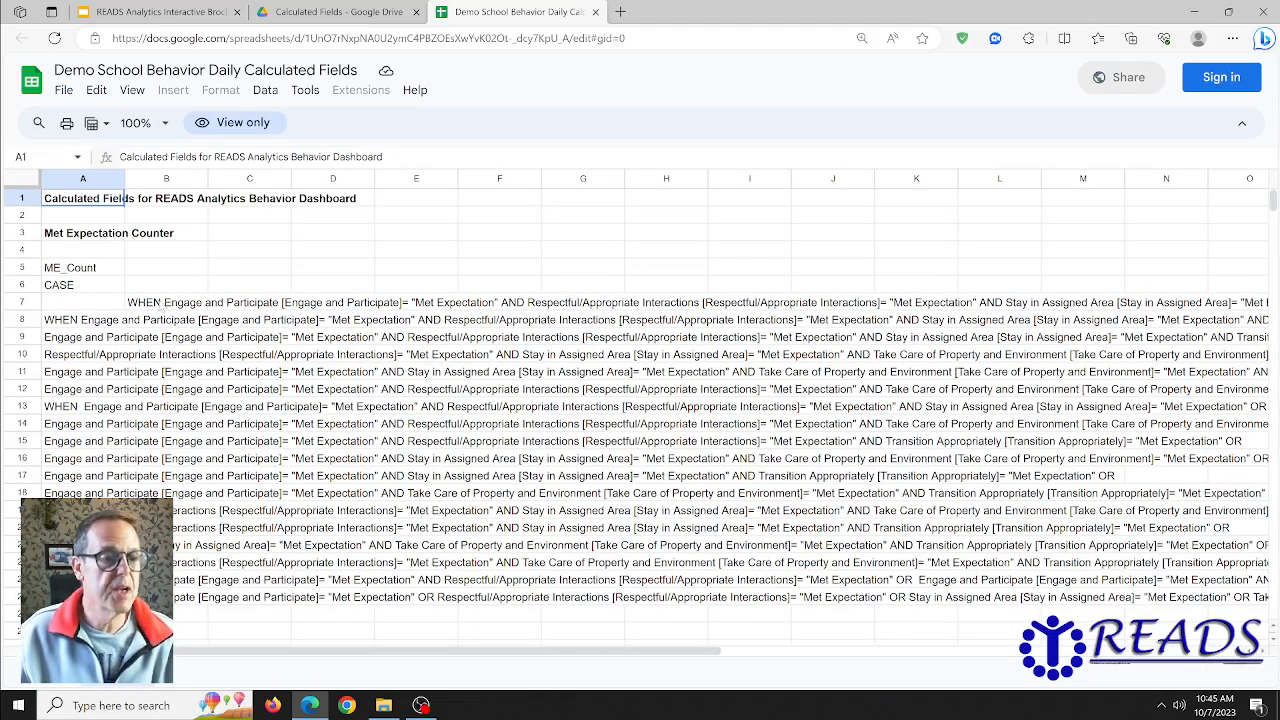
- Review the Met, Partially Met and Did Not Meet Expectation counter formulas in the Demo School Behavior Daily Calculated Fields sheet
scroll(162, 306, "down", 5)
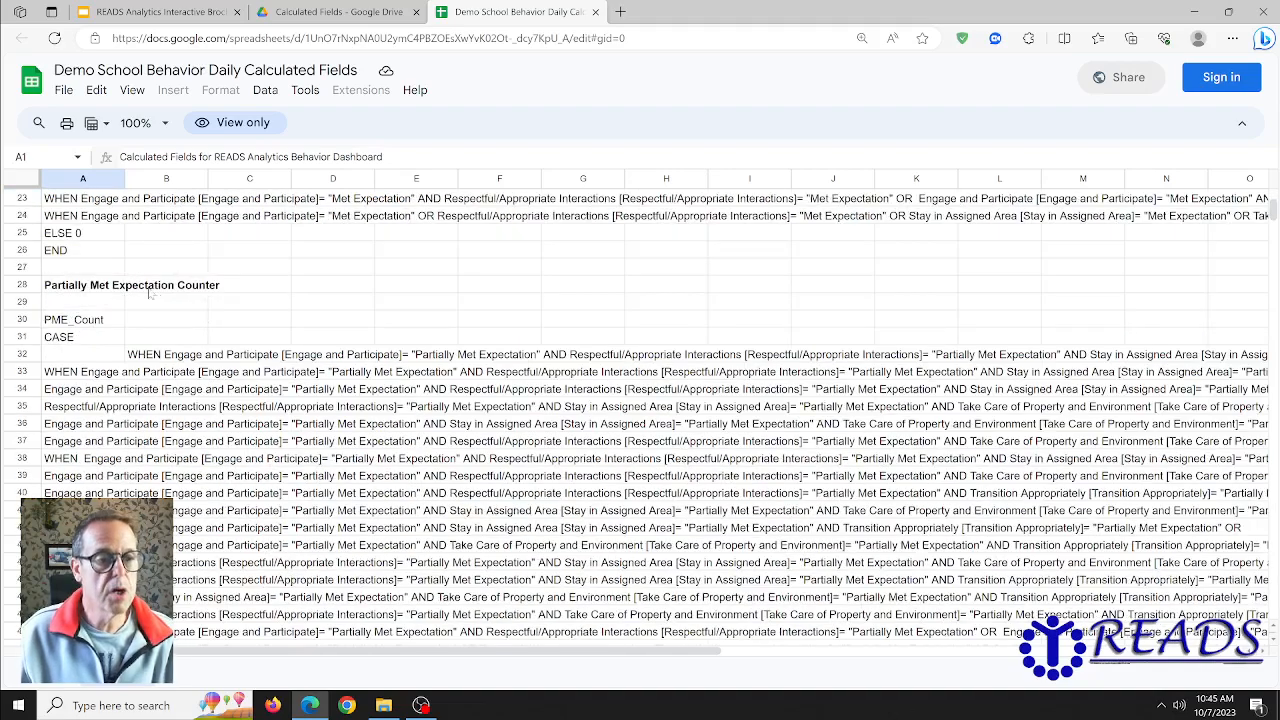
scroll(155, 297, "down", 6)
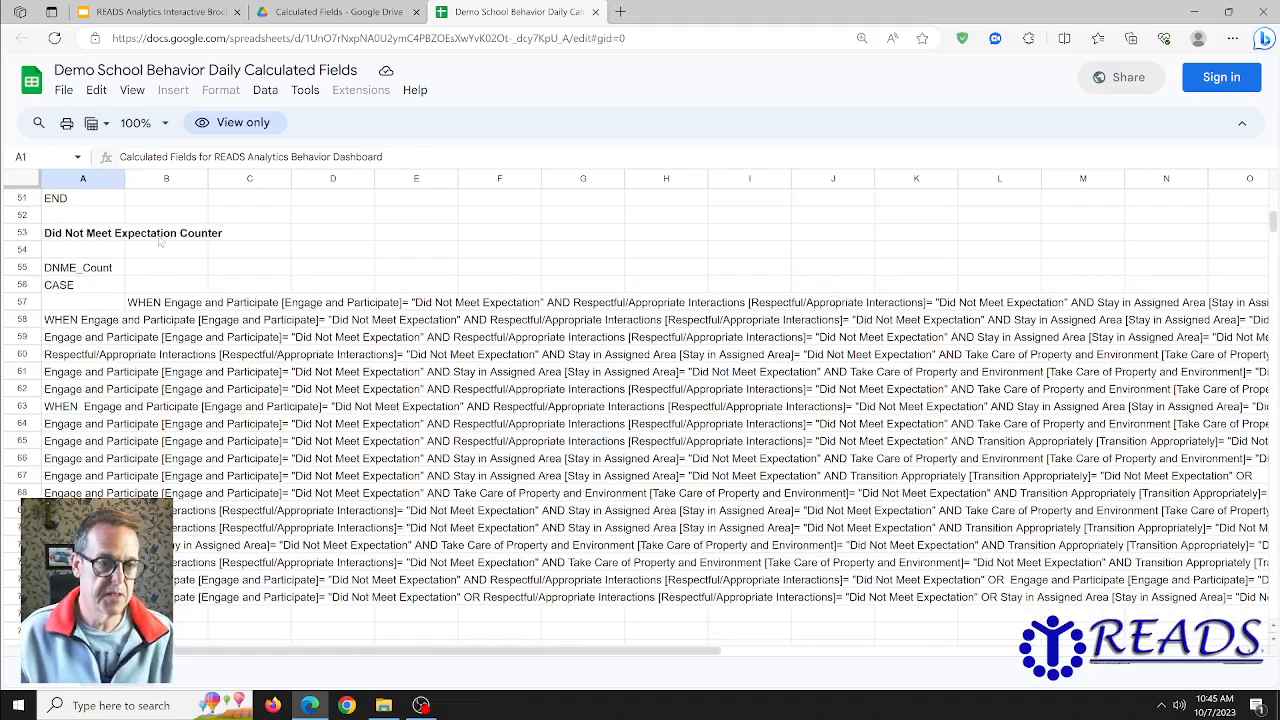
scroll(271, 302, "up", 10)
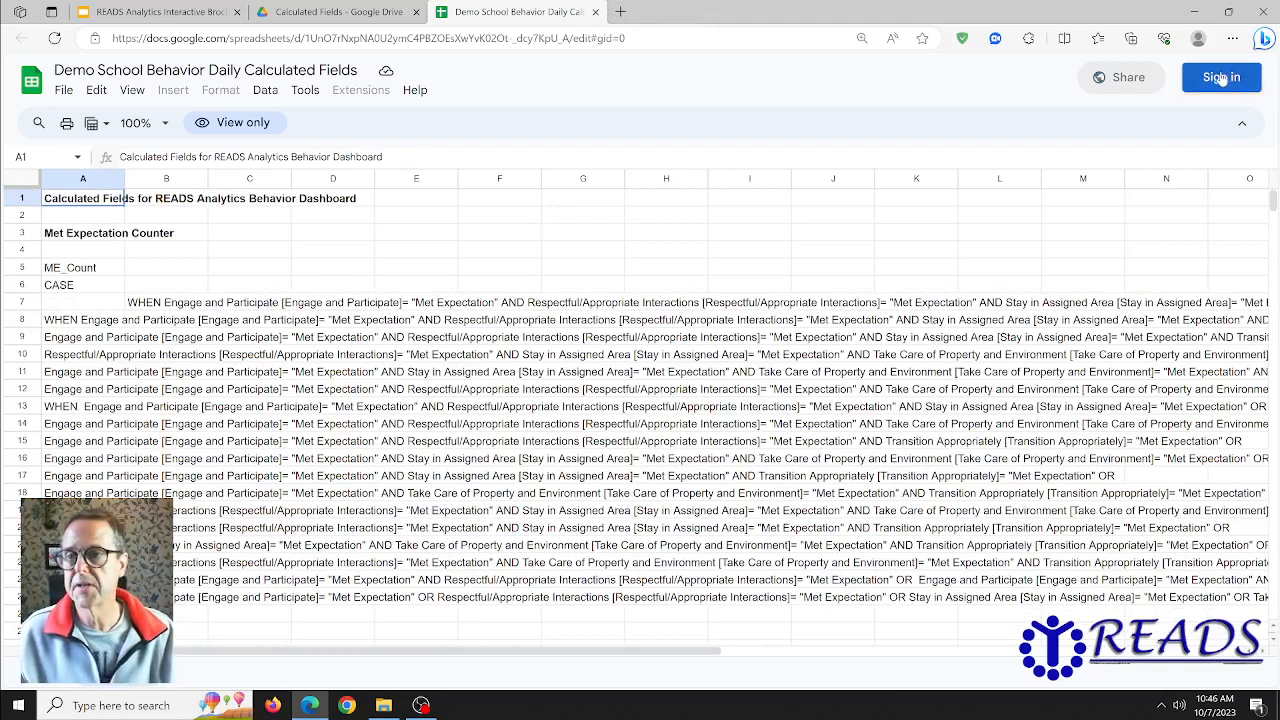
- Open Gmail in a new browser tab and sign in with the personal Google account
left_click(621, 13)
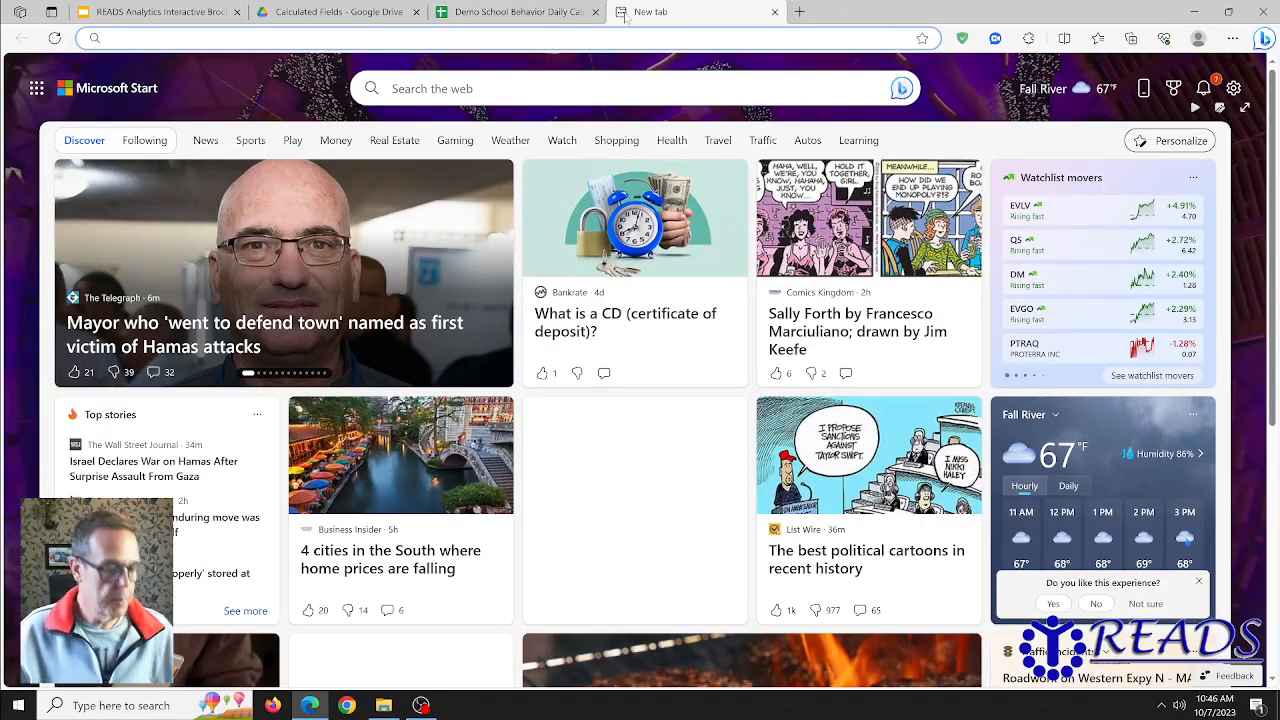
type("gm")
key("Return")
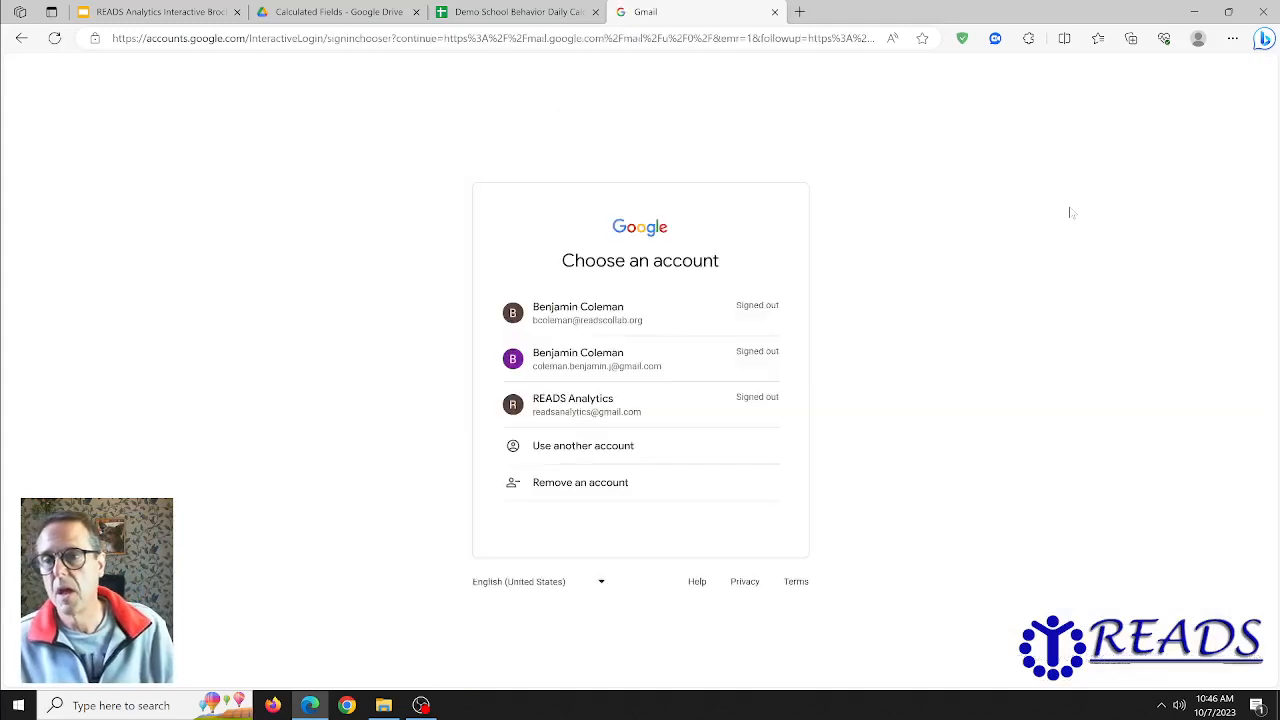
left_click(588, 367)
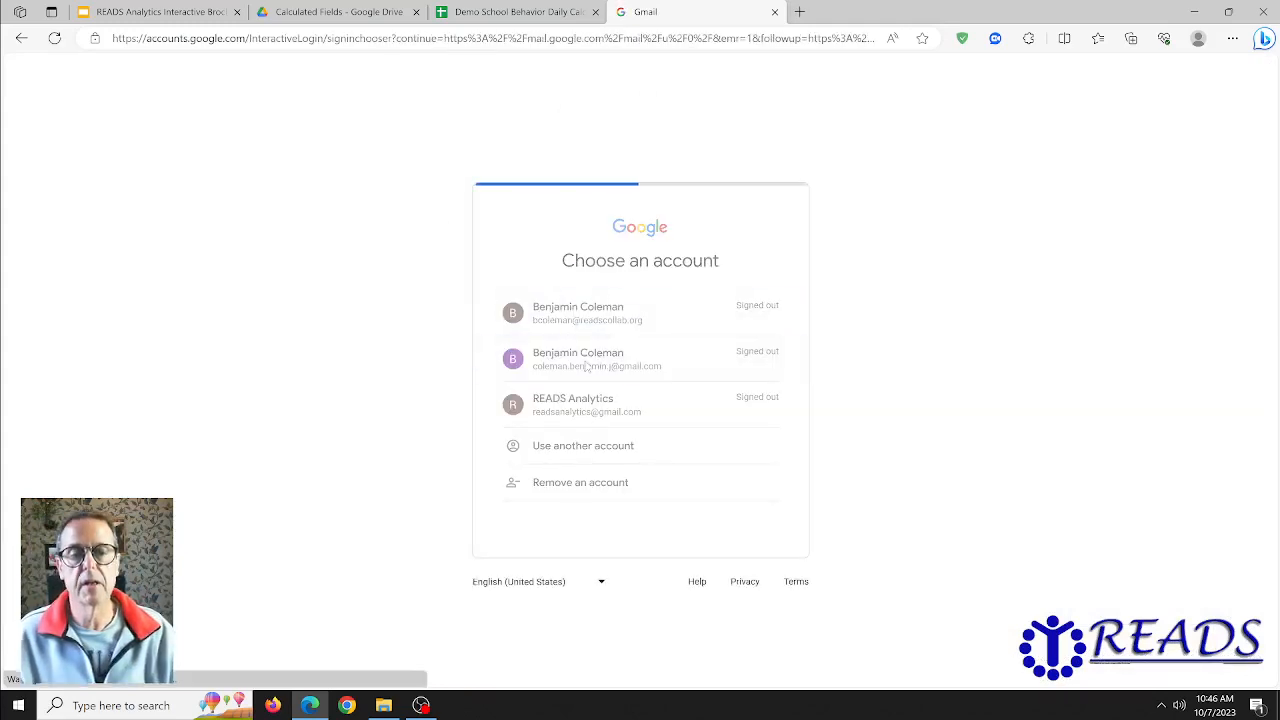
left_click(752, 455)
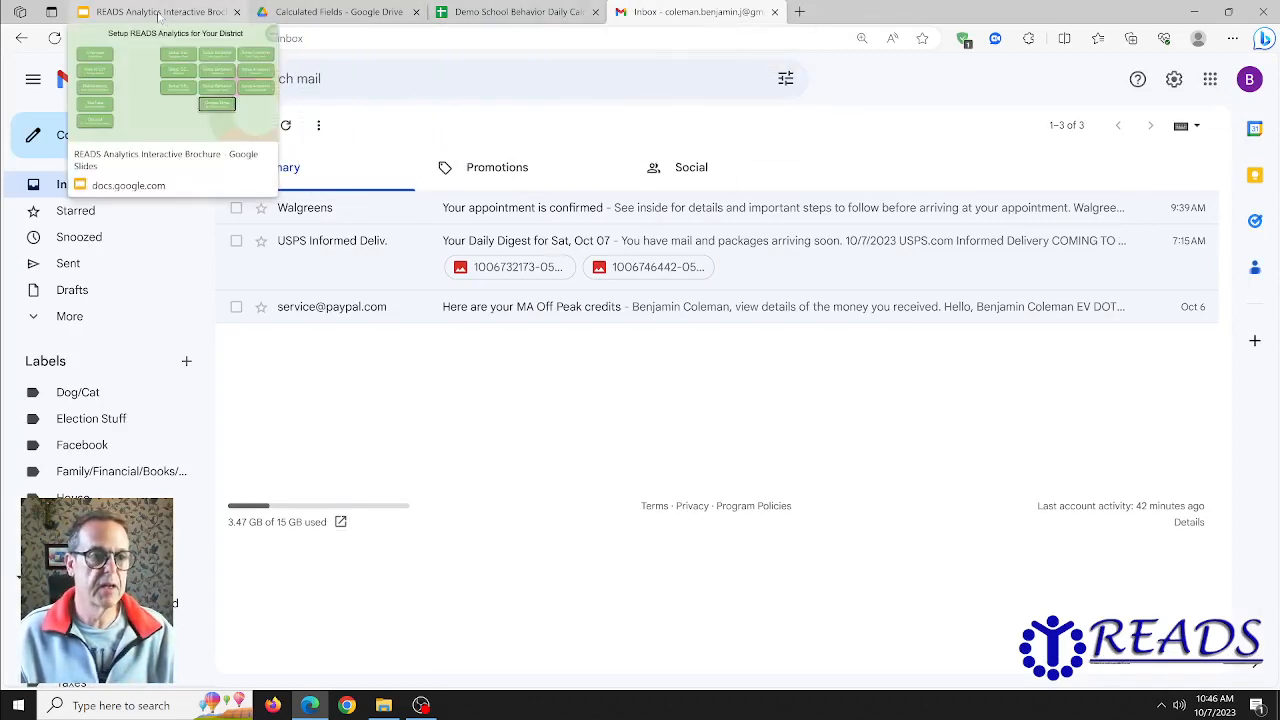
- Open the practice Behavior Analytics report from the main menu of the READS Analytics Interactive Brochure
left_click(159, 15)
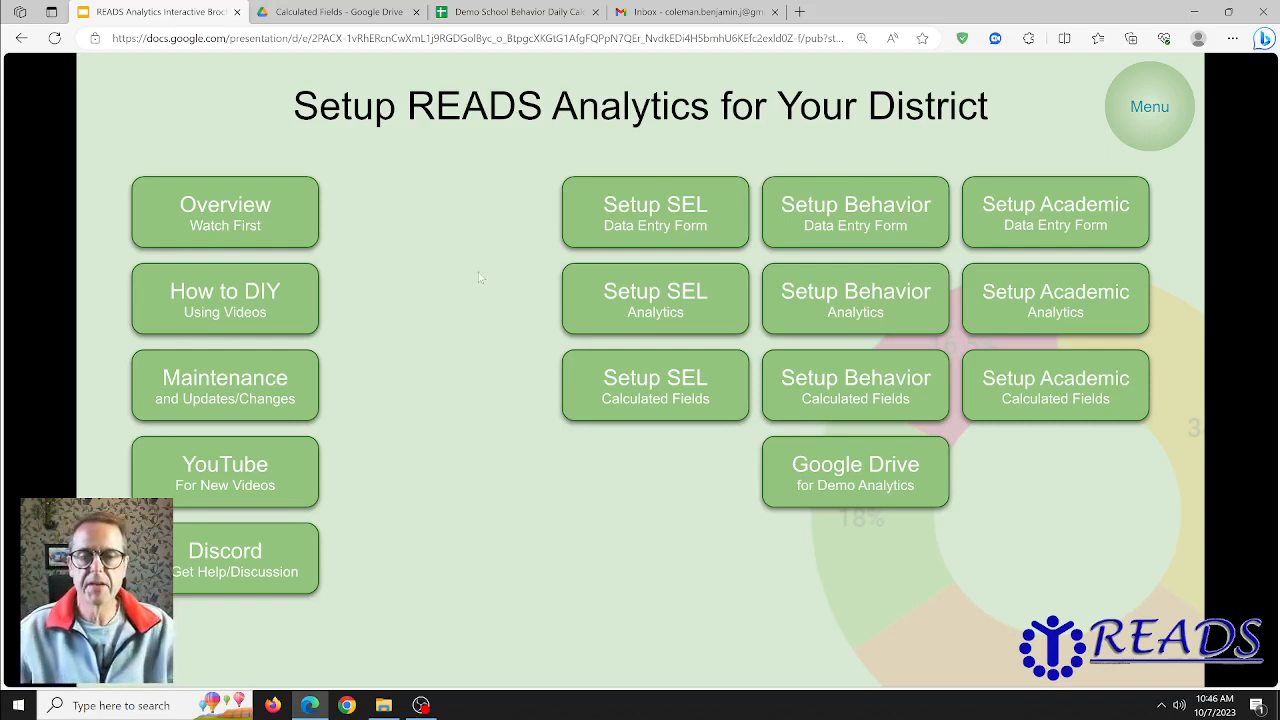
left_click(1151, 116)
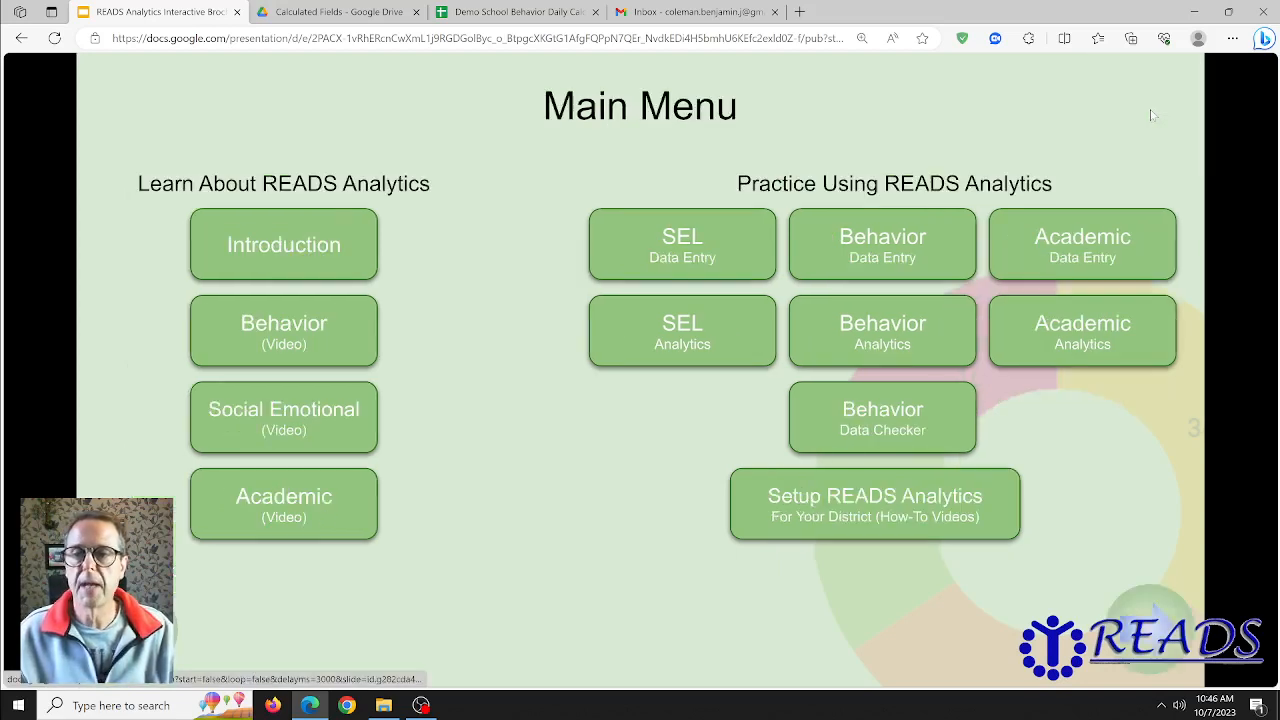
left_click(885, 338)
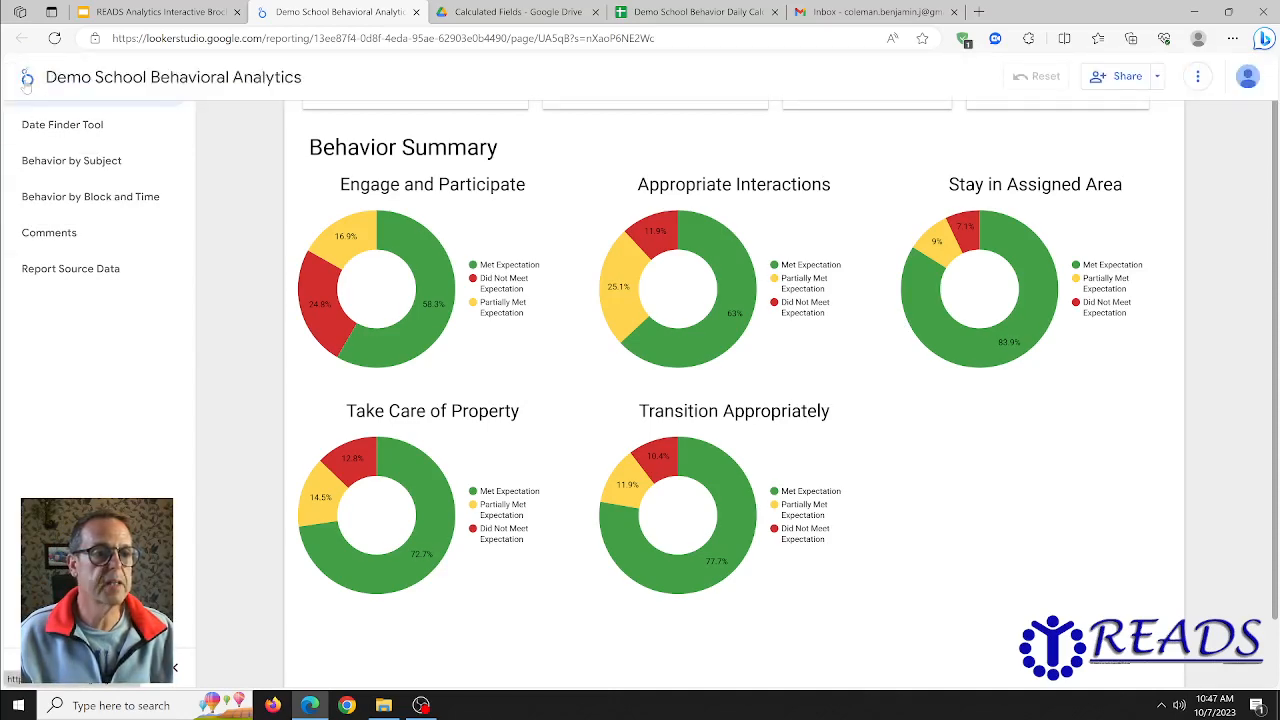
- Go to the Looker Studio home page and open the READS Behavioral Analytics report for editing
left_click(28, 80)
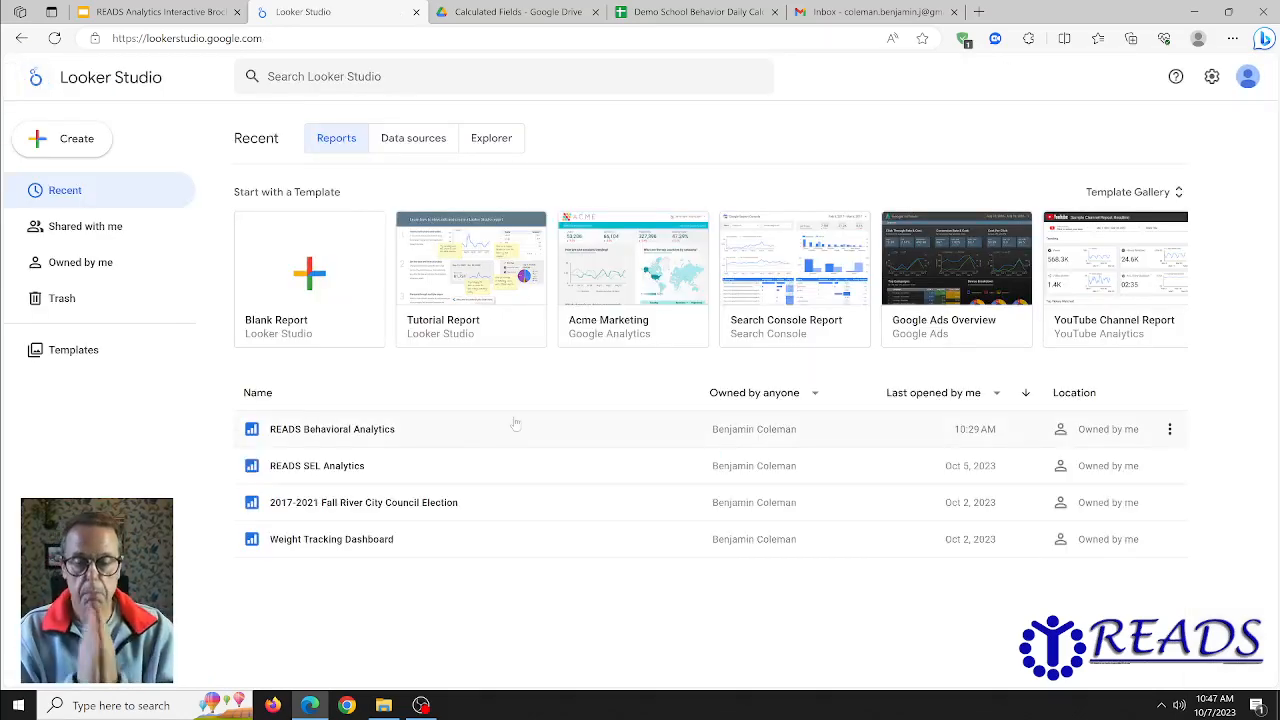
left_click(333, 429)
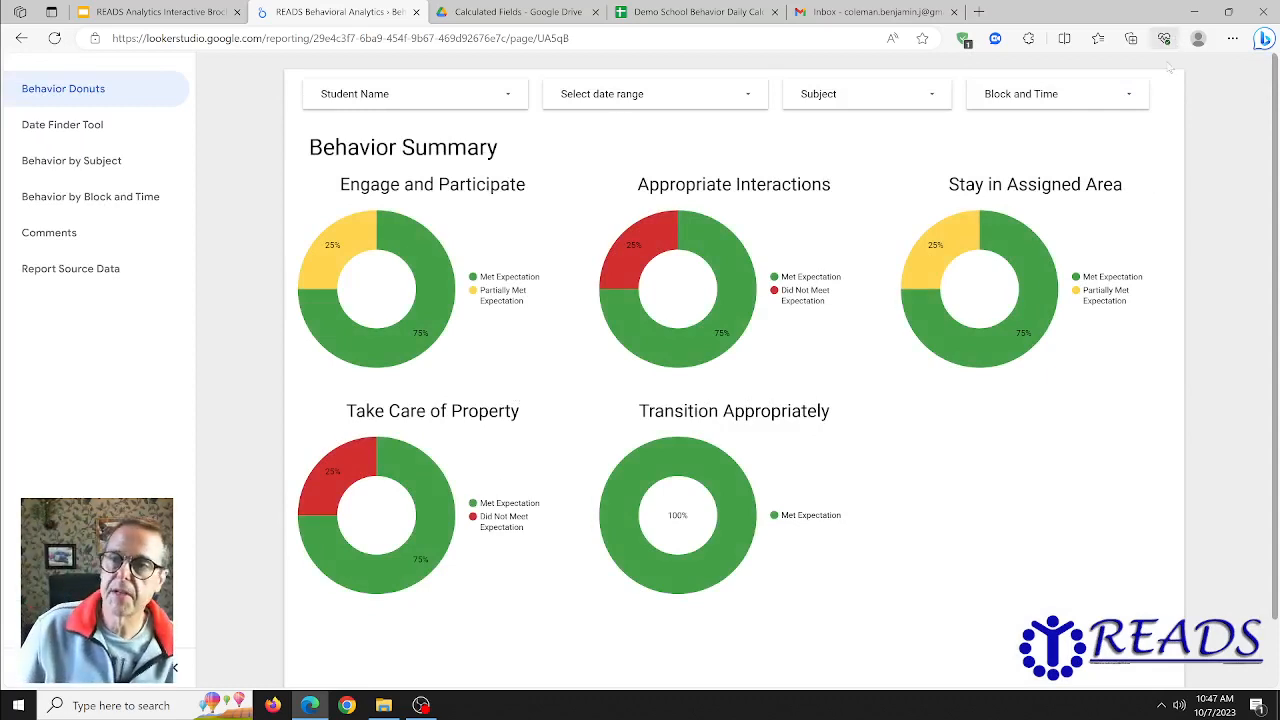
mouse_move(1165, 69)
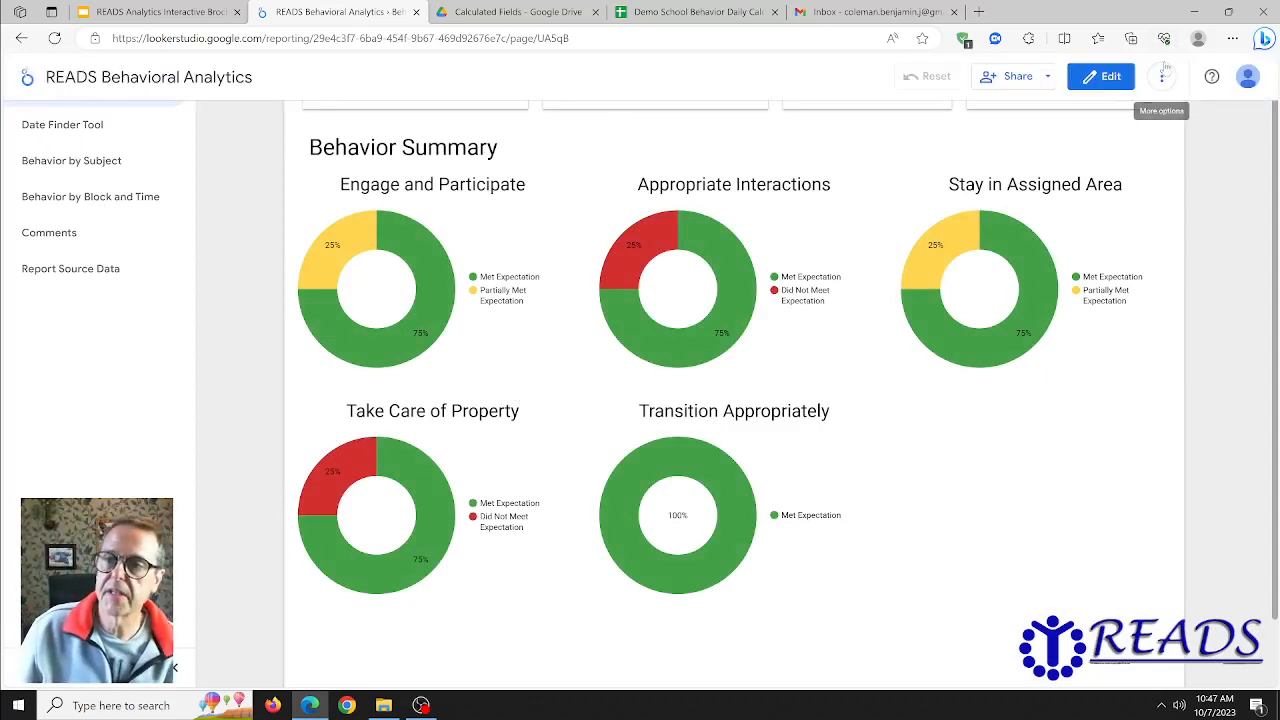
left_click(1110, 77)
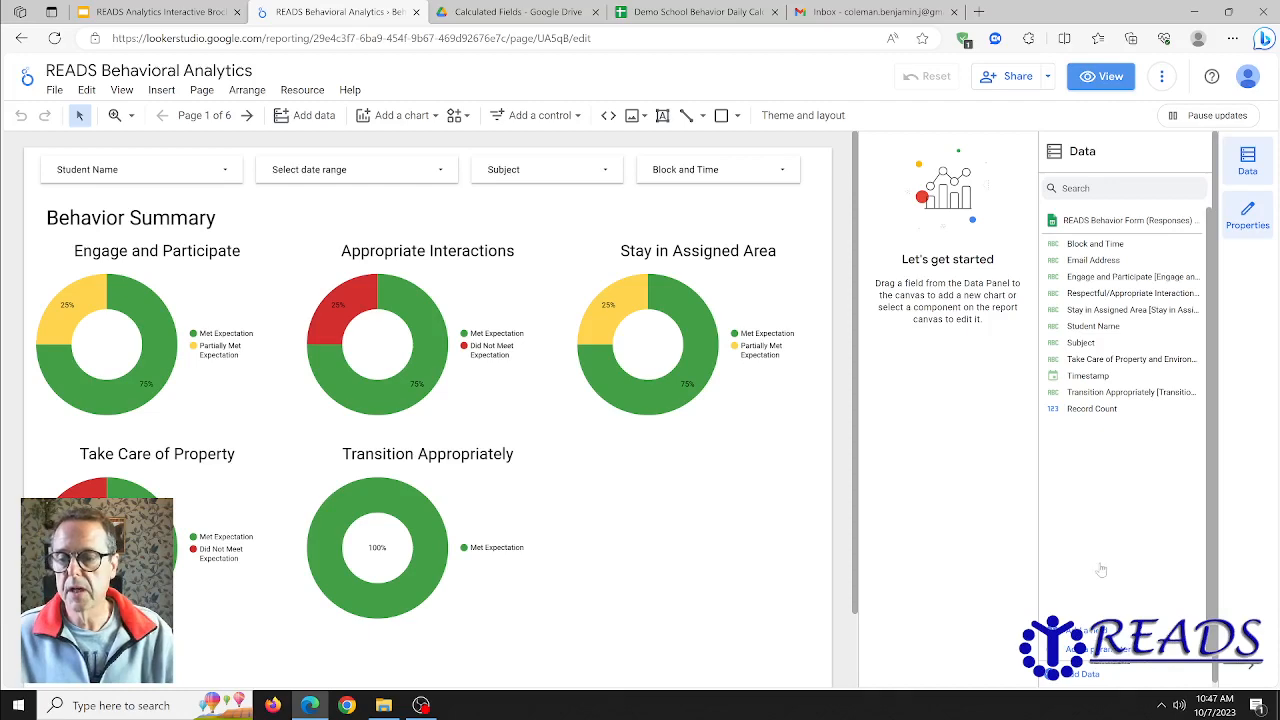
- Start a new calculated field in the behavior form data source and name it ME_Count, as given in cell A5 of the calculated fields sheet
left_click(1090, 632)
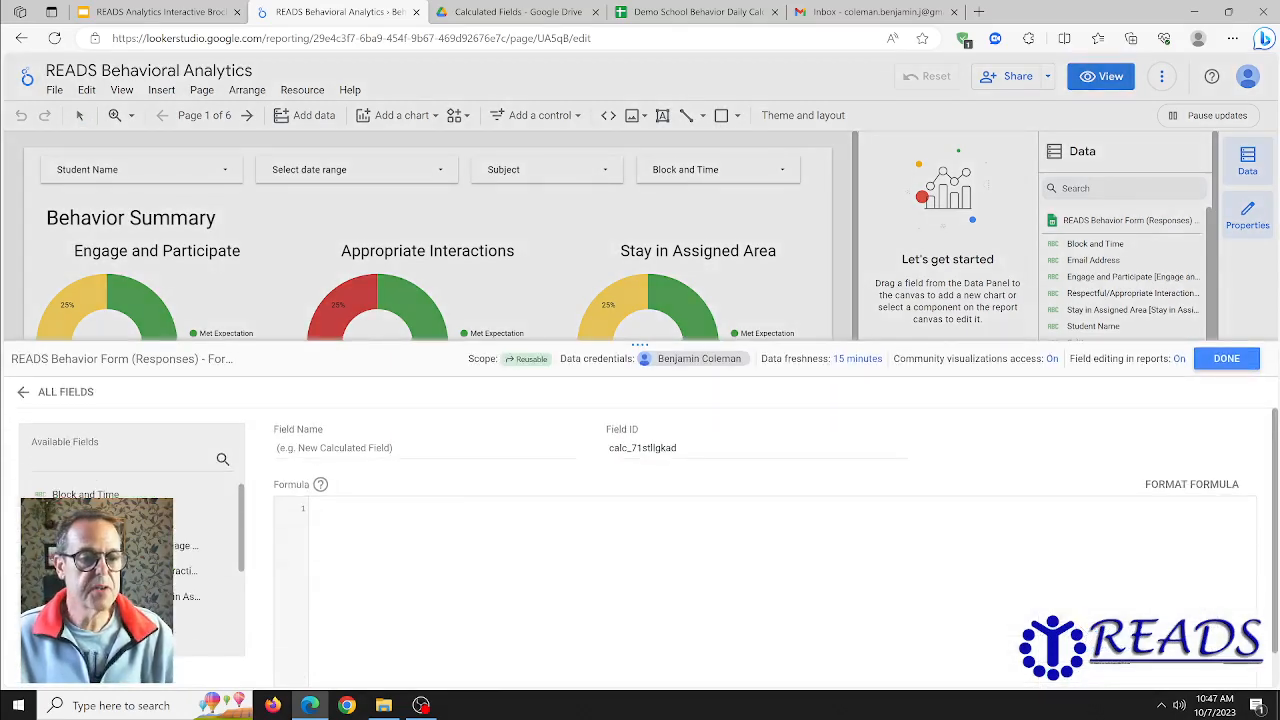
left_click(336, 448)
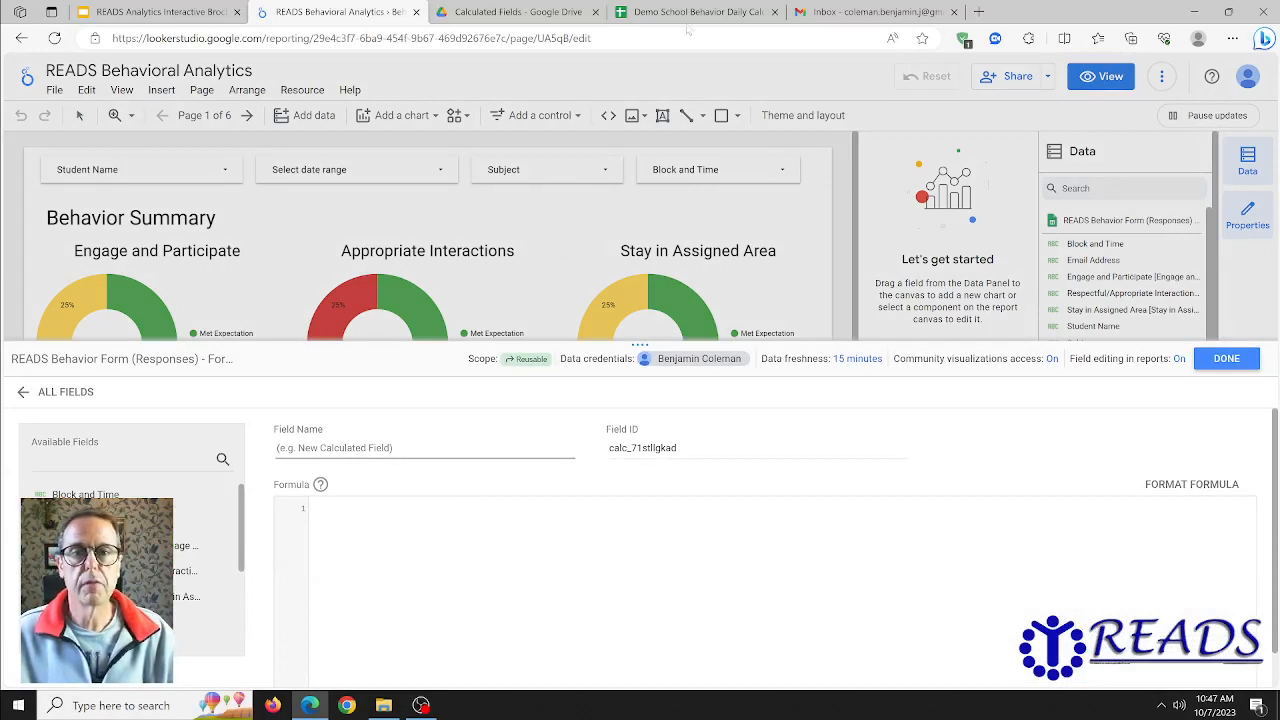
mouse_move(697, 14)
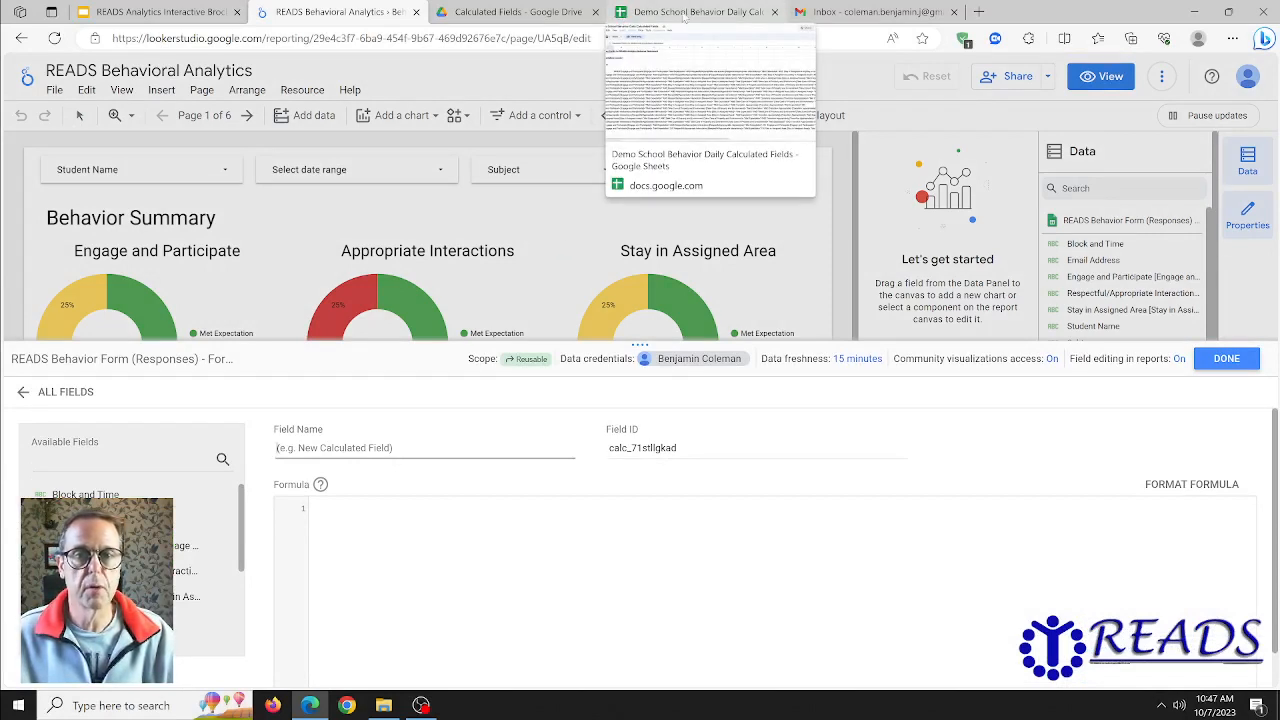
left_click(686, 17)
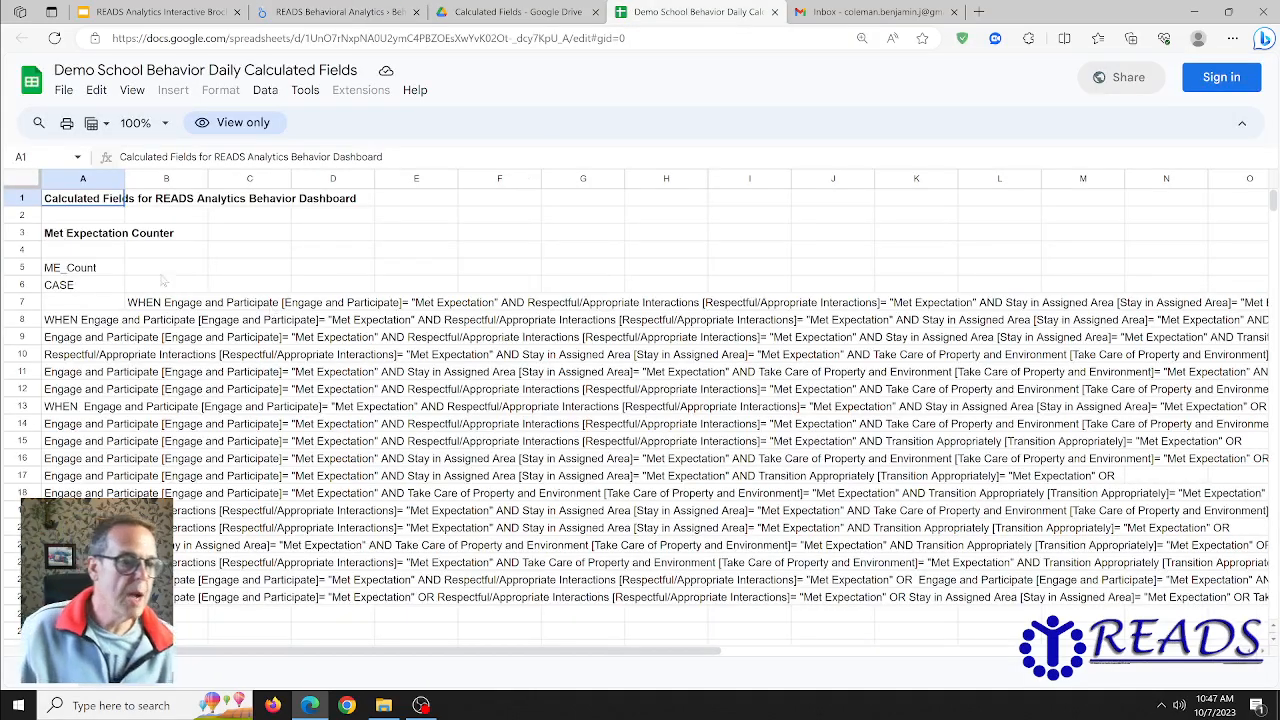
left_click(98, 270)
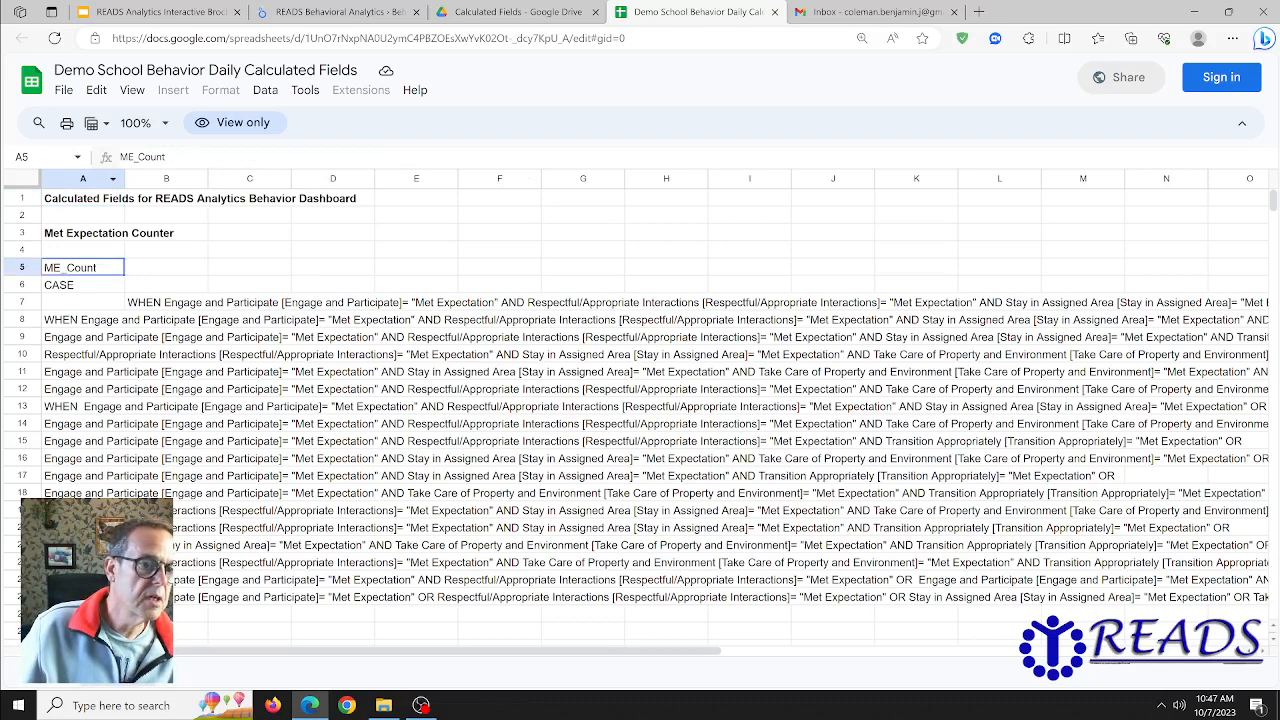
left_click_drag(166, 157, 118, 158)
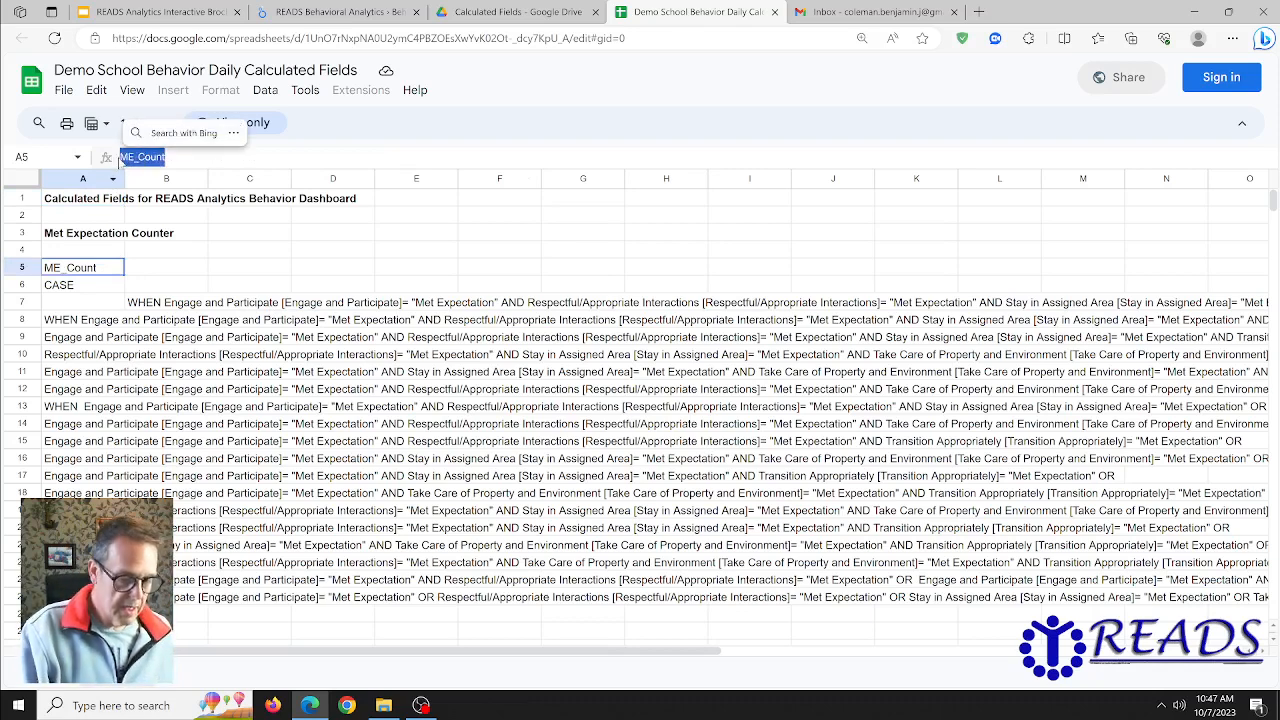
key("ctrl+c")
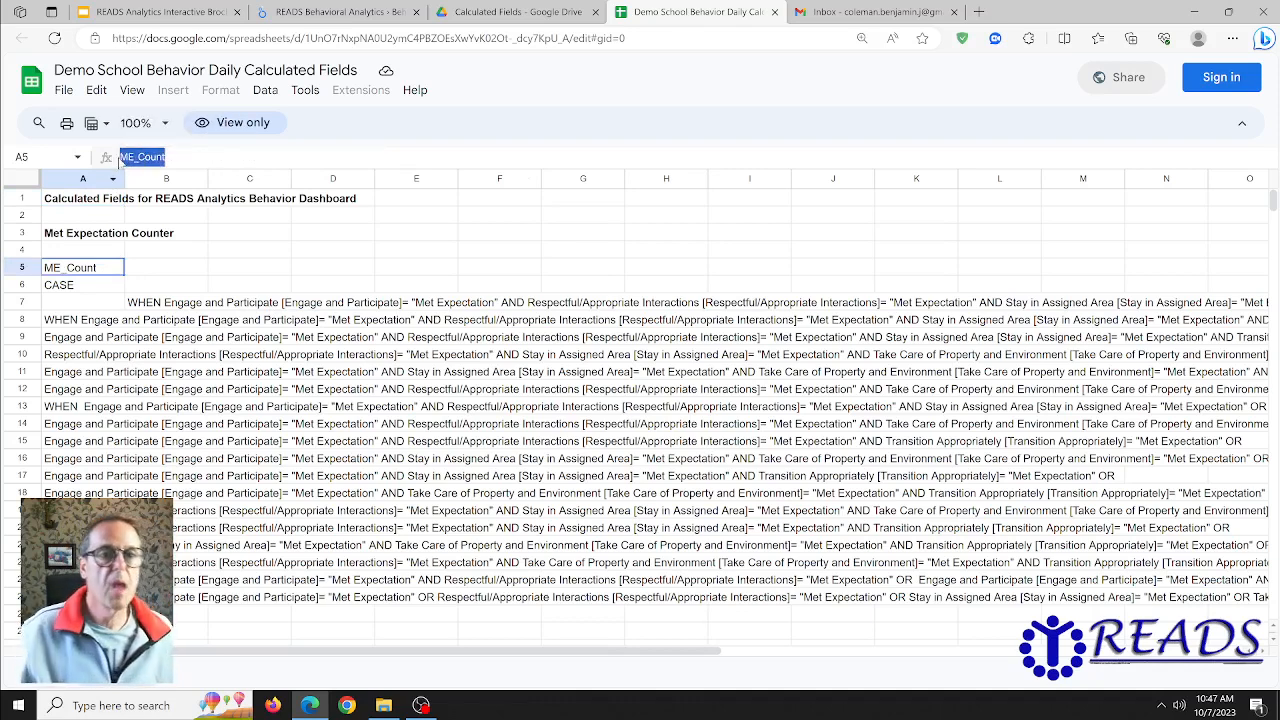
left_click(314, 11)
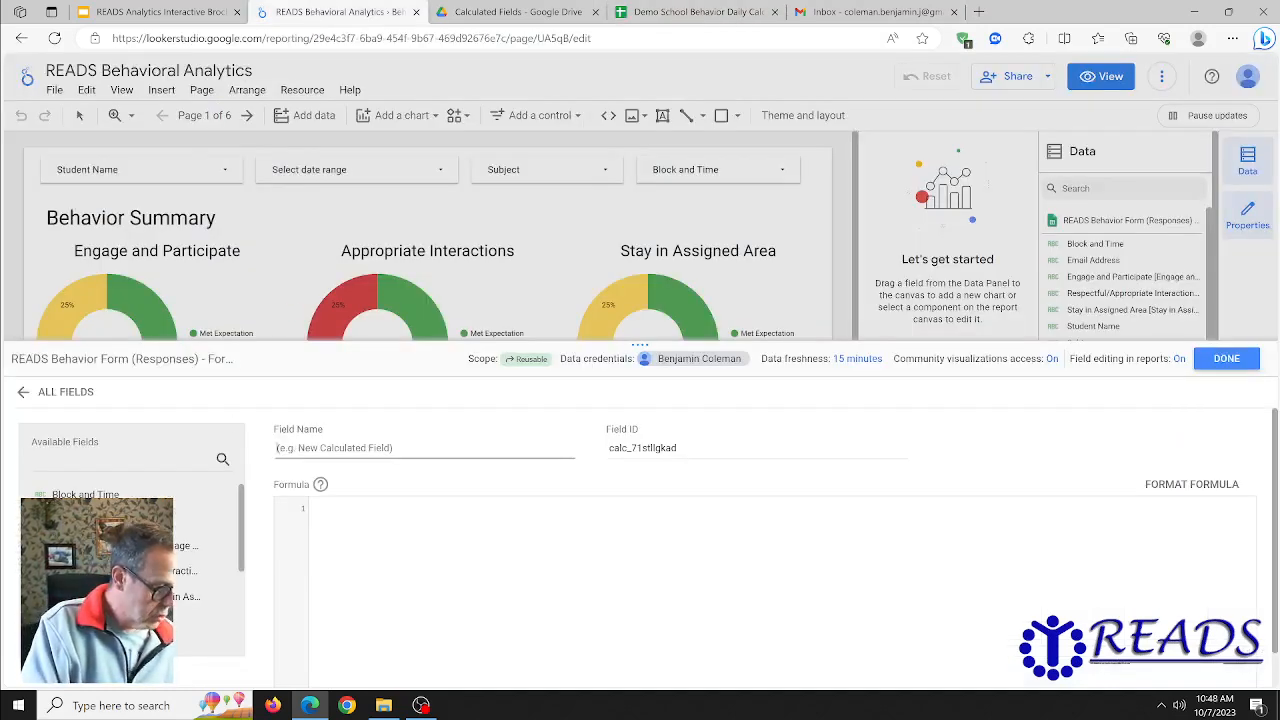
type("V")
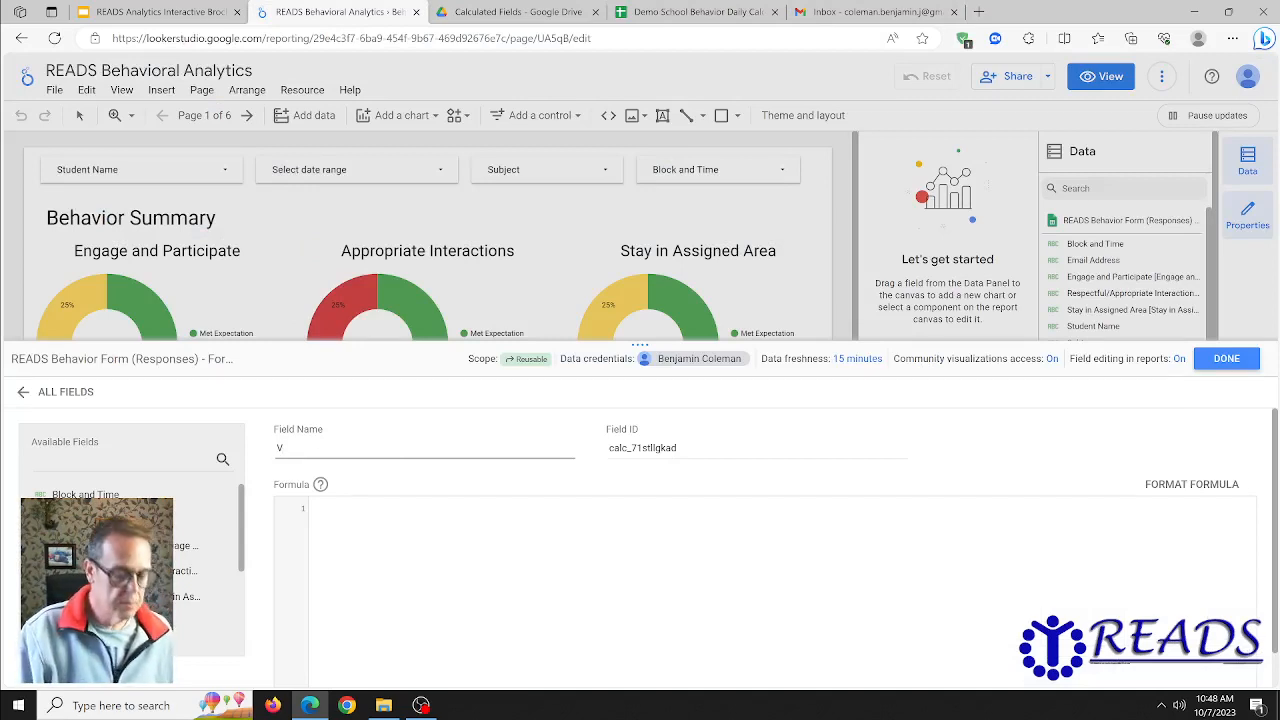
key("BackSpace")
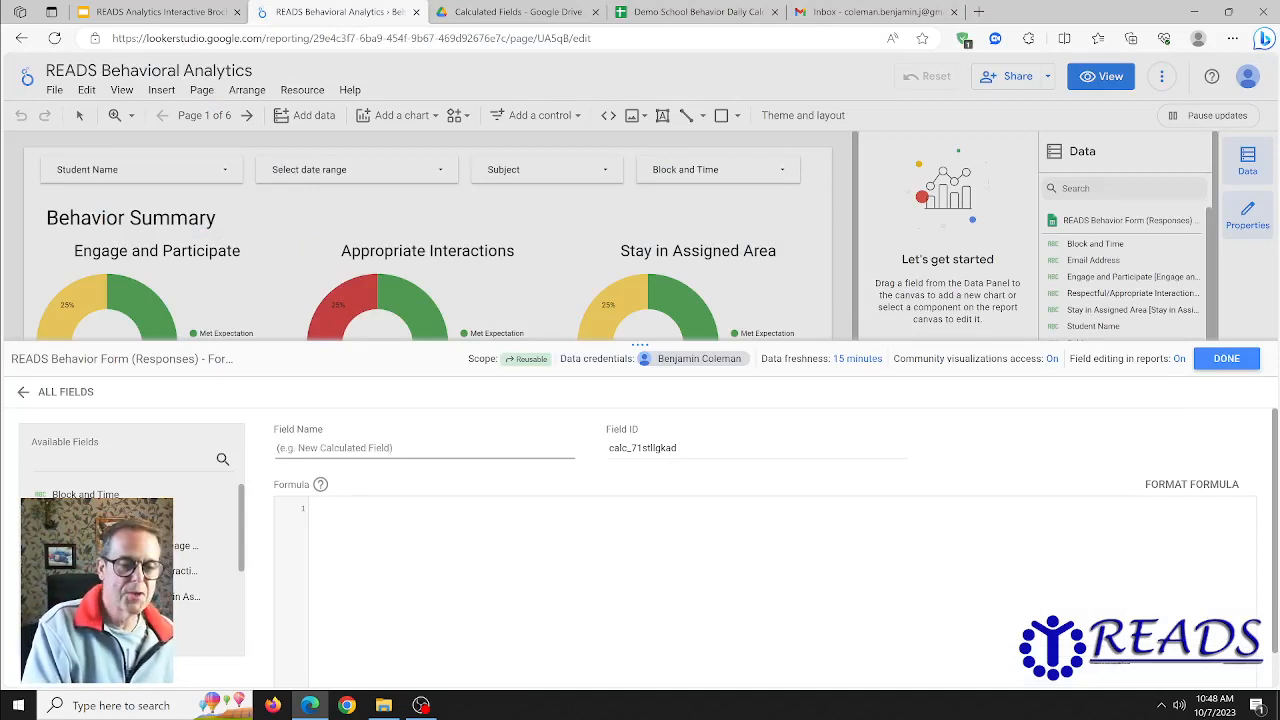
type("ME_Count")
- Copy the Met Expectation CASE formula from cells A6:A26 of the calculated fields sheet into the ME_Count formula and save the field
left_click(360, 538)
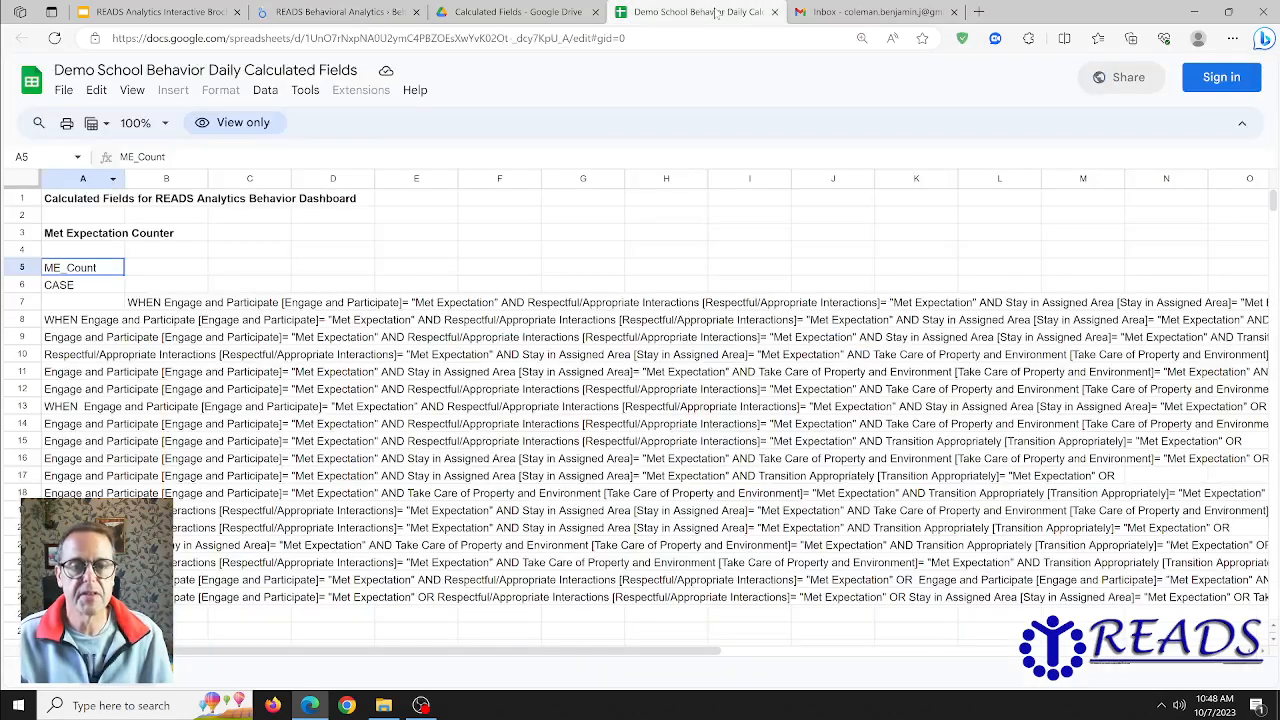
left_click(718, 12)
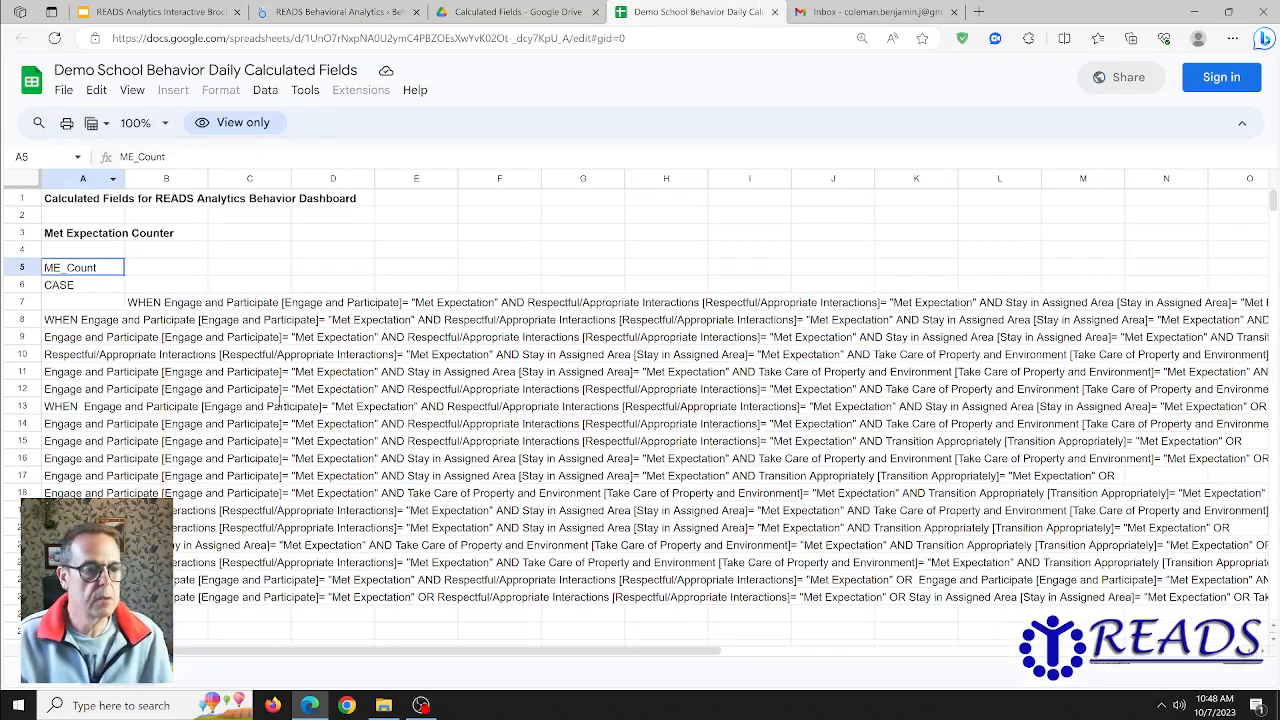
left_click_drag(85, 287, 85, 614)
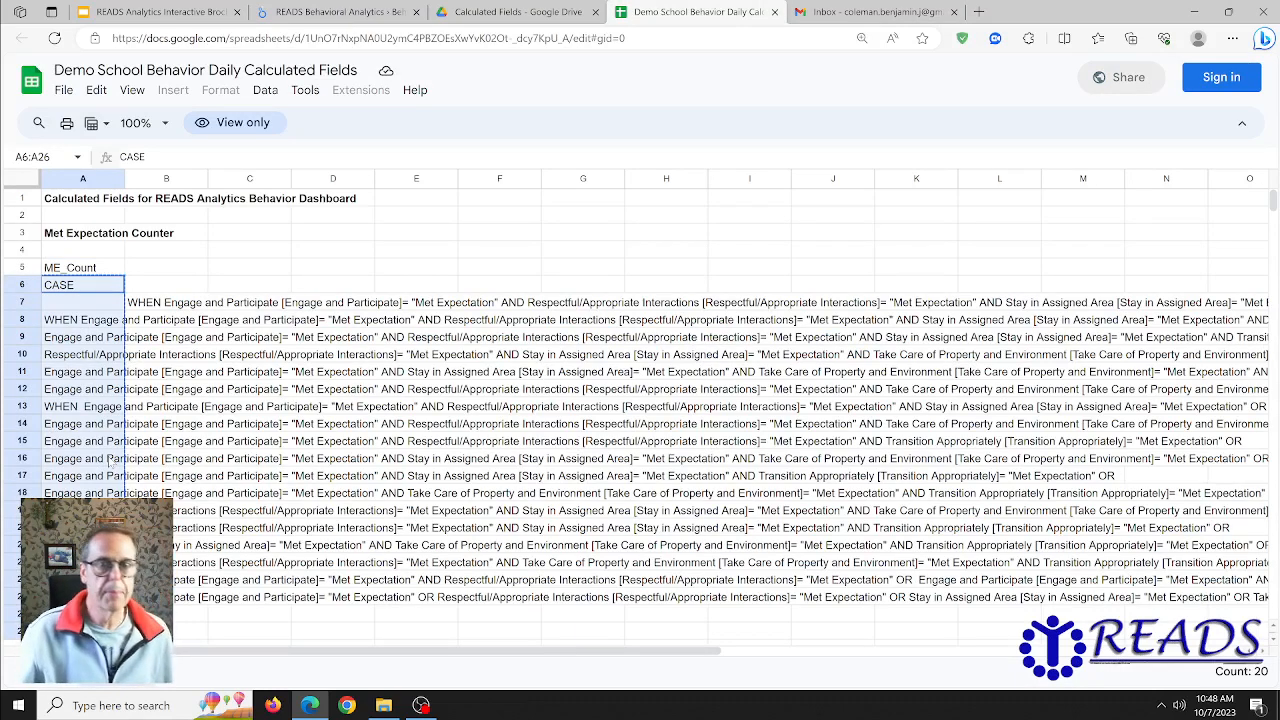
left_click(333, 14)
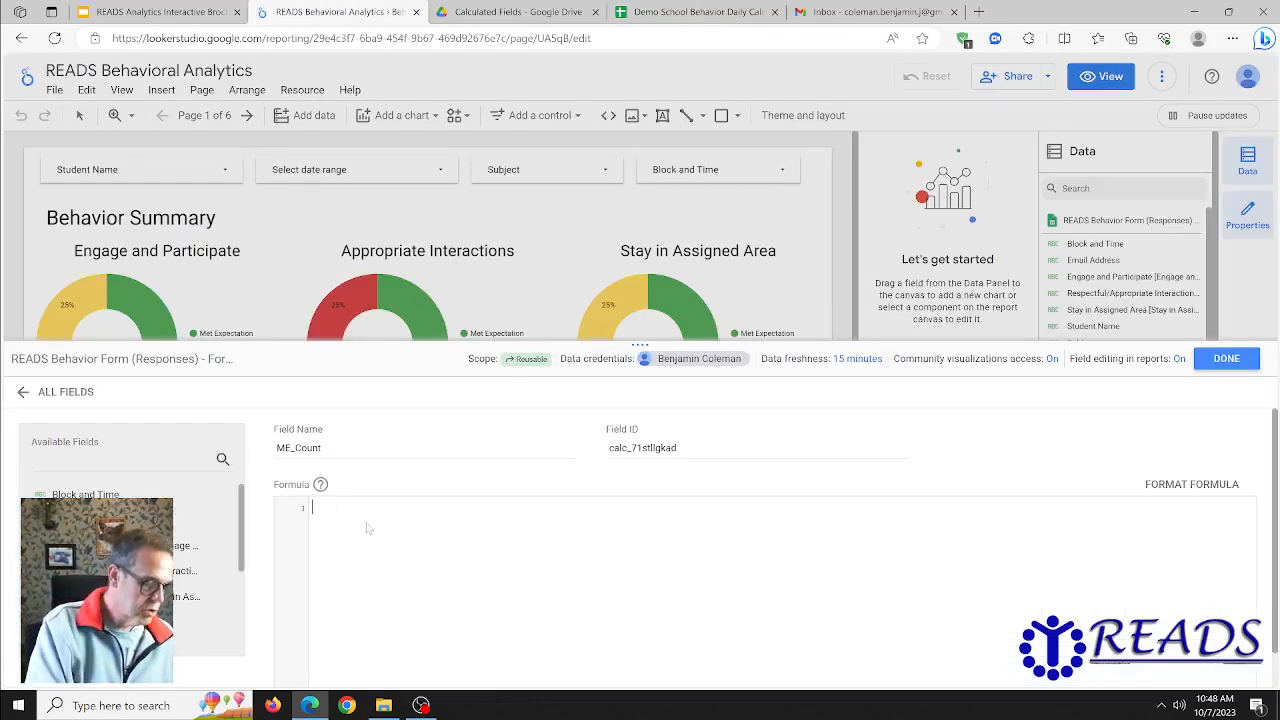
key("ctrl+v")
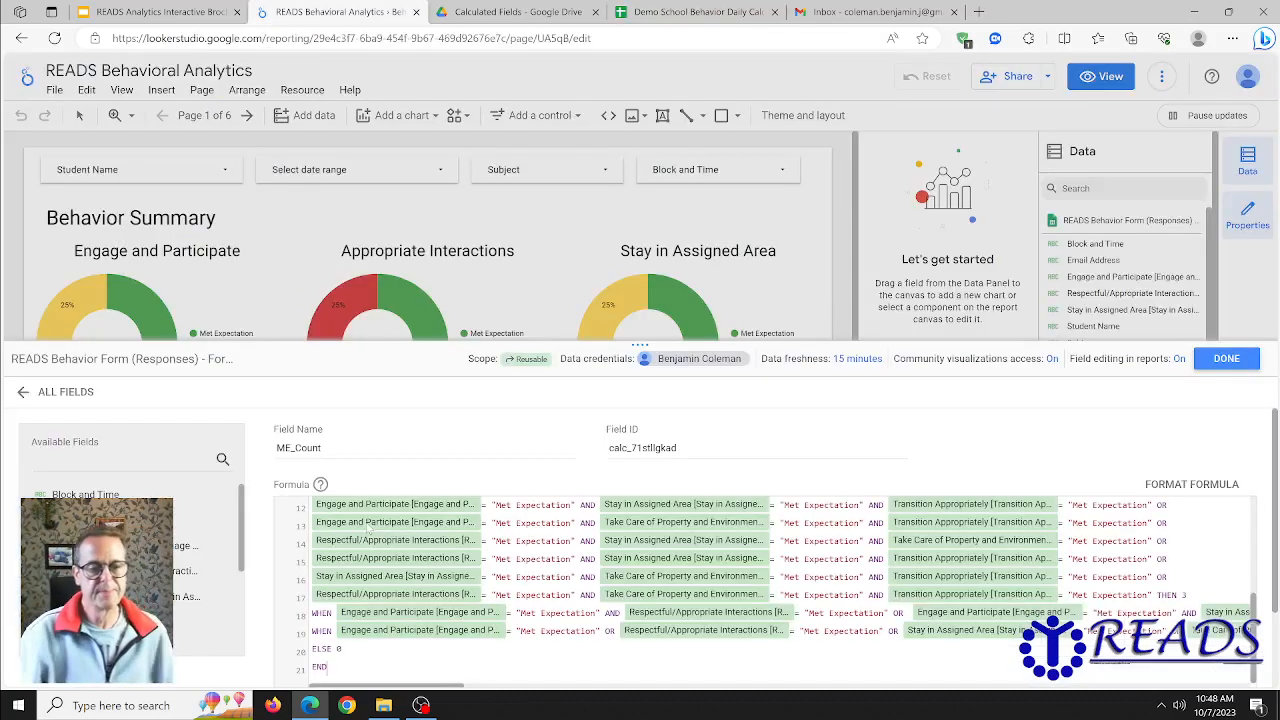
scroll(690, 505, "down", 1)
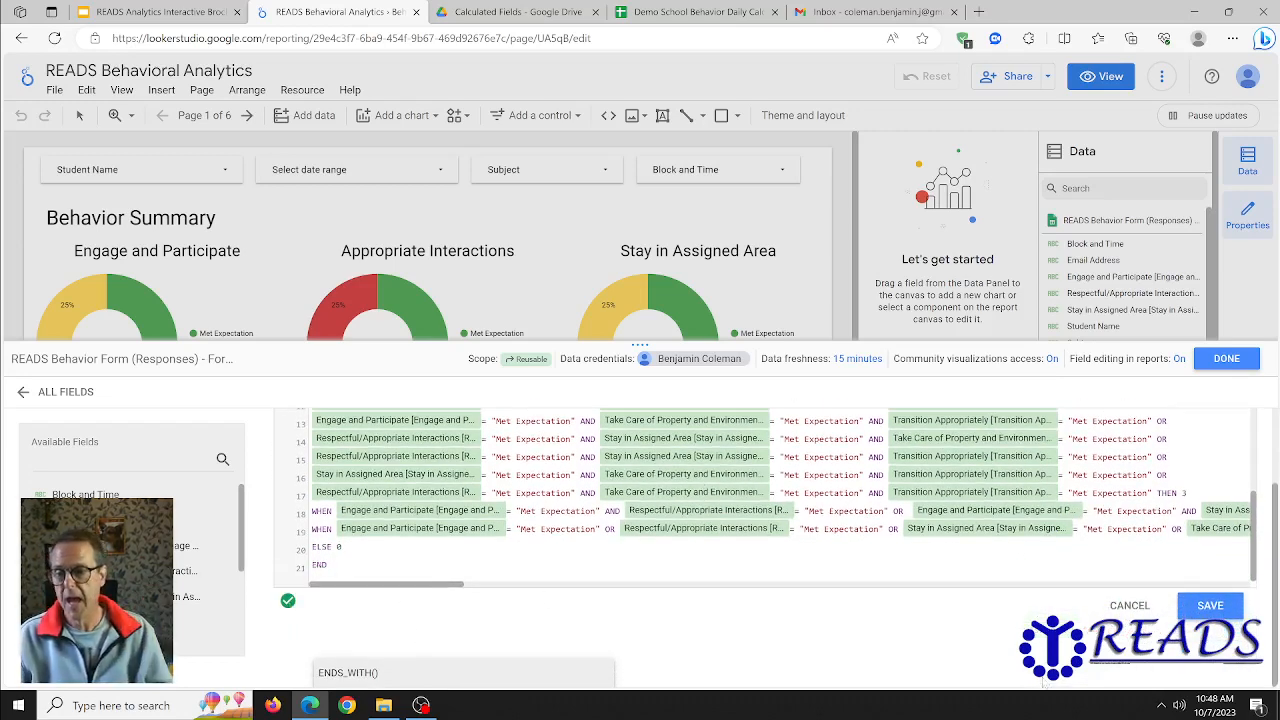
left_click(1211, 608)
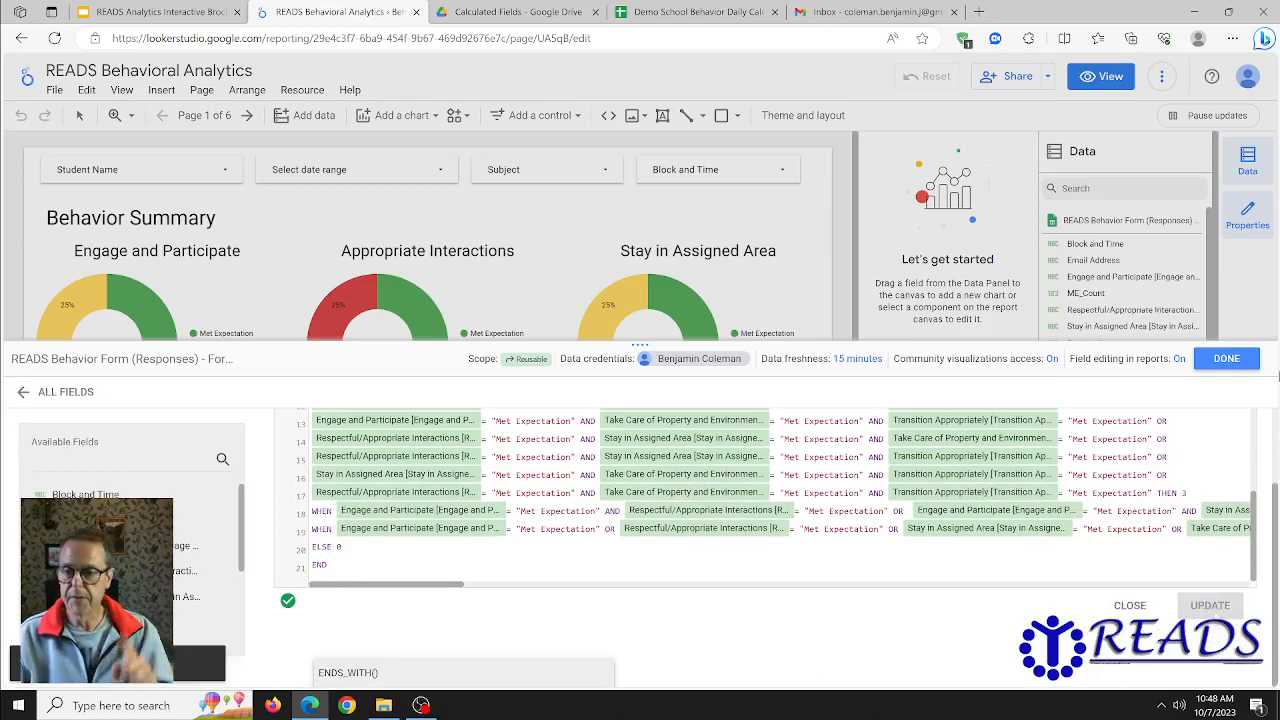
left_click(1226, 360)
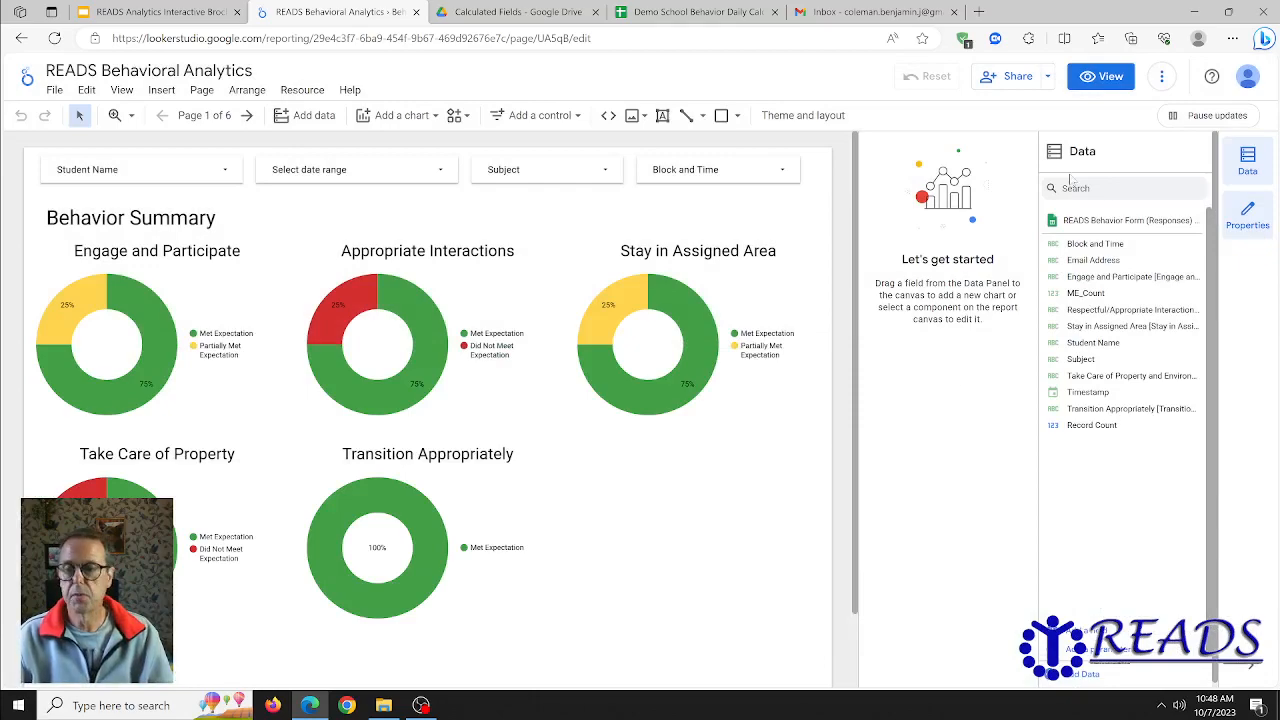
- Start a new calculated field in the behavior form data source and name it PME_Count, copied from cell A30 of the calculated fields sheet
left_click(1070, 635)
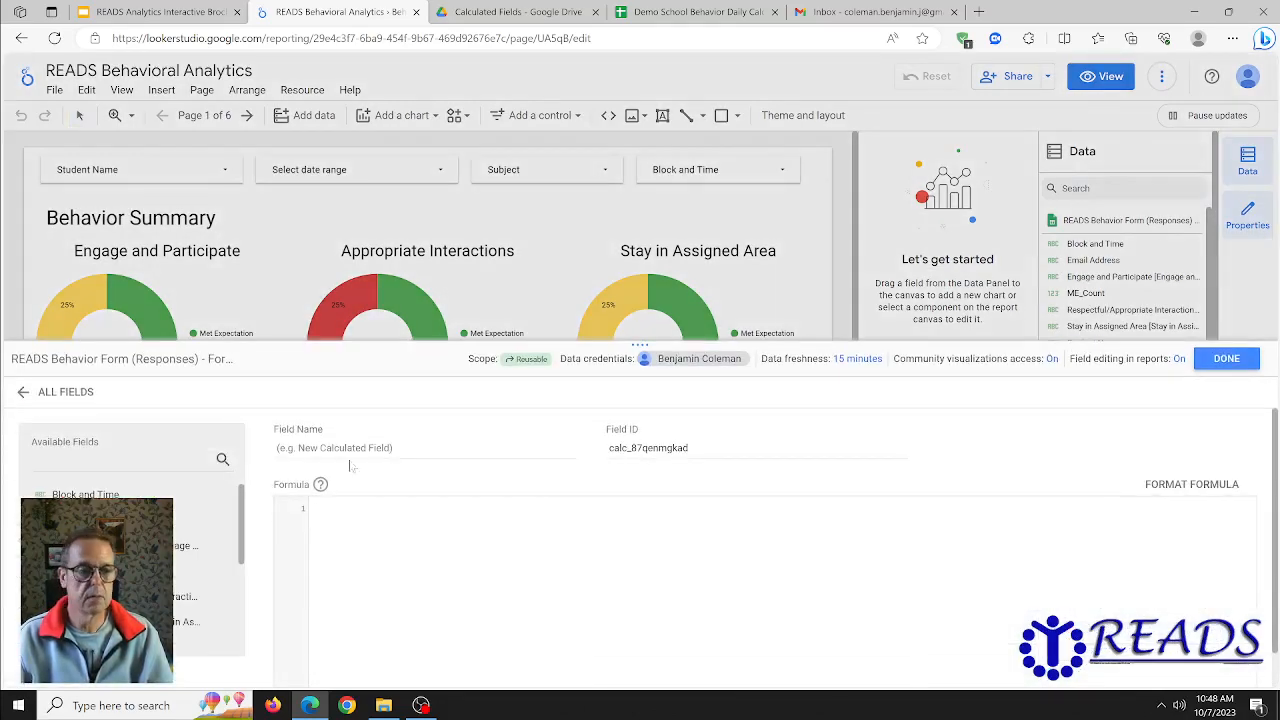
left_click(697, 11)
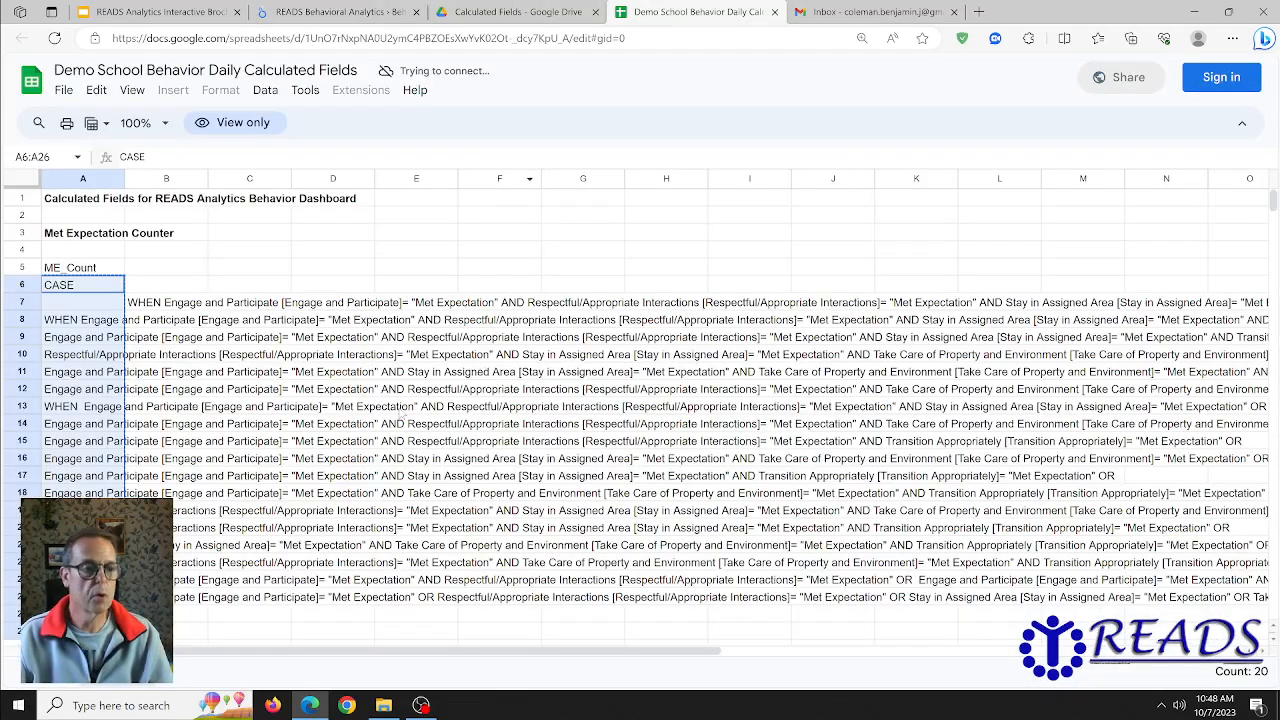
scroll(400, 414, "down", 5)
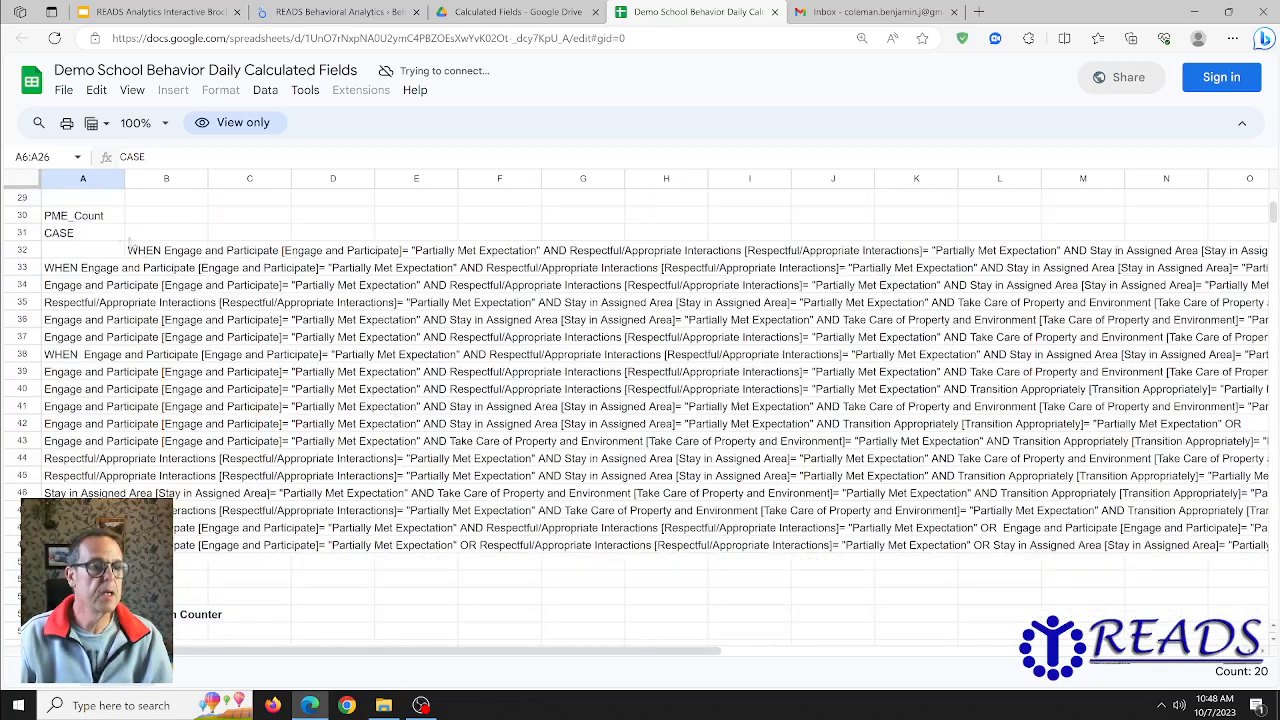
left_click(100, 218)
left_click_drag(172, 157, 118, 157)
key("ctrl+c")
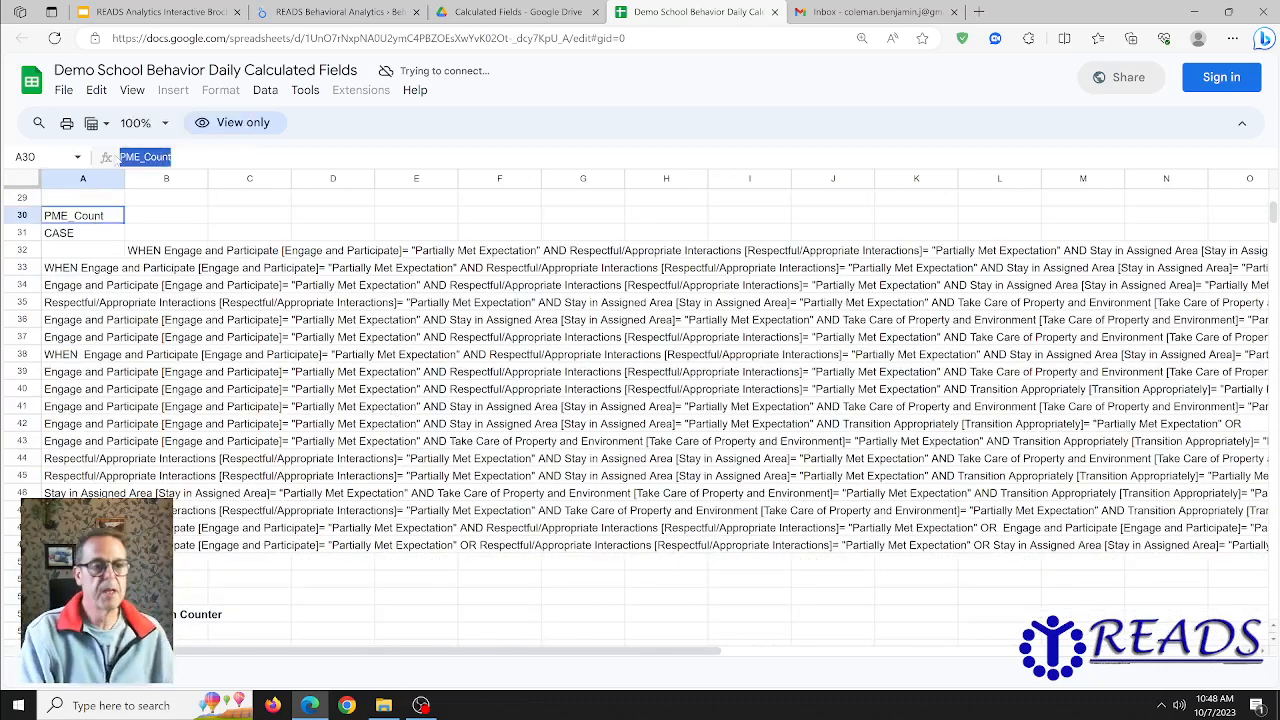
key("alt+Tab")
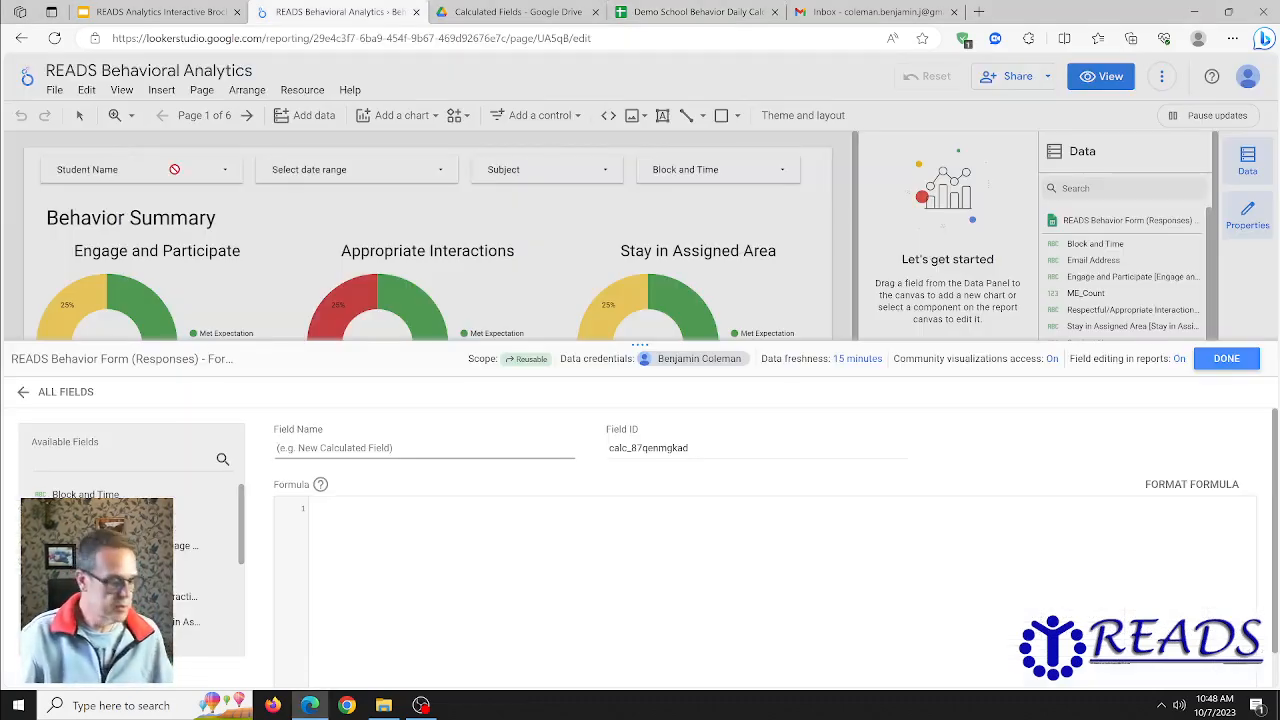
key("ctrl+v")
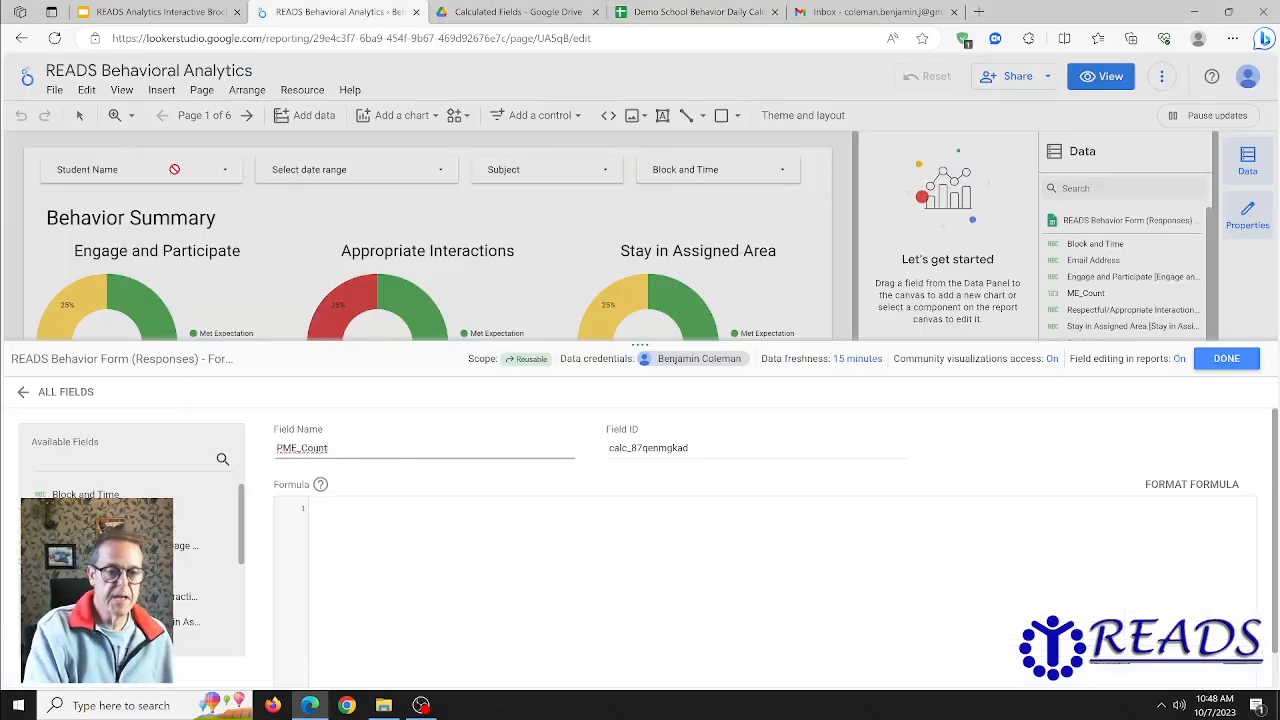
- Copy the Partially Met Expectation CASE formula from cells A31:A51 of the calculated fields sheet into the PME_Count formula and save the field
left_click(351, 545)
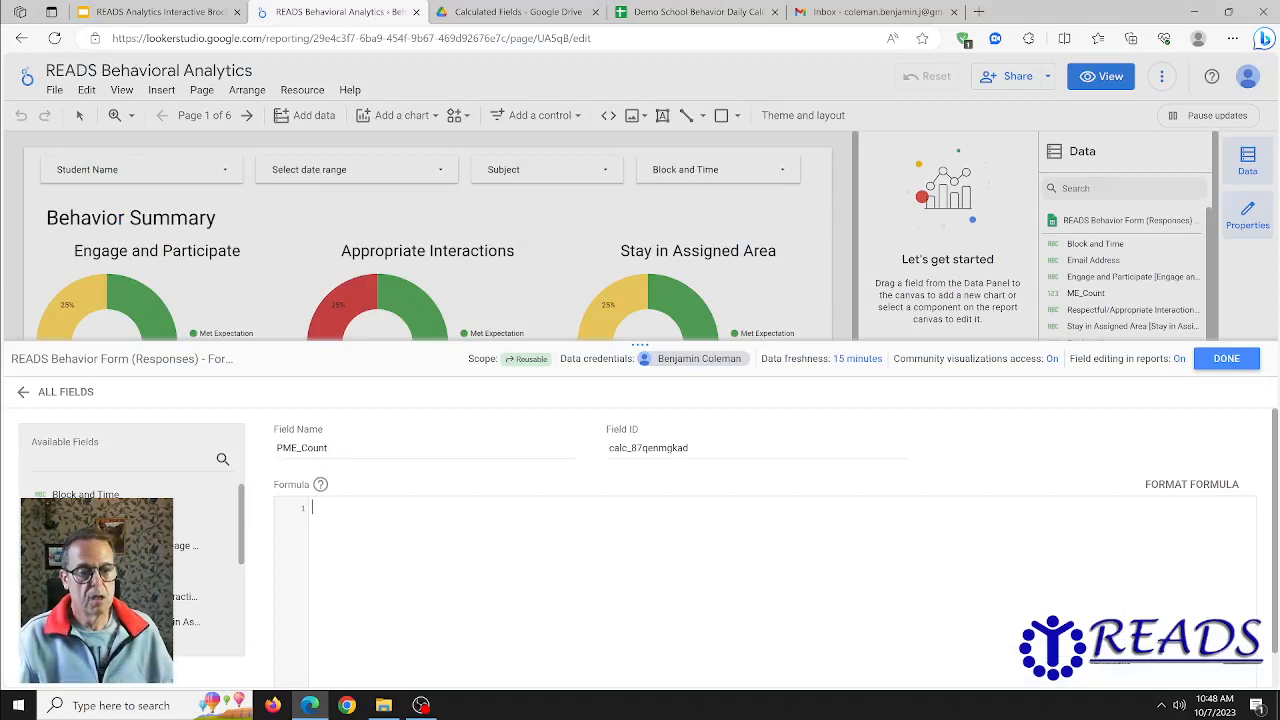
key("alt+Tab")
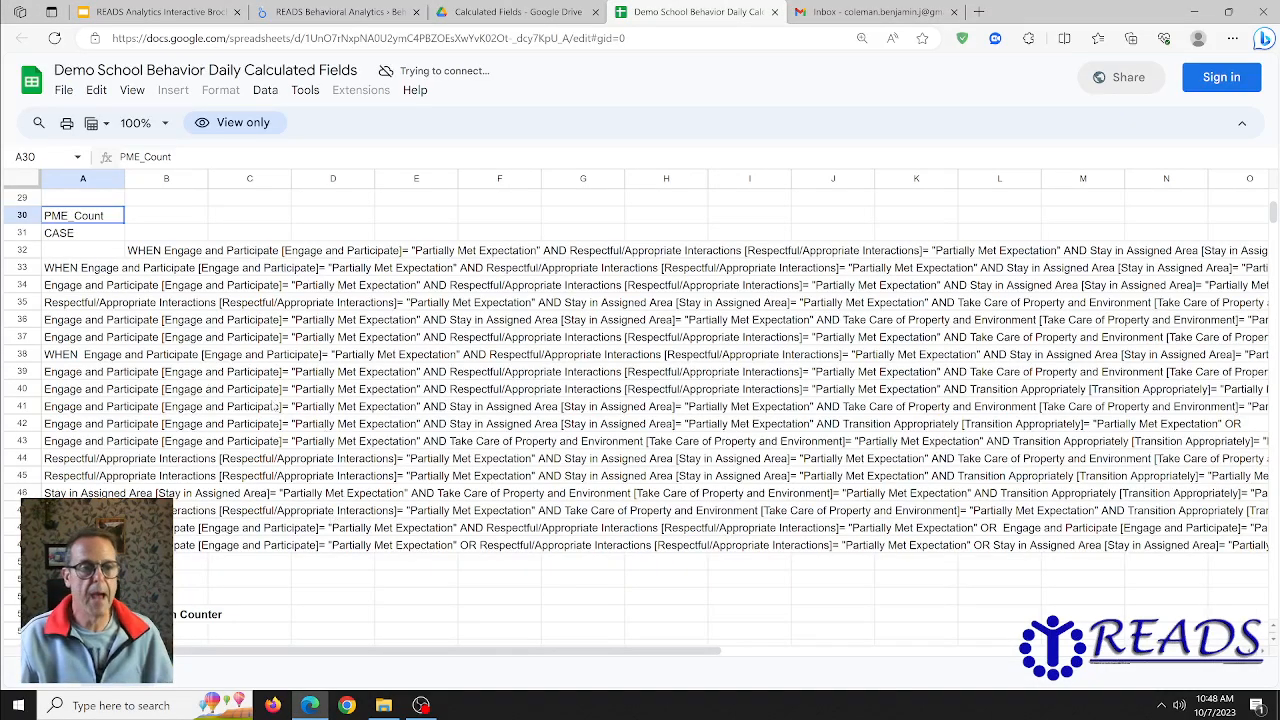
left_click_drag(58, 233, 58, 580)
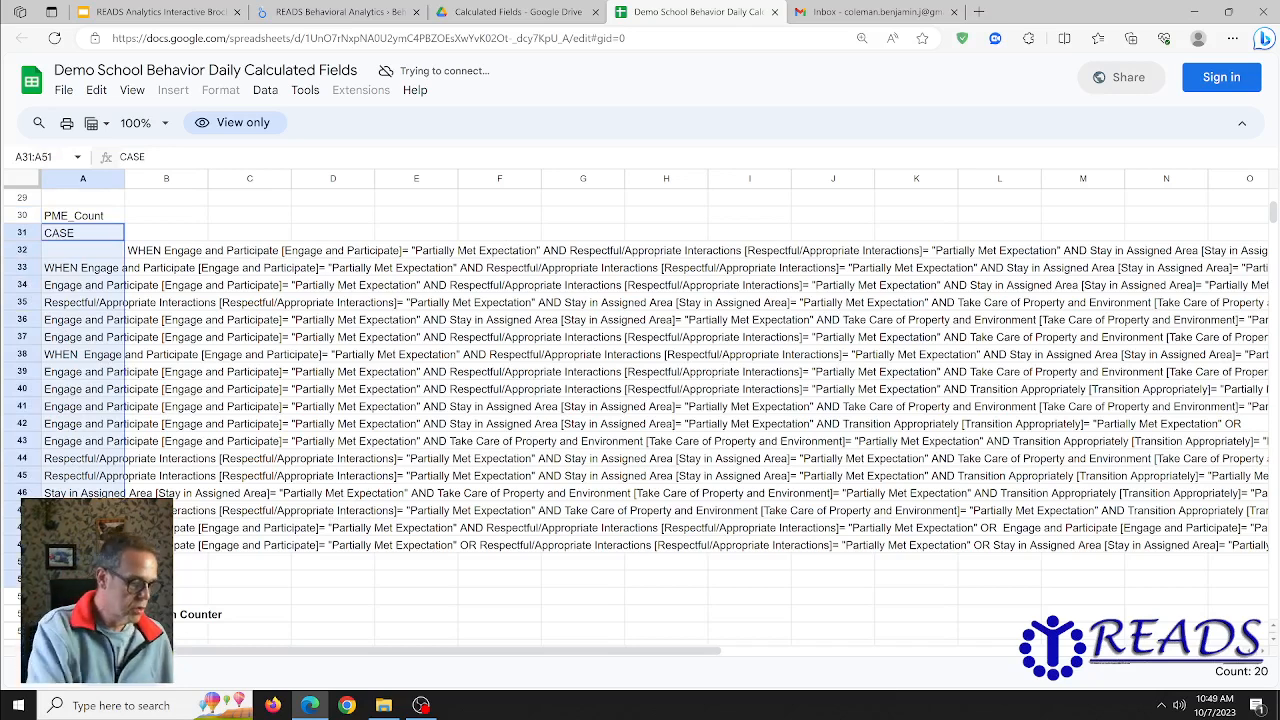
key("alt+Tab")
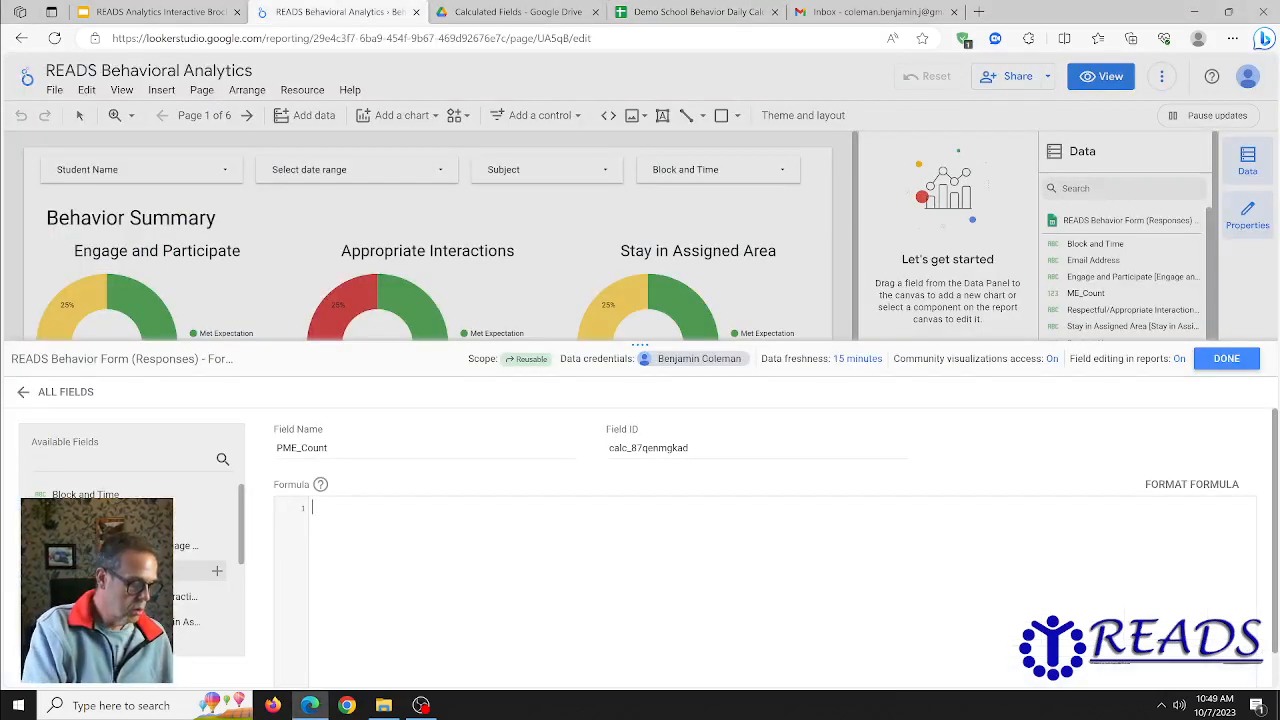
key("ctrl+v")
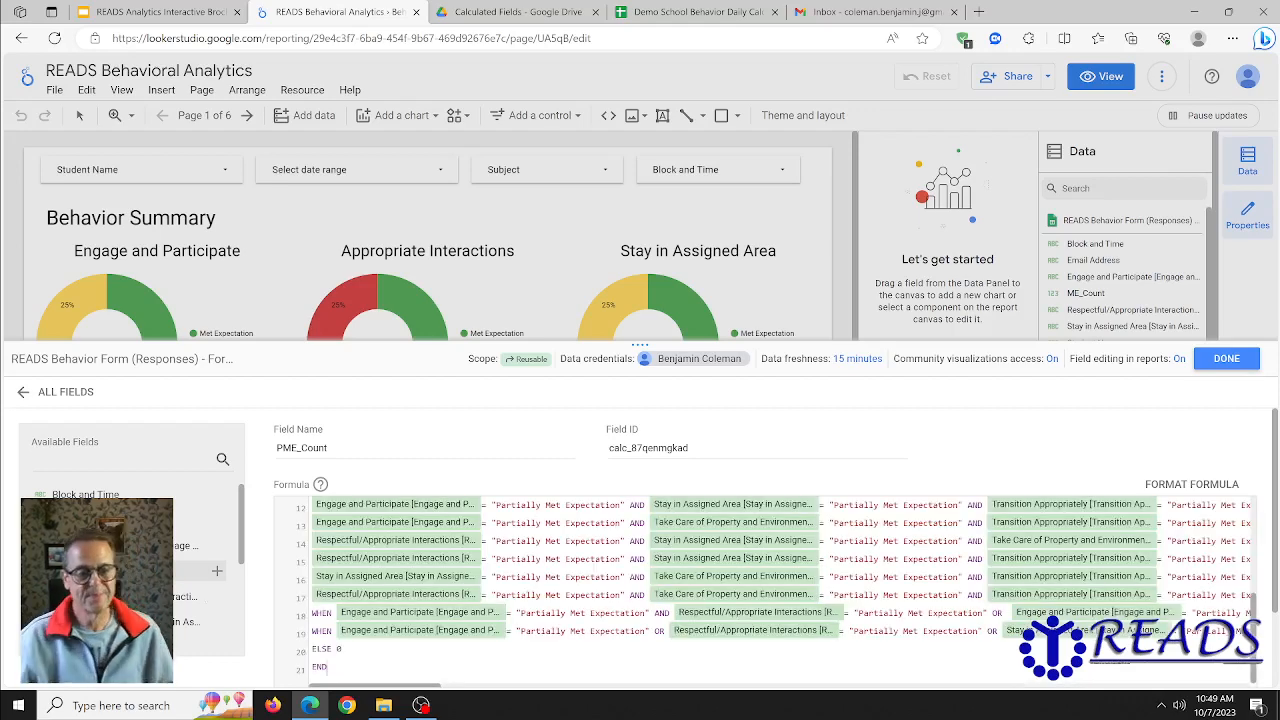
scroll(303, 638, "down", 1)
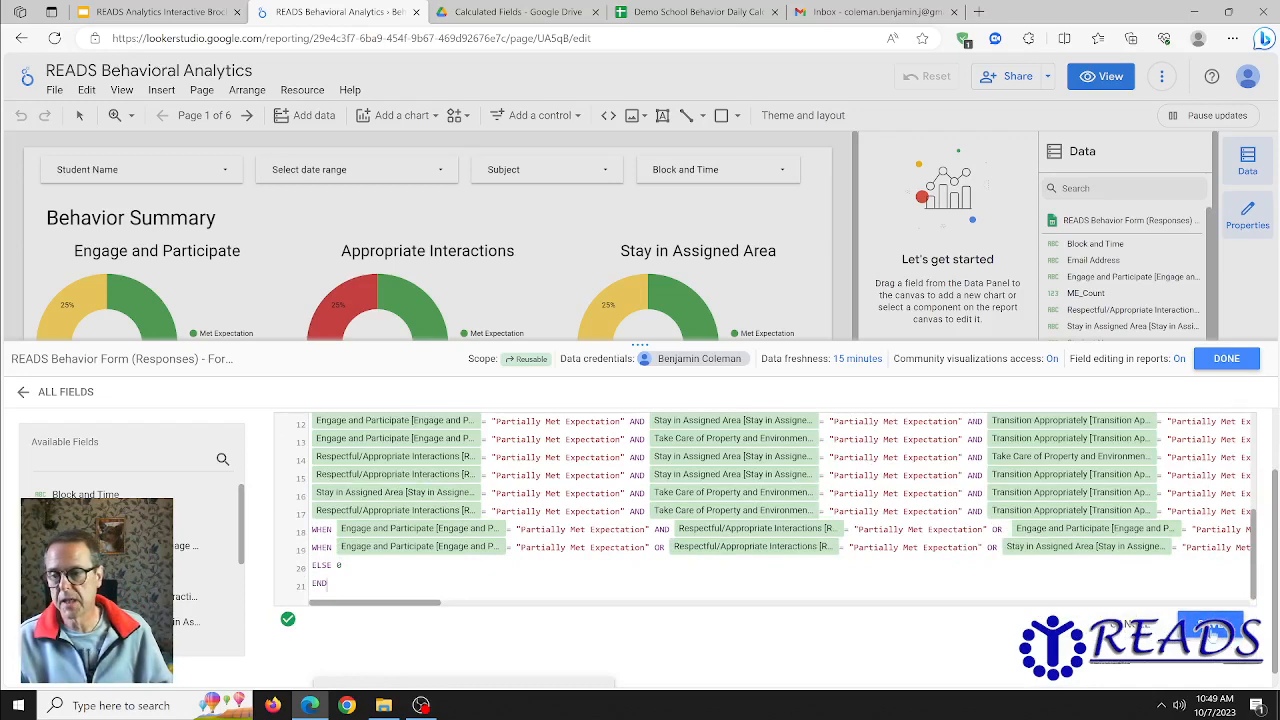
left_click(1213, 629)
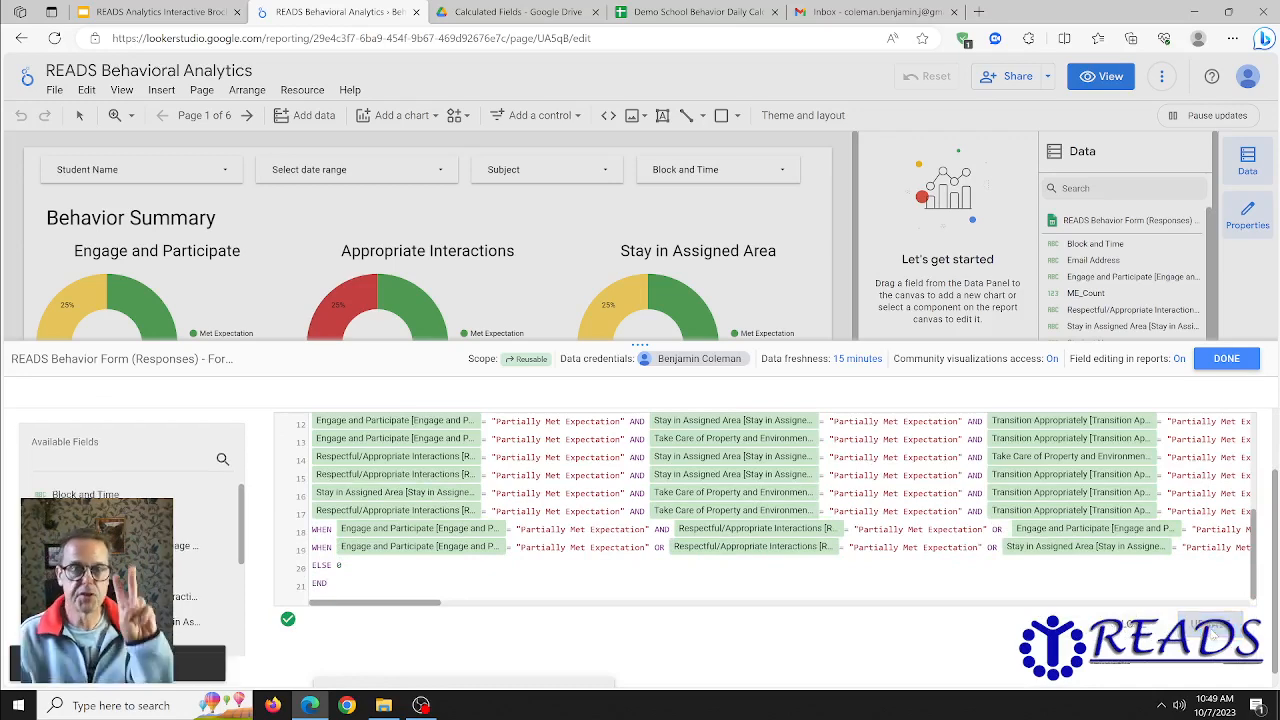
left_click(1226, 358)
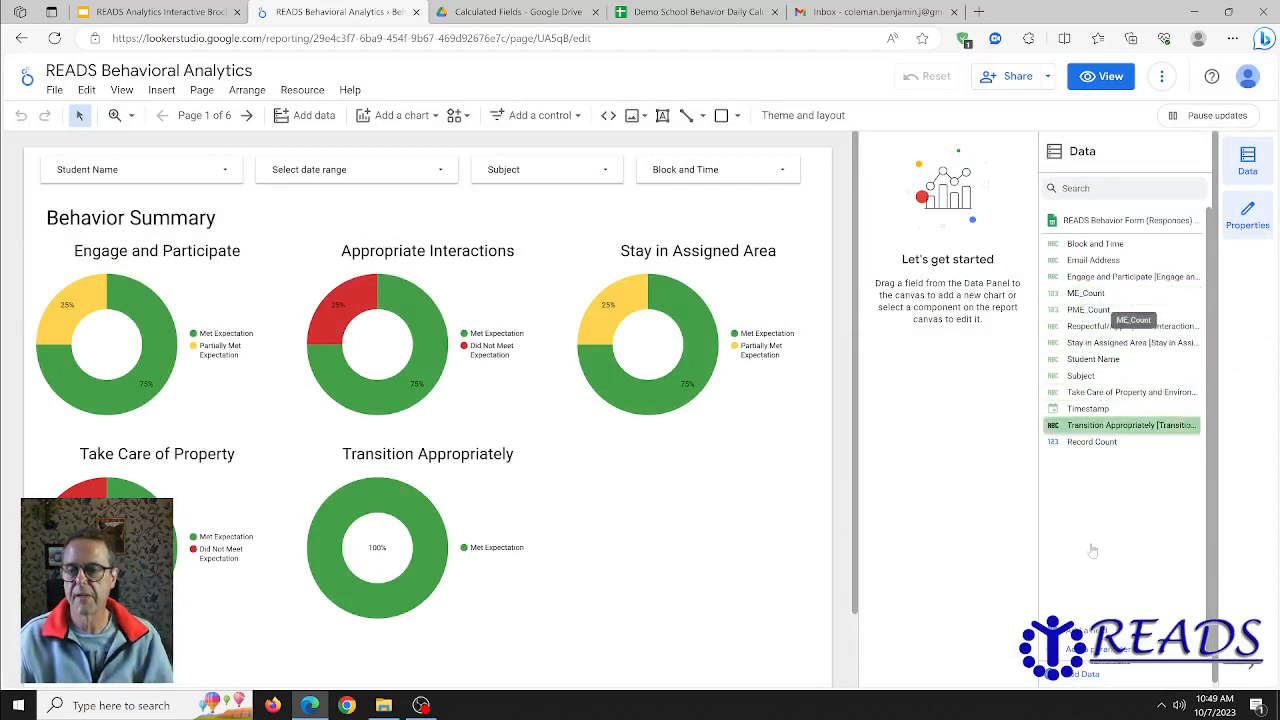
left_click(1092, 645)
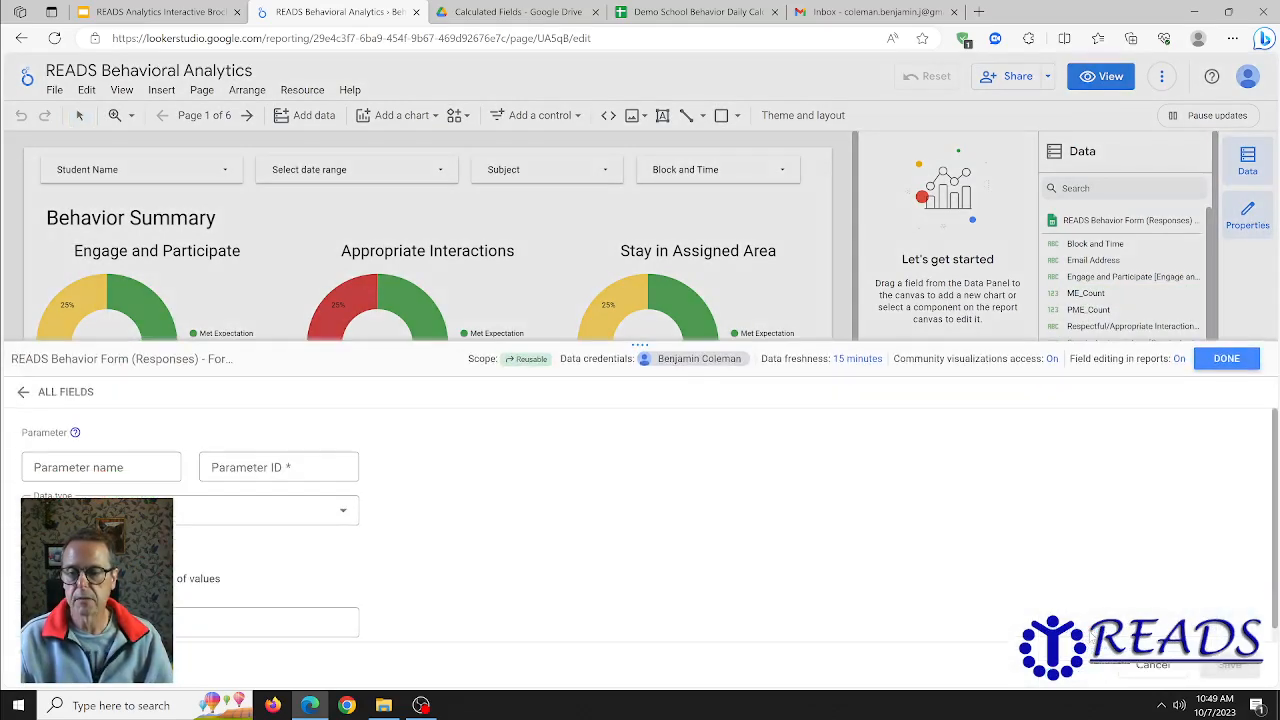
left_click(1152, 665)
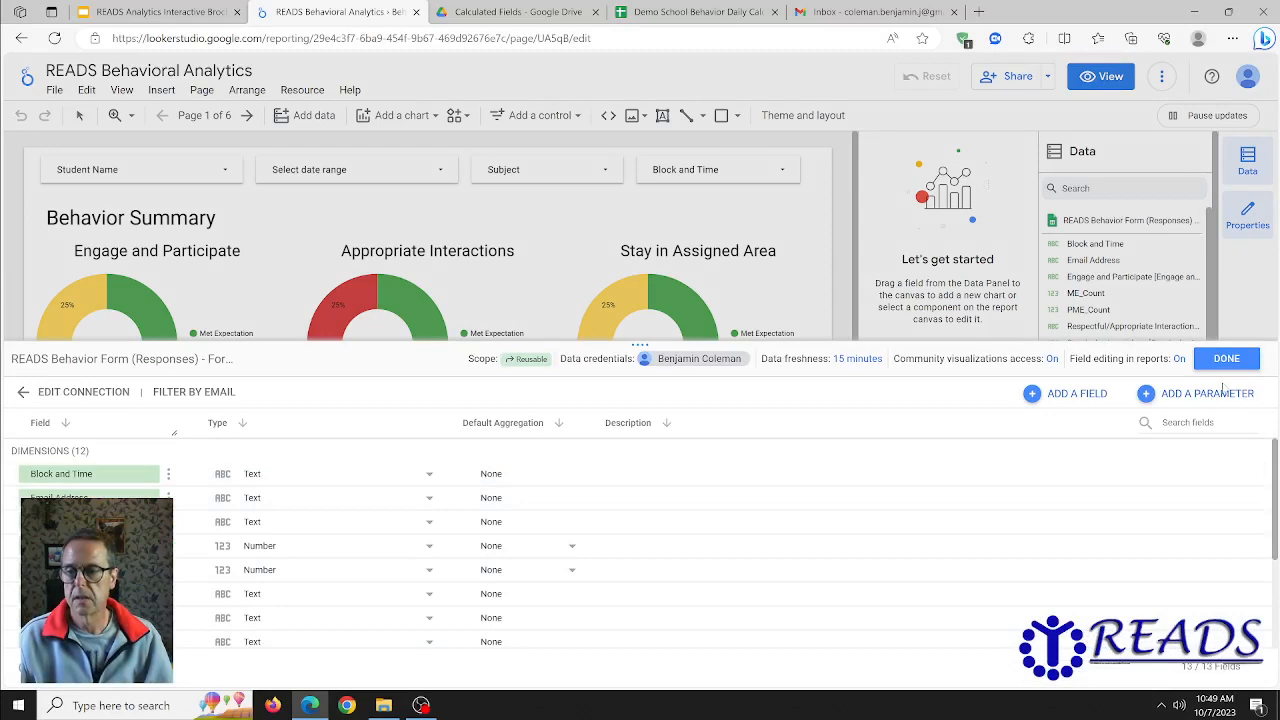
left_click(1226, 358)
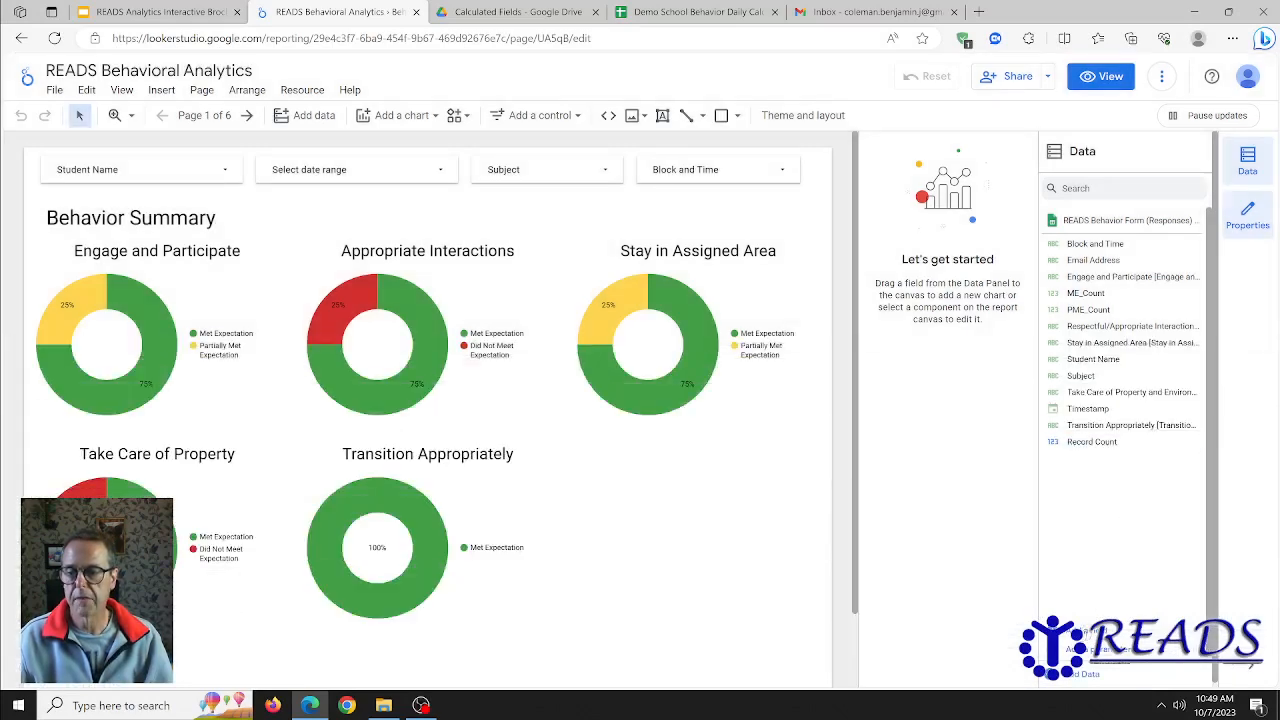
- Start another calculated field in the behavior form data source and name it DNME_Count, copied from cell A55 of the calculated fields sheet
left_click(1083, 630)
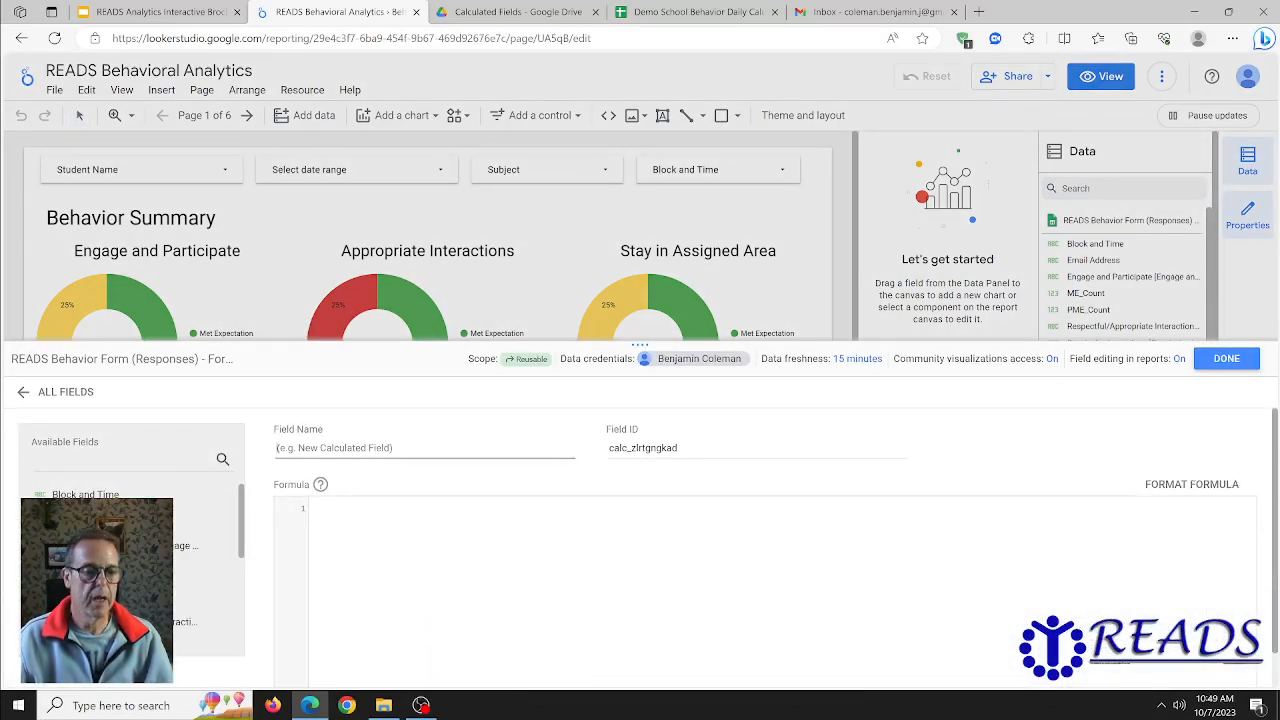
key("alt+Tab")
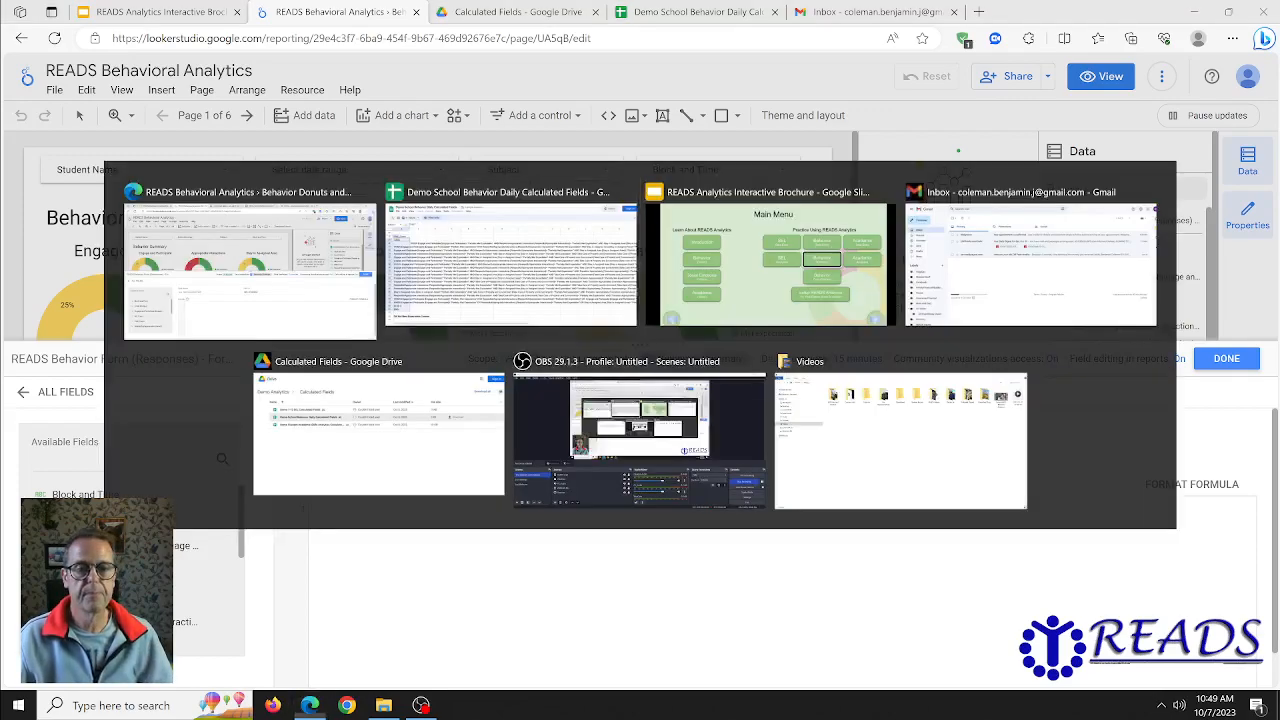
scroll(281, 338, "down", 6)
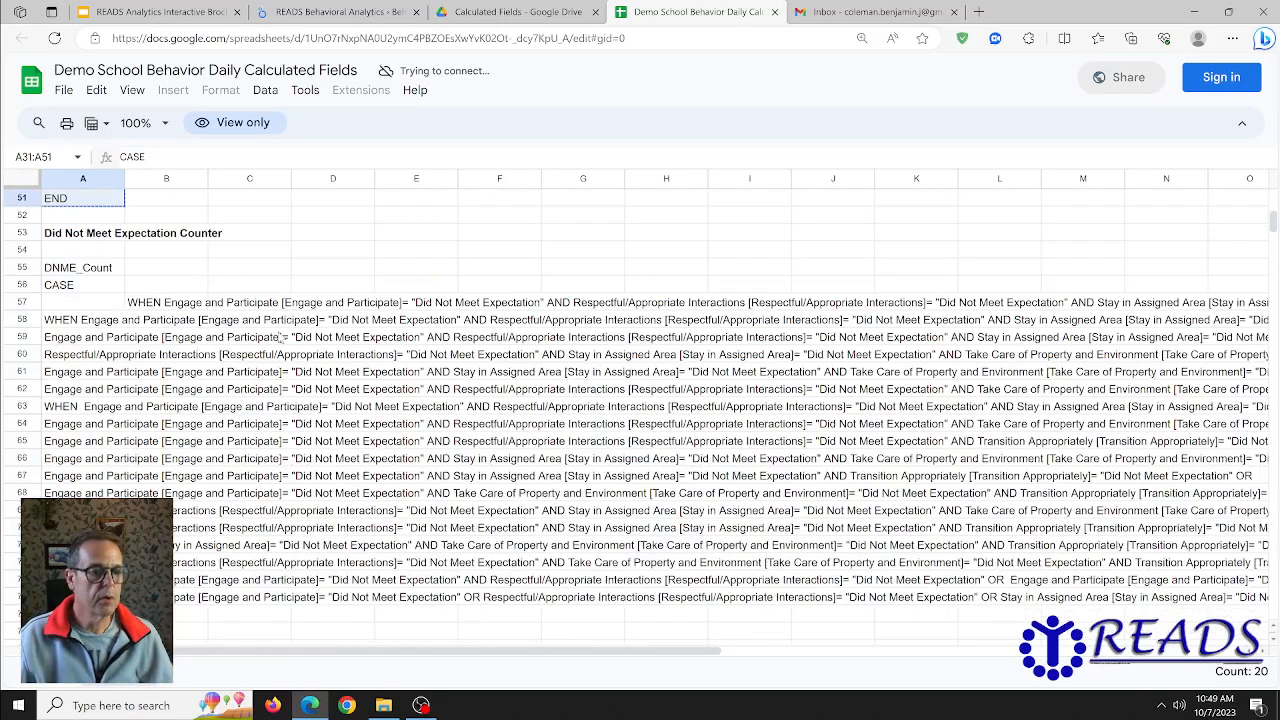
scroll(283, 338, "up", 4)
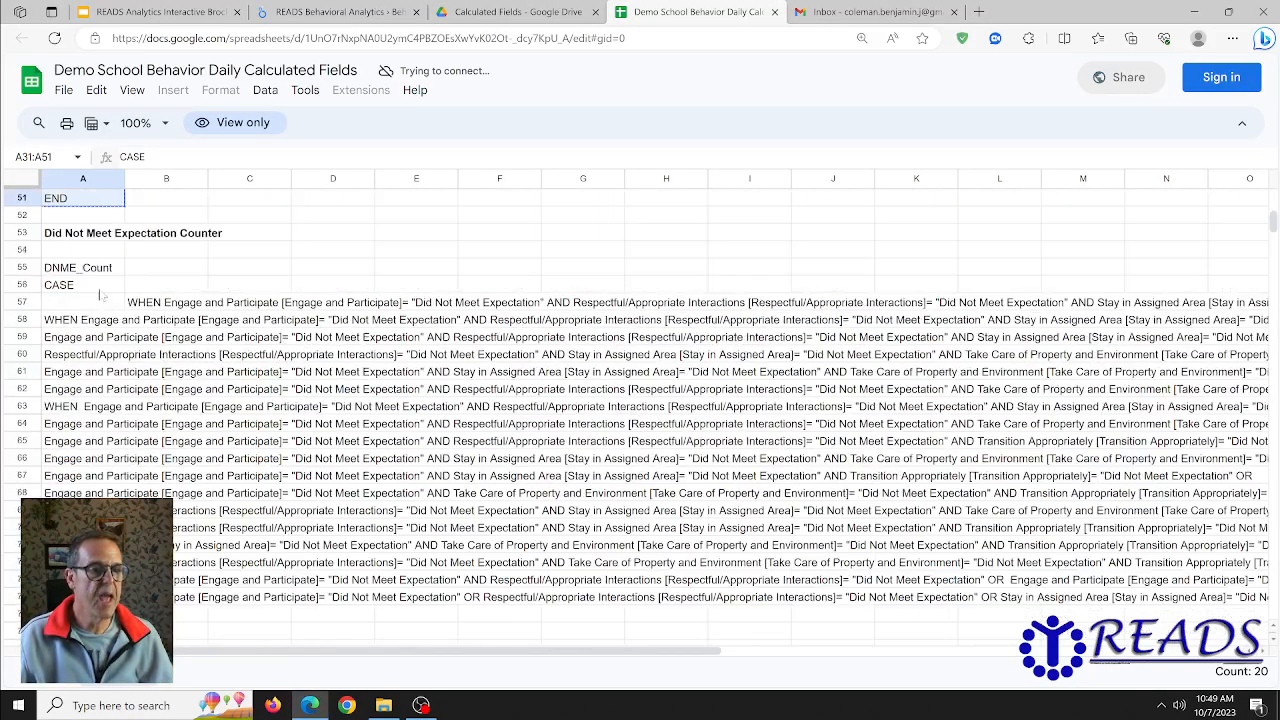
left_click(91, 271)
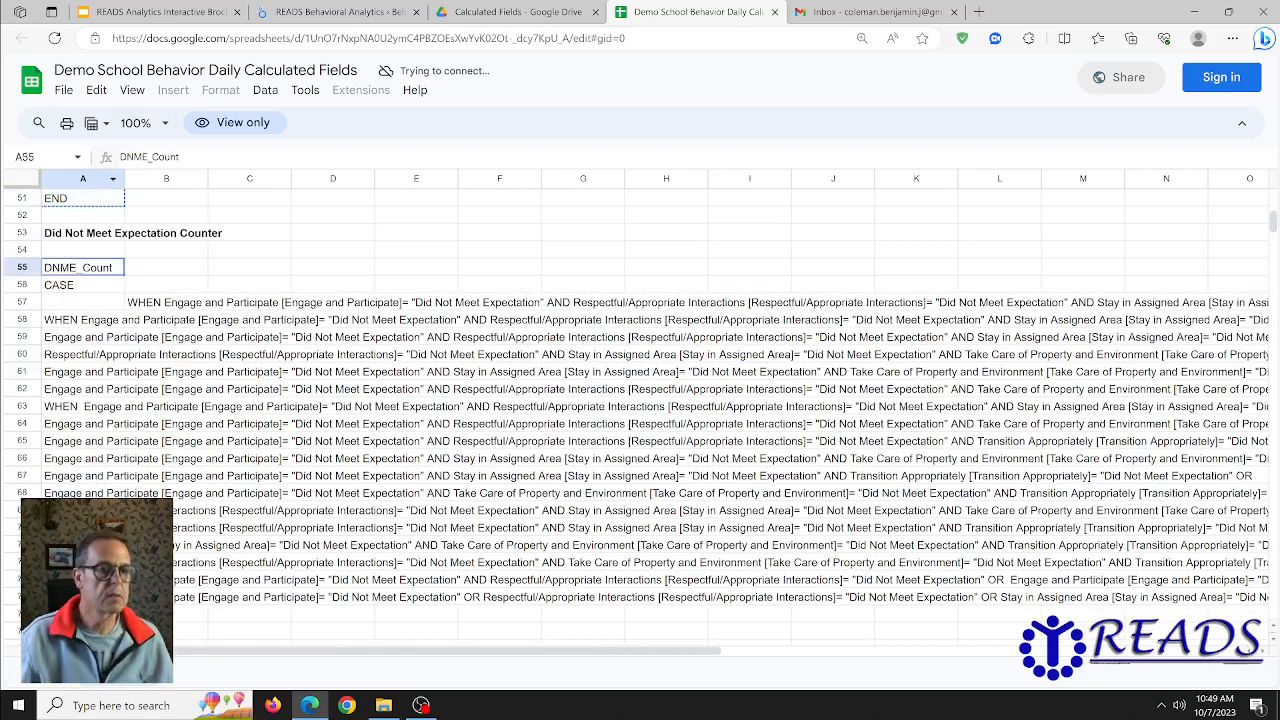
left_click_drag(180, 157, 116, 157)
key("ctrl+c")
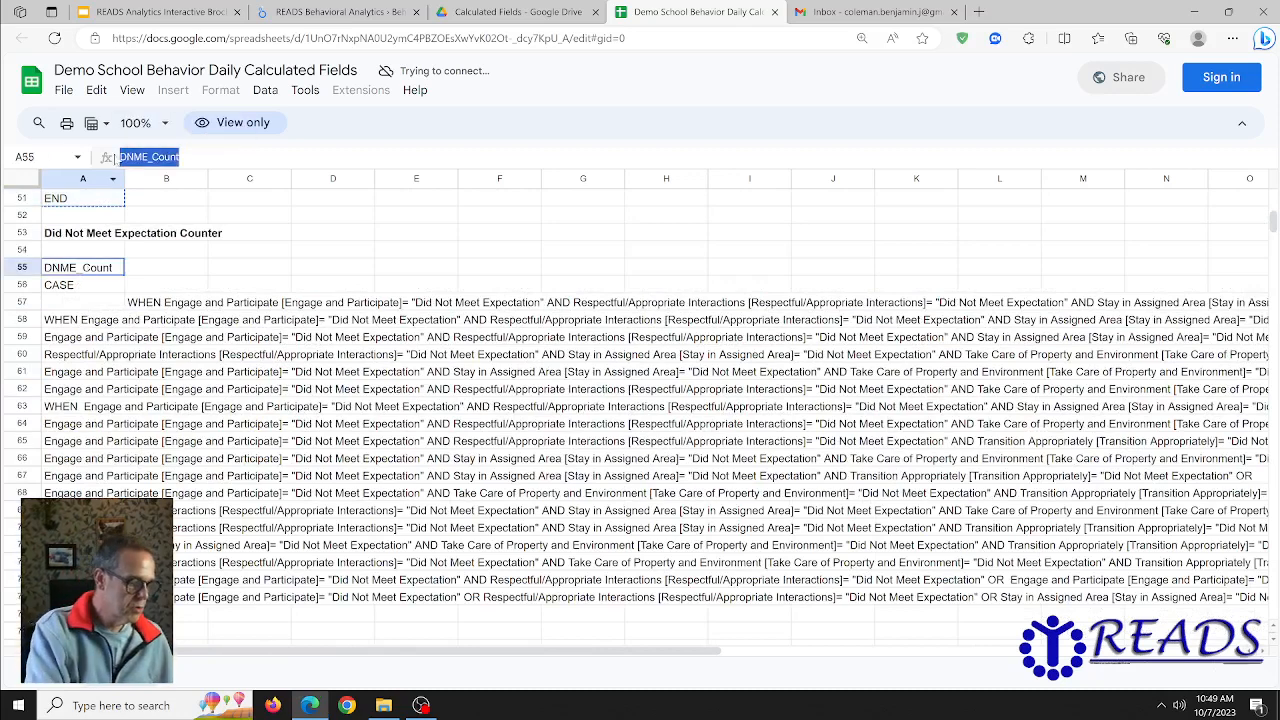
key("alt+Tab")
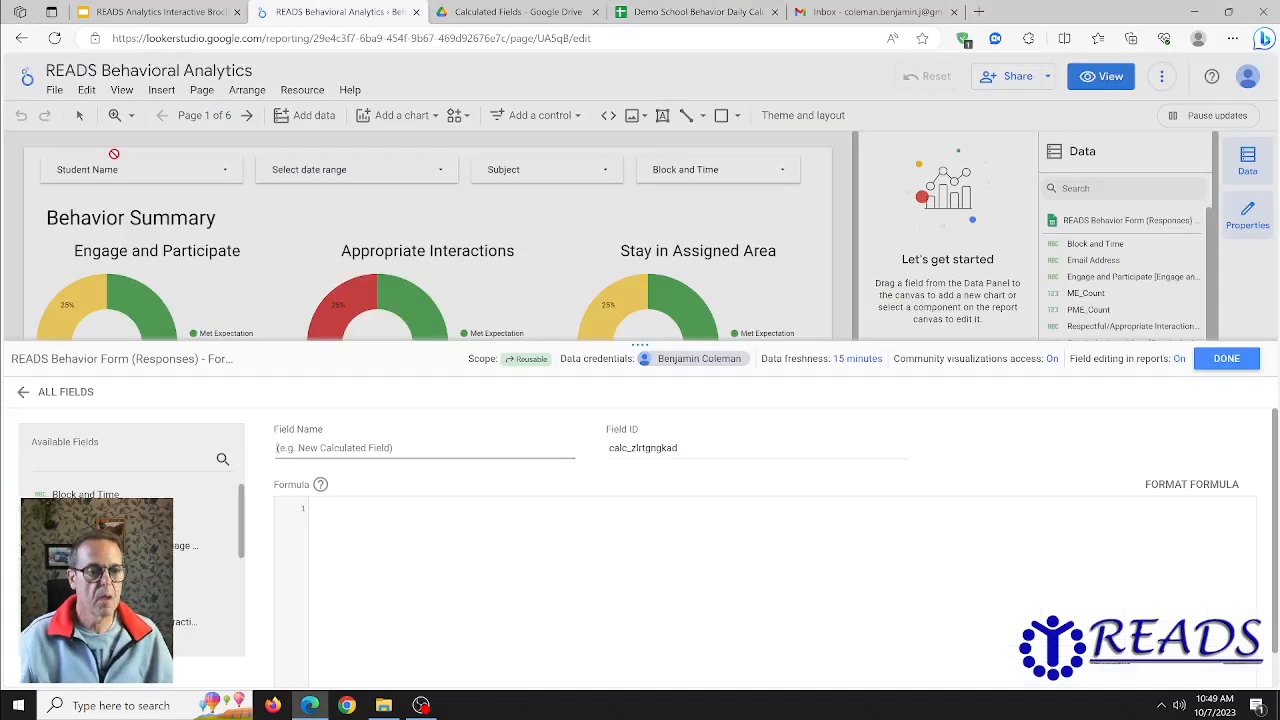
key("ctrl+v")
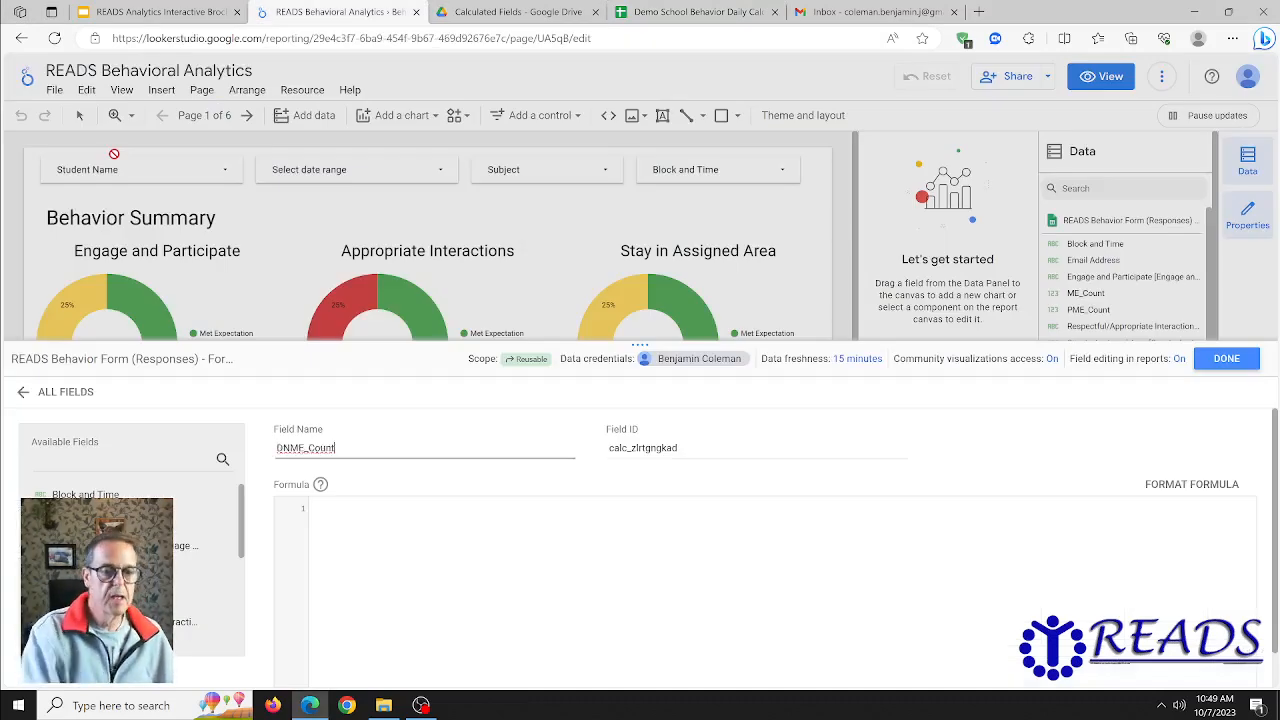
- Copy the Did Not Meet Expectation CASE formula from cells A56:A76 of the calculated fields sheet into the DNME_Count formula and save the field
left_click(367, 531)
key("alt+Tab")
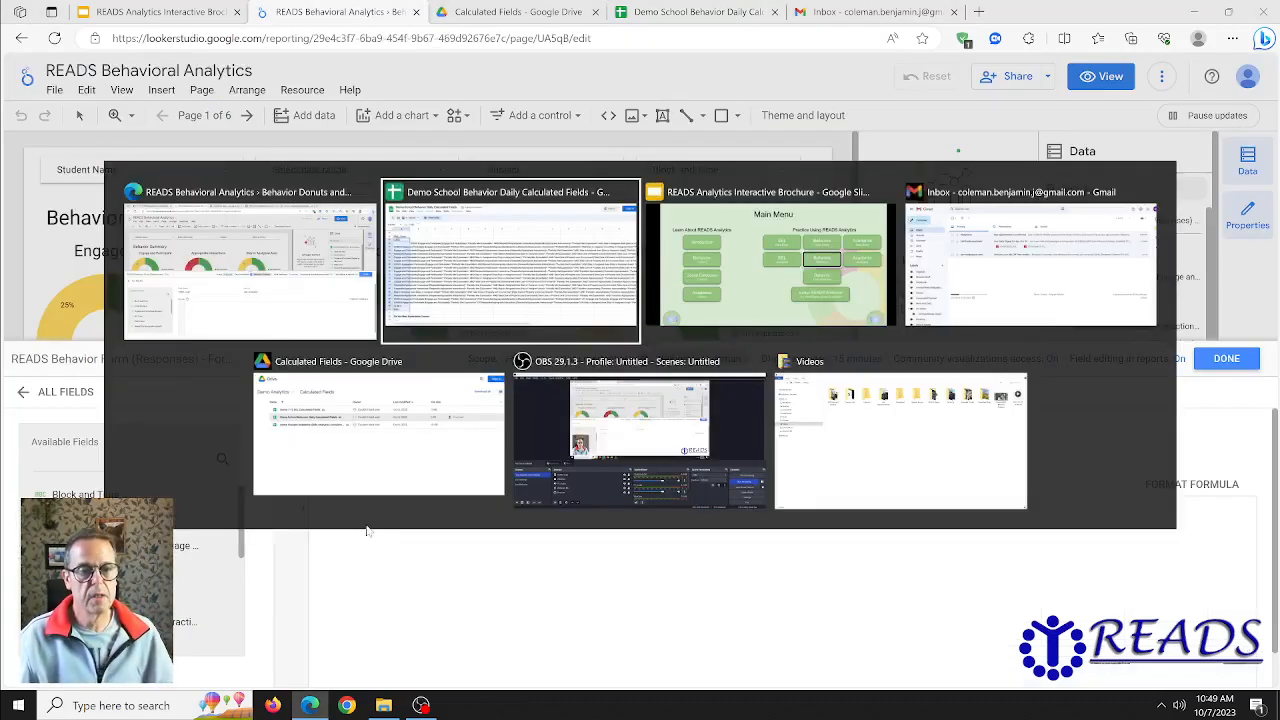
left_click(87, 287)
left_click_drag(87, 287, 87, 631)
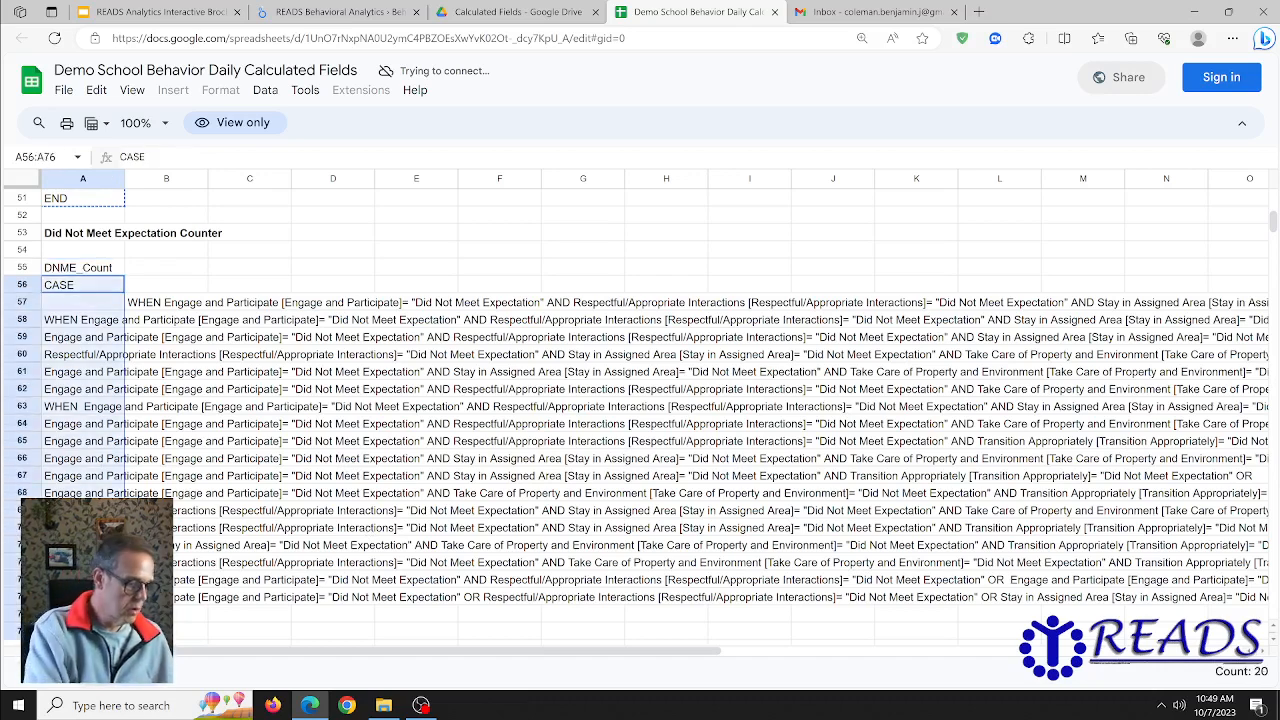
key("ctrl+c")
key("alt+Tab")
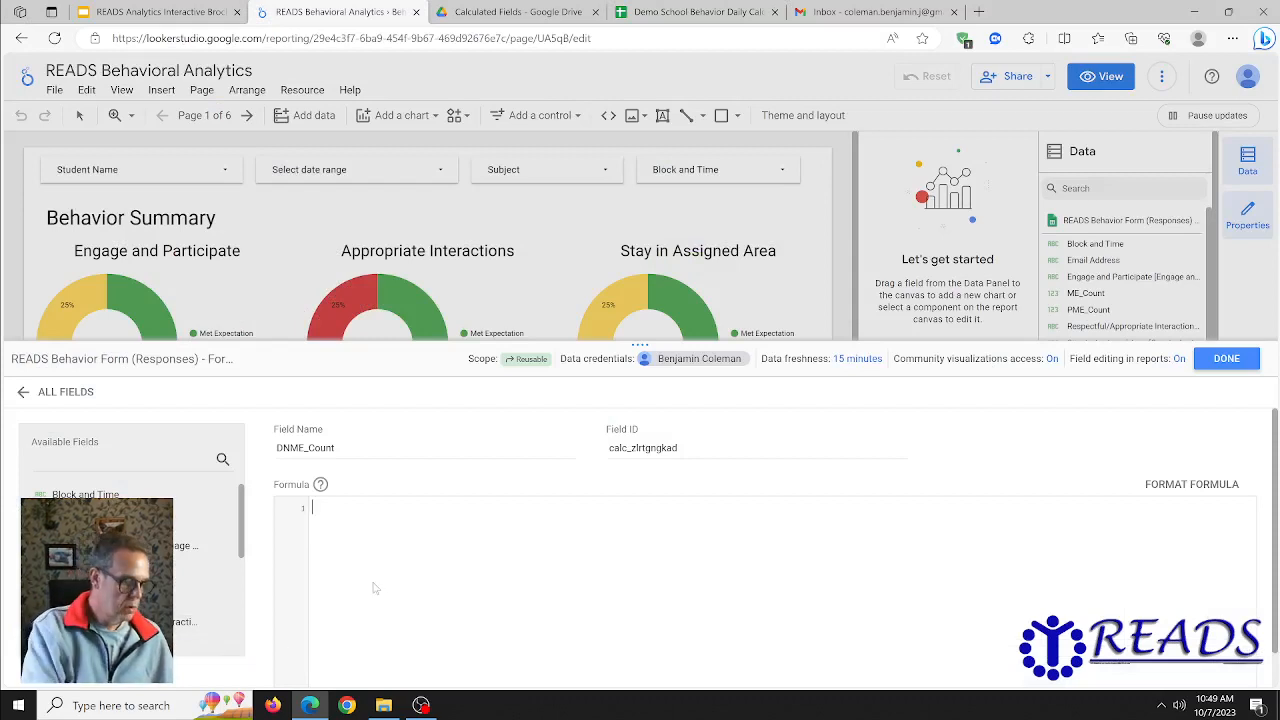
key("ctrl+v")
scroll(294, 601, "down", 2)
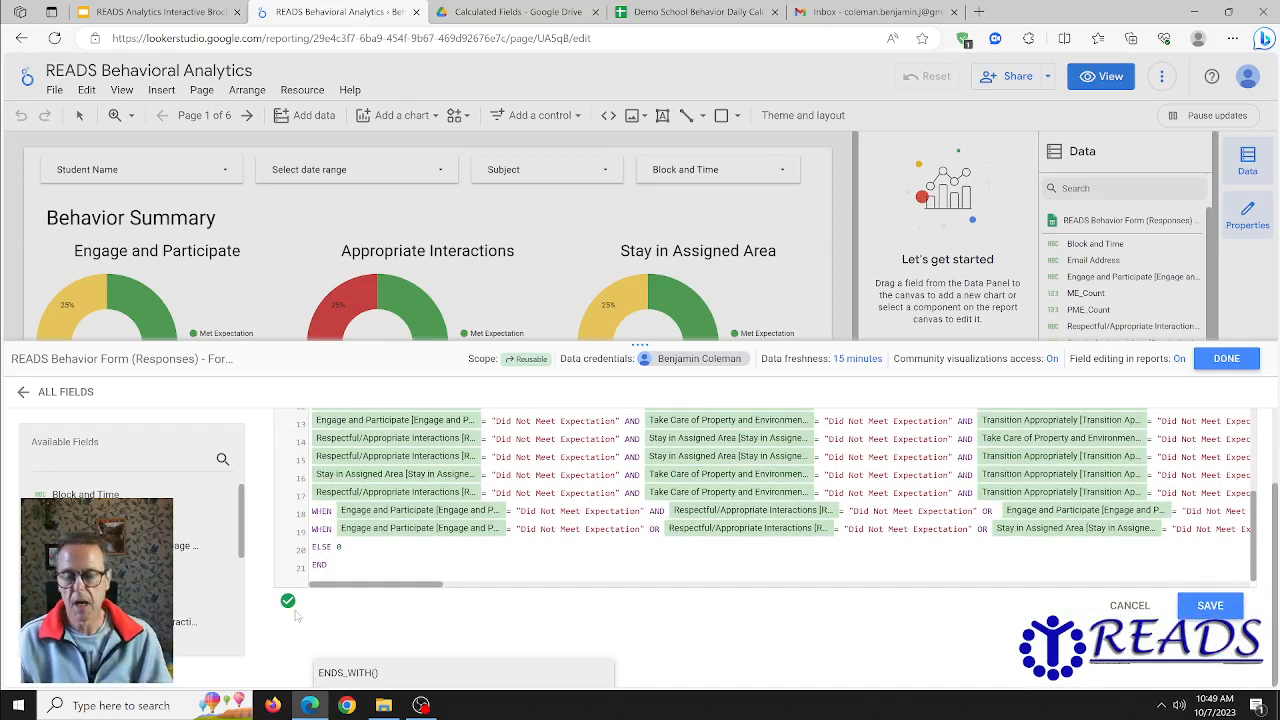
left_click(1190, 610)
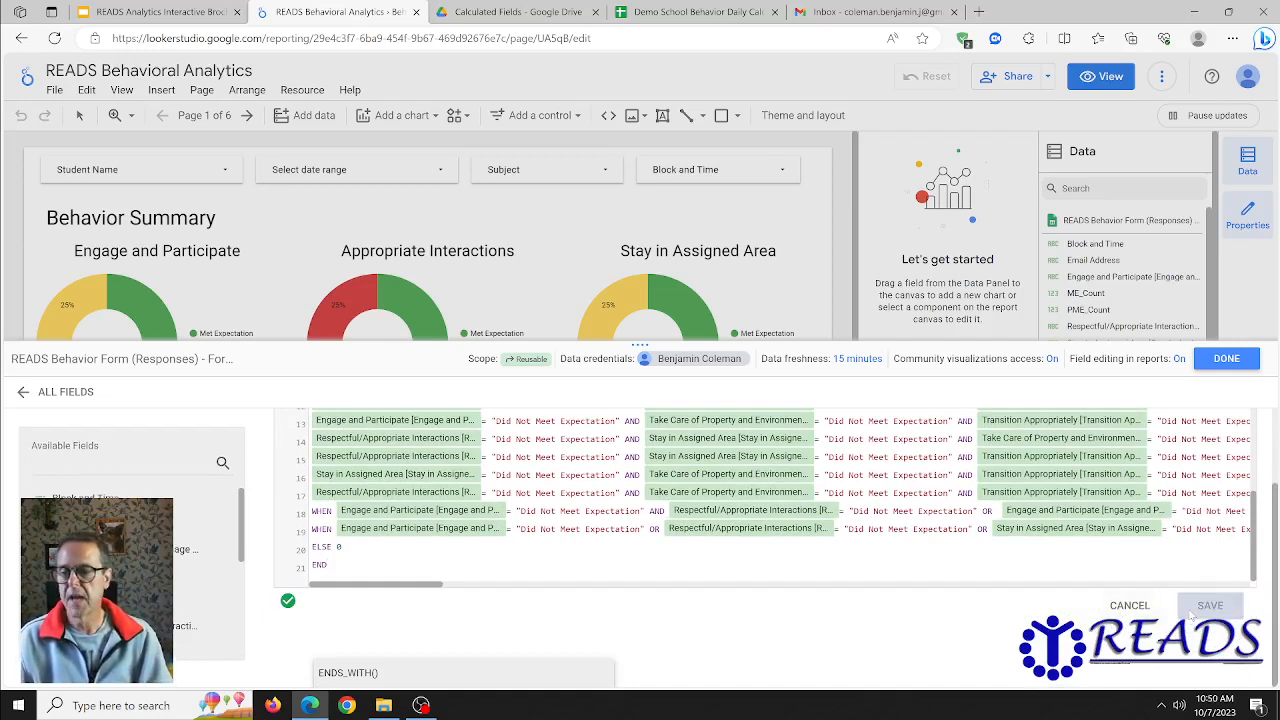
left_click(1227, 360)
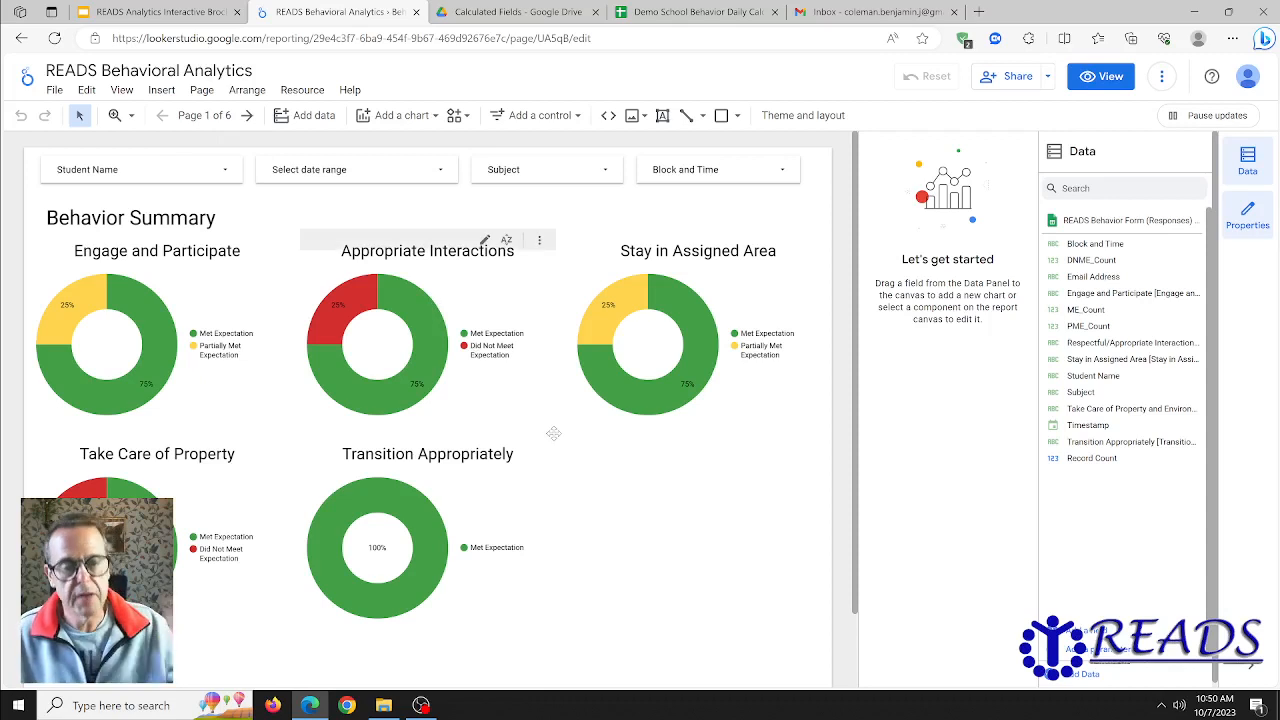
- Go to page 2 of the report and select the Date Finder Tool chart
left_click(443, 172)
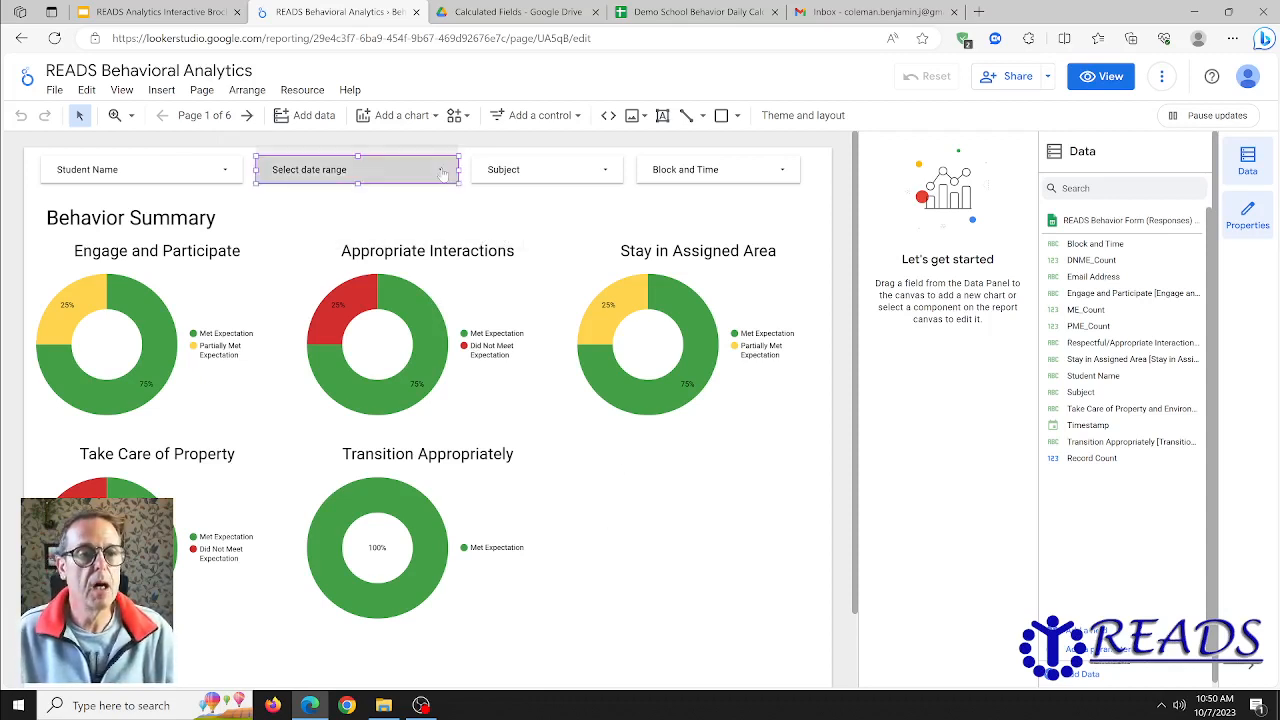
left_click(660, 612)
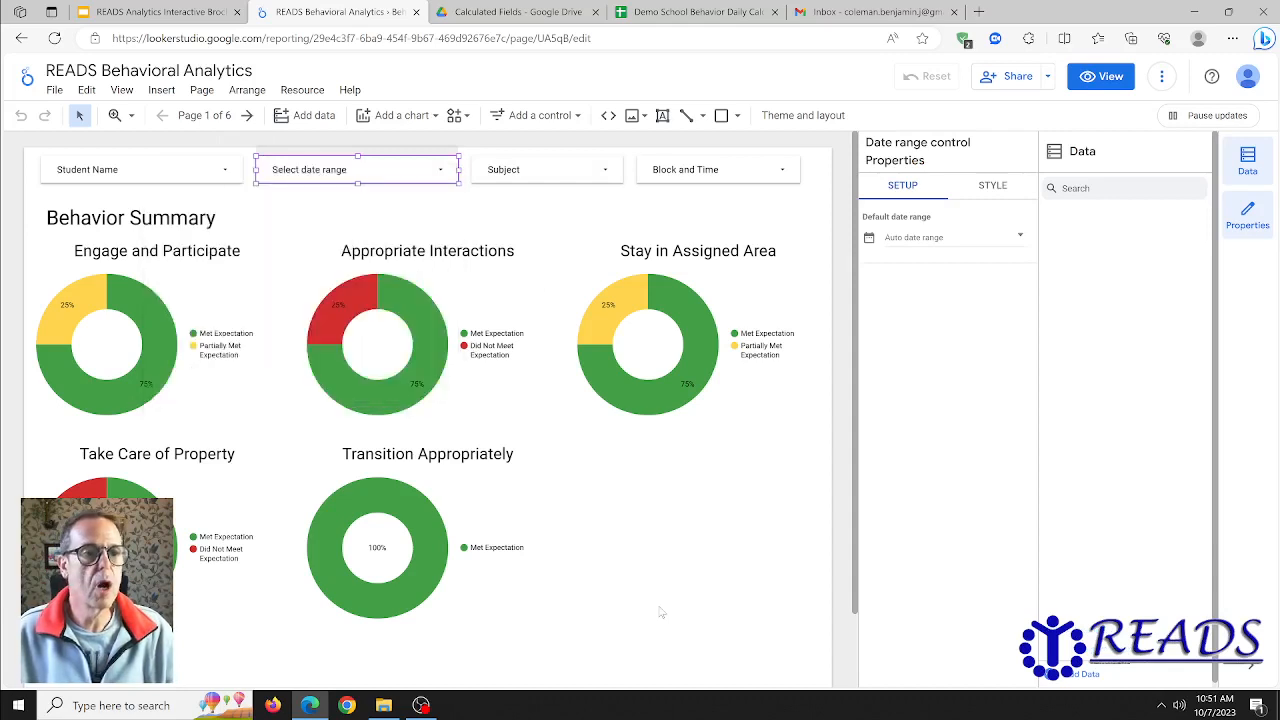
left_click(247, 115)
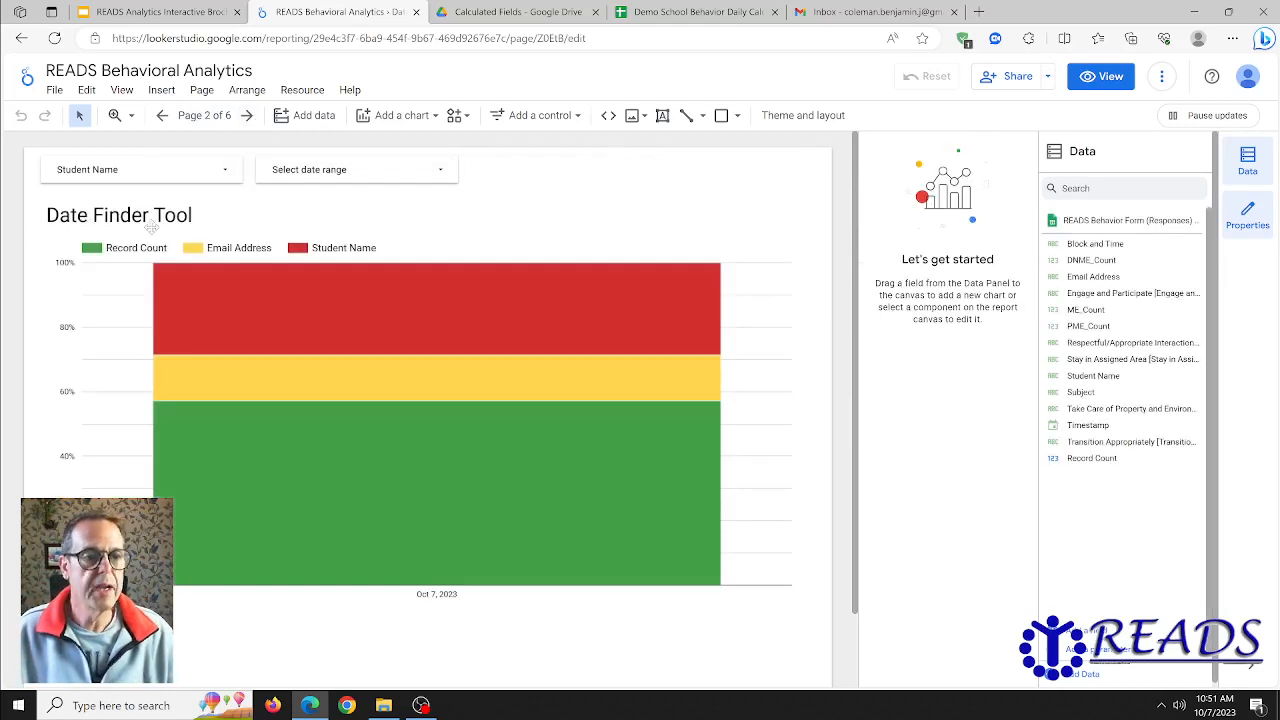
left_click(491, 430)
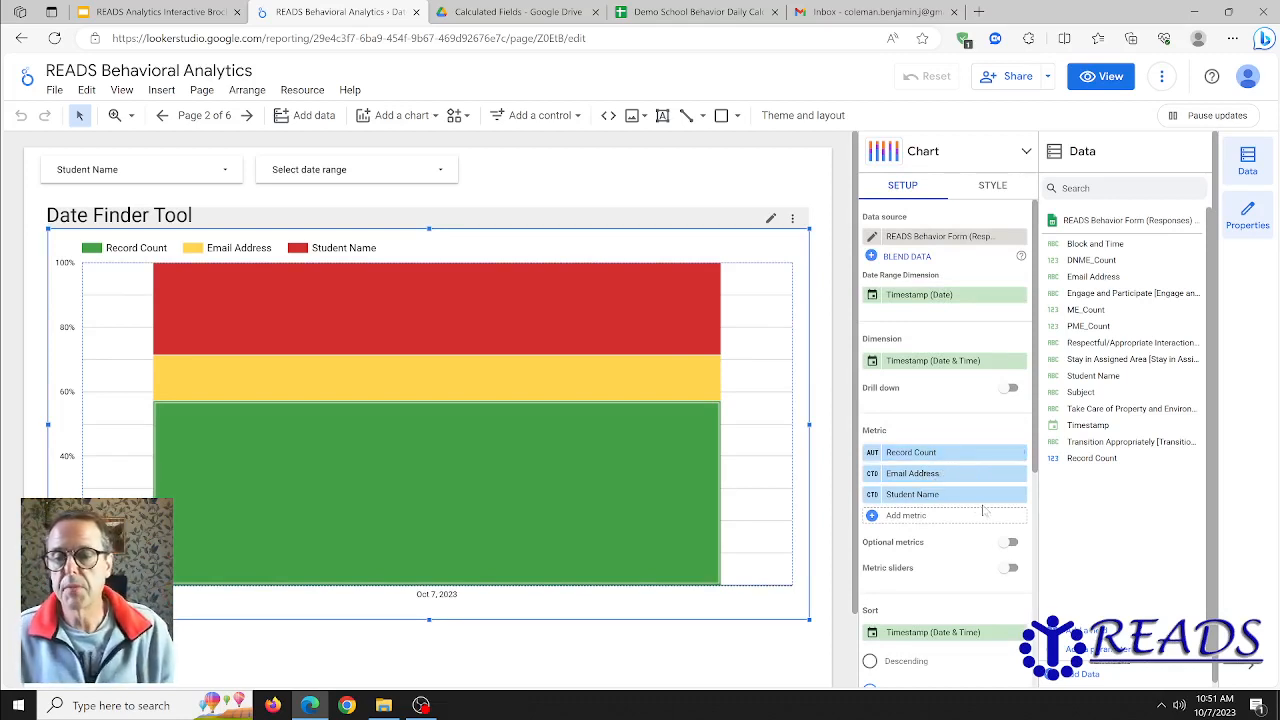
- Remove the Record Count and Email Address metrics from the Date Finder Tool chart and add ME_Count as a metric
left_click(1019, 454)
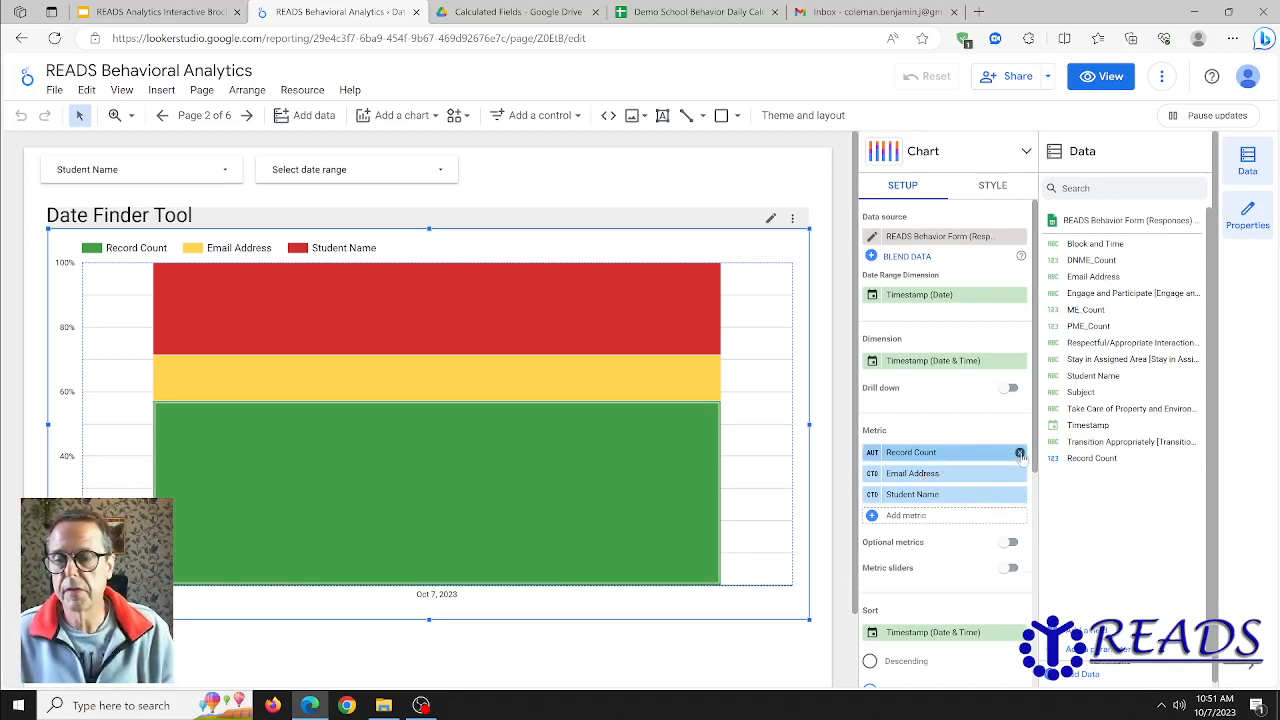
left_click(1019, 454)
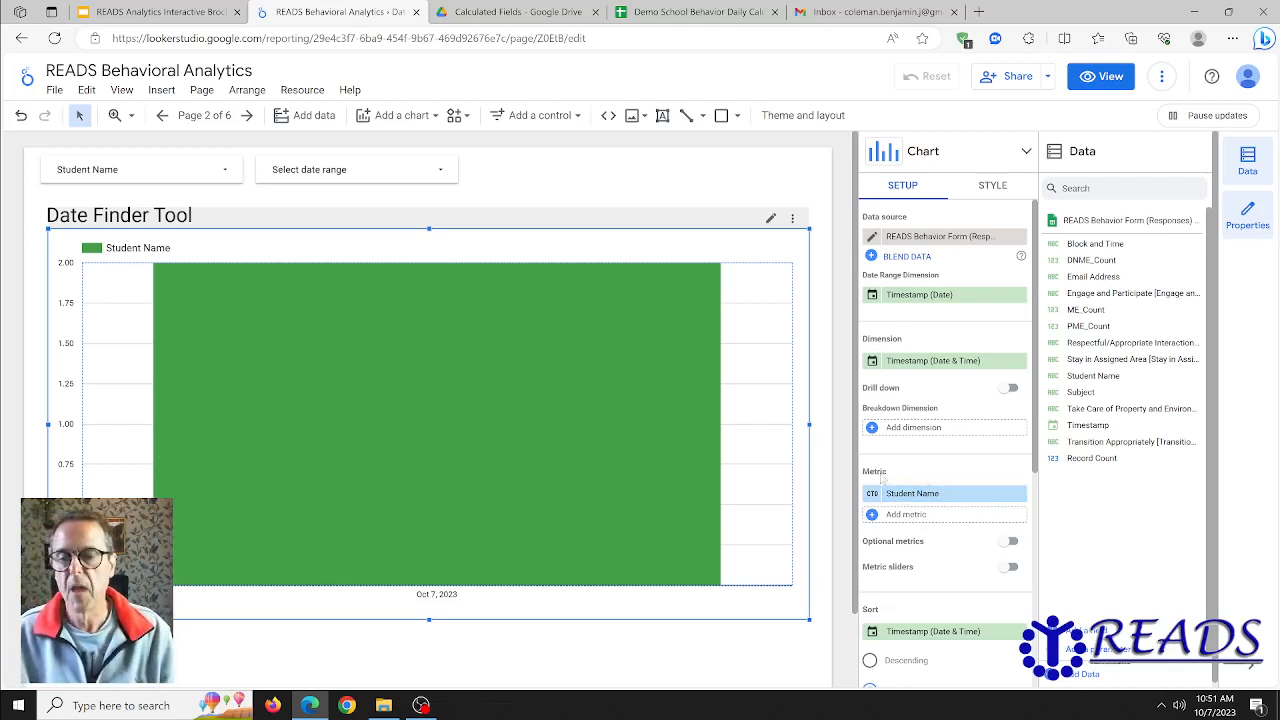
left_click(874, 515)
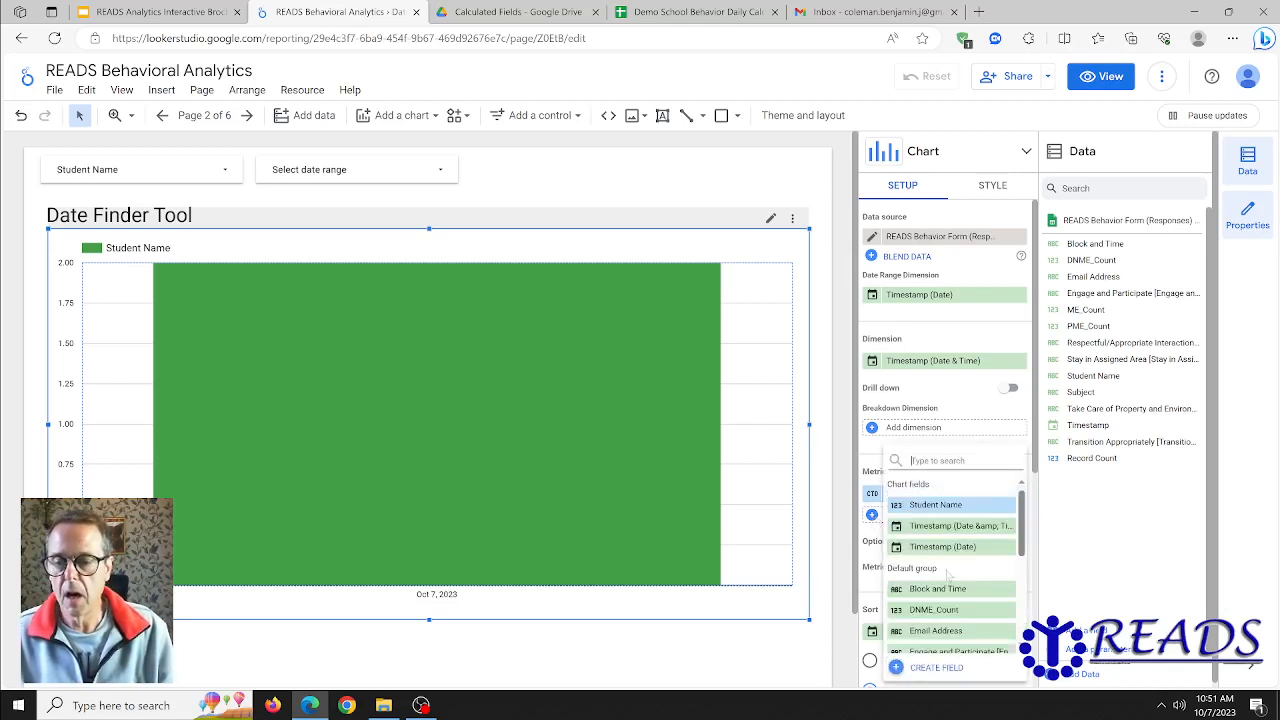
scroll(958, 580, "down", 2)
scroll(955, 585, "down", 1)
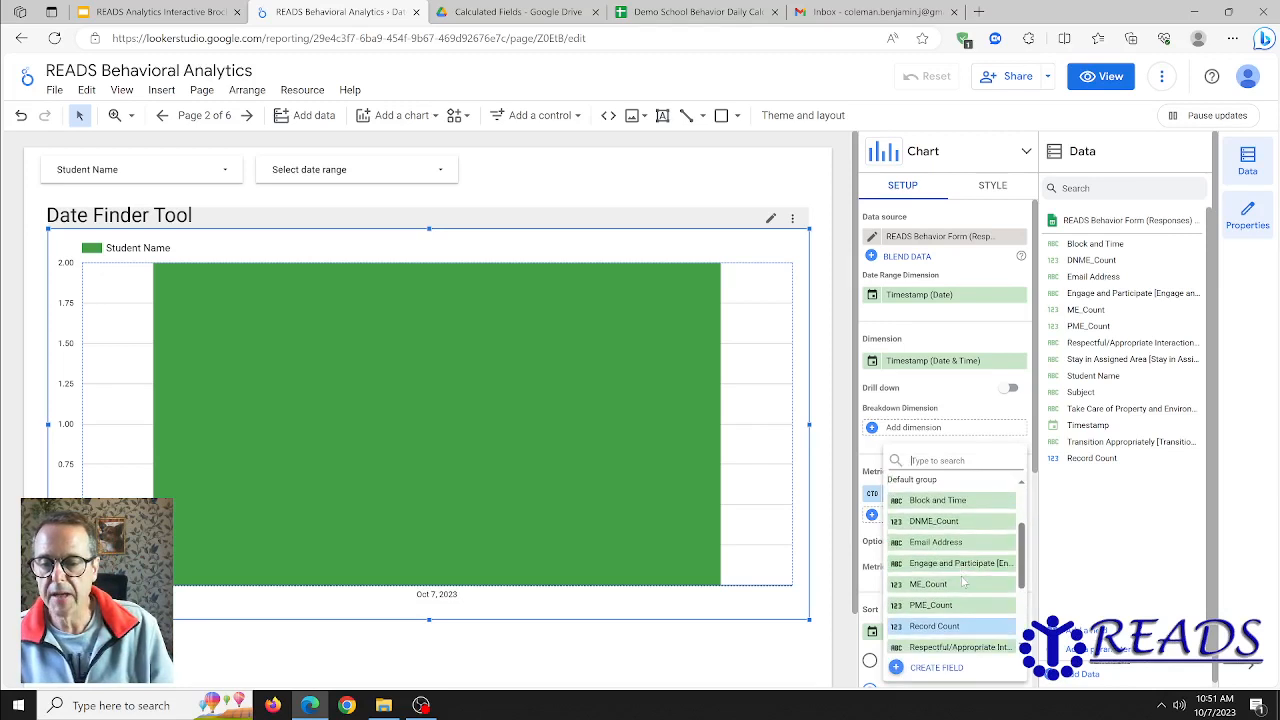
left_click(928, 583)
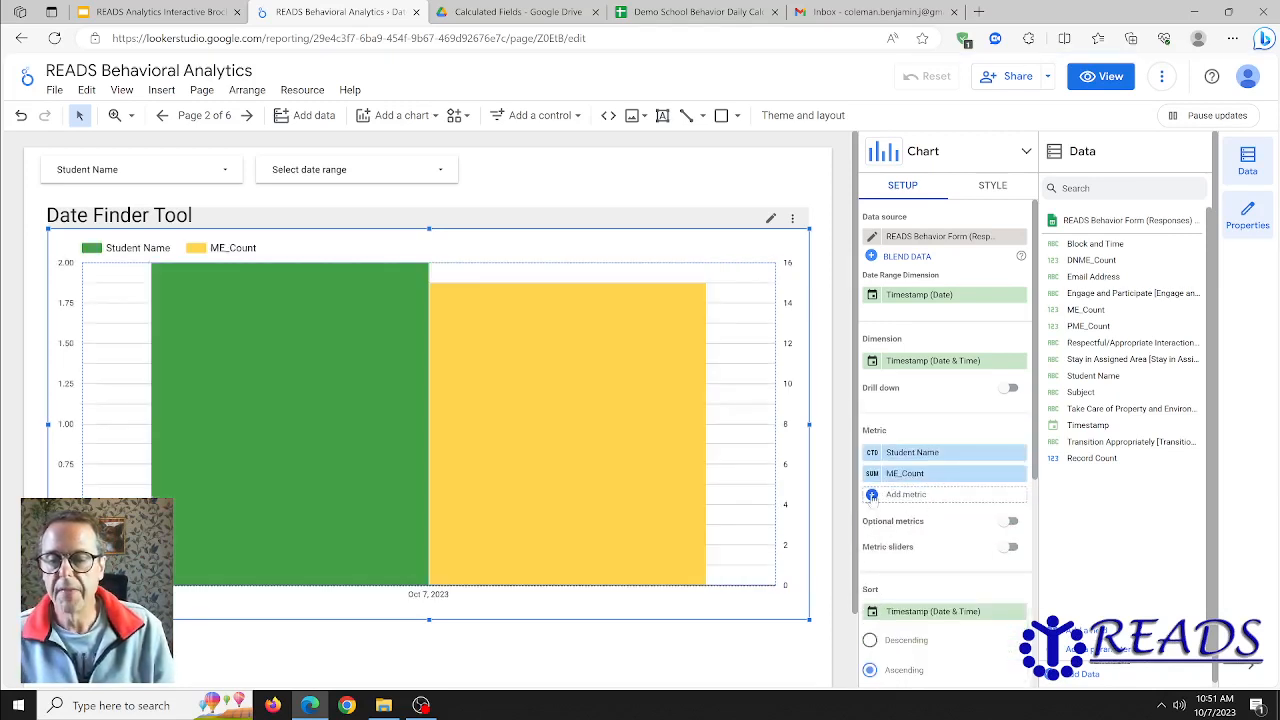
- Add PME_Count and DNME_Count as chart metrics, in that order, and remove the remaining Student Name metric
left_click(872, 494)
scroll(945, 585, "down", 1)
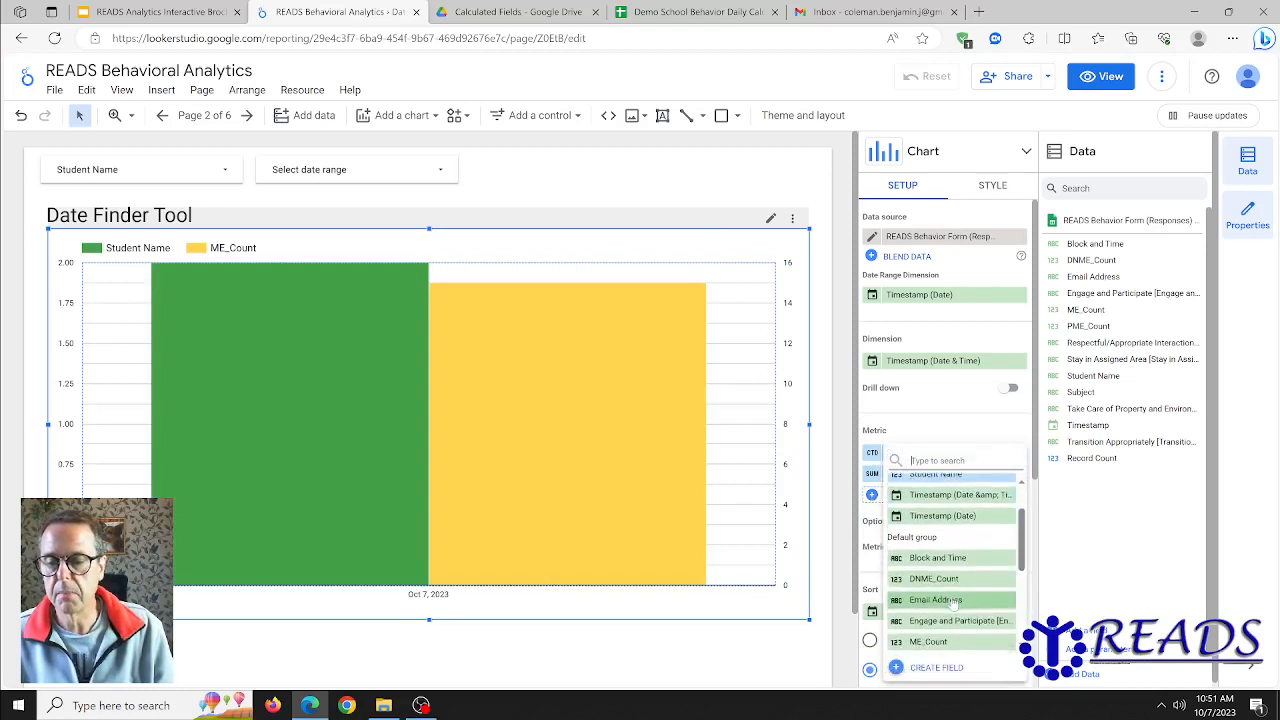
scroll(945, 585, "down", 1)
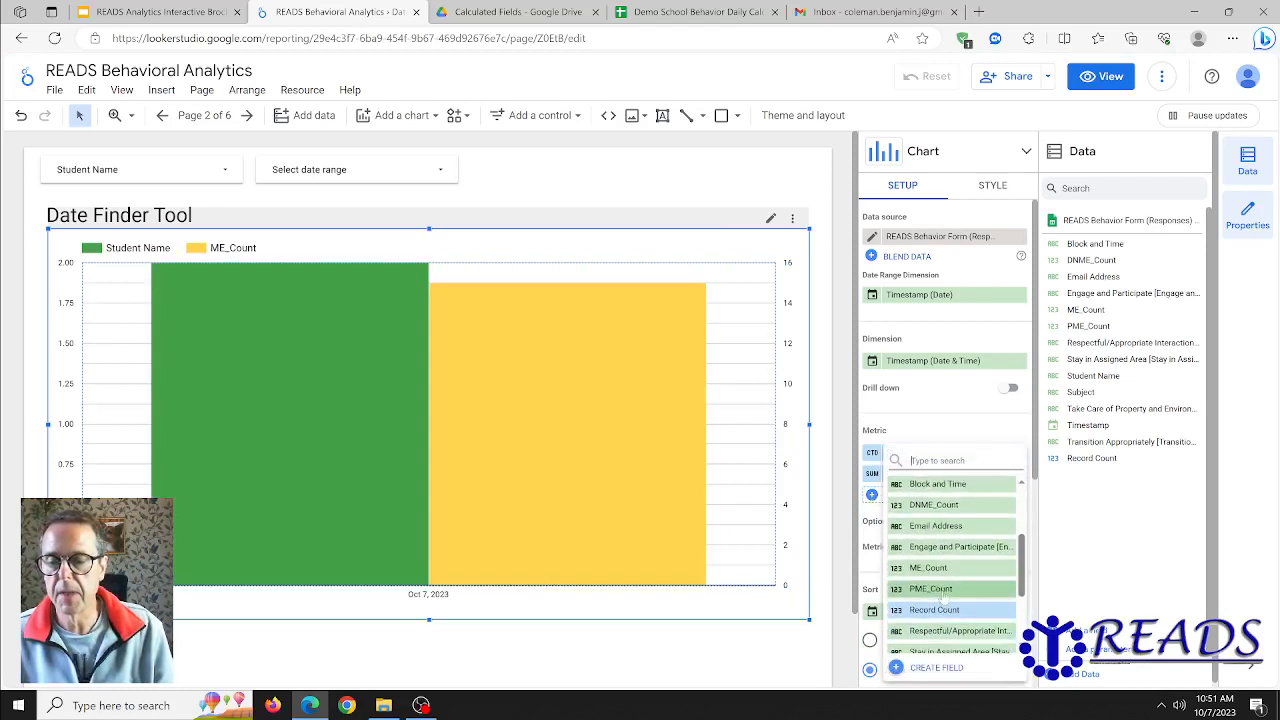
left_click(943, 598)
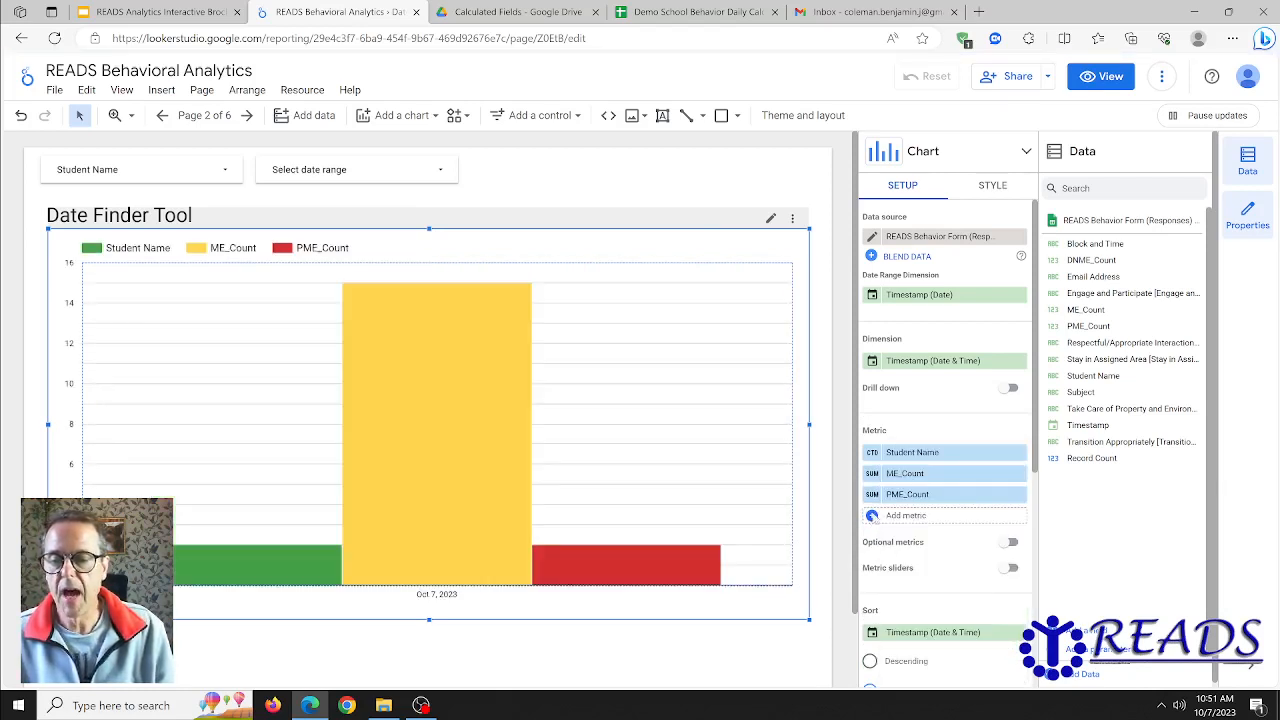
left_click(873, 516)
scroll(925, 580, "down", 1)
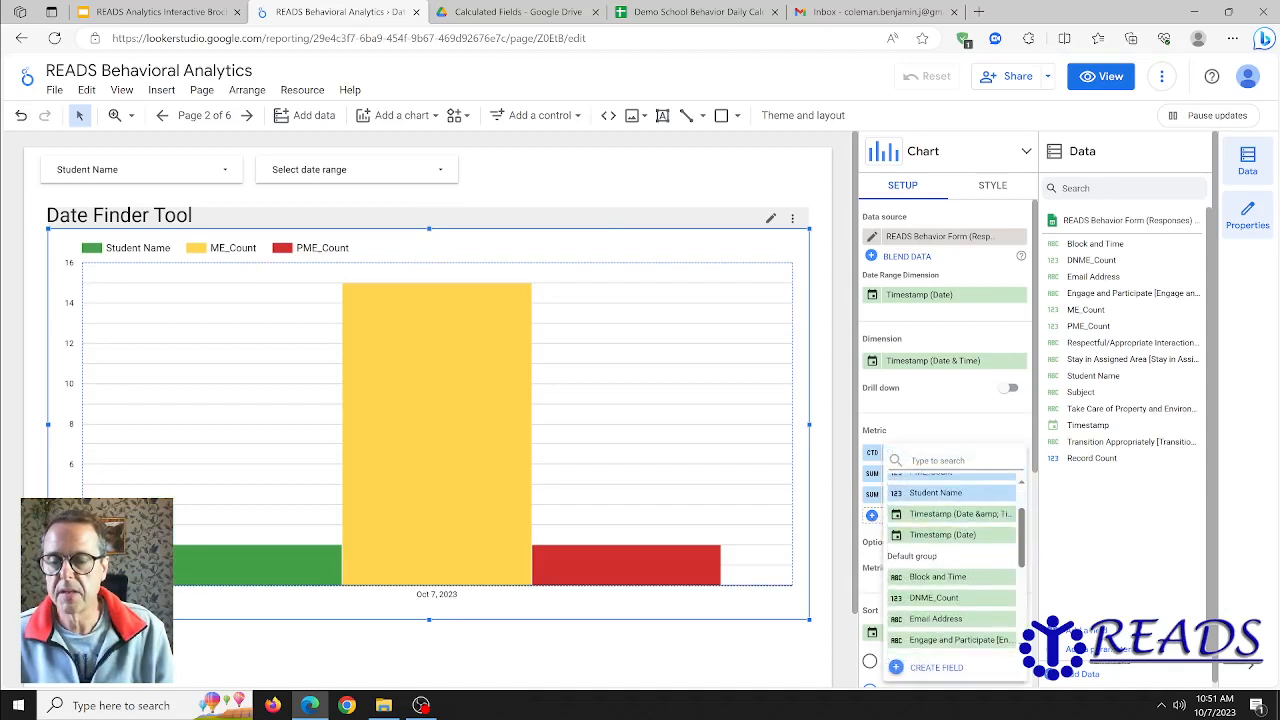
left_click(933, 598)
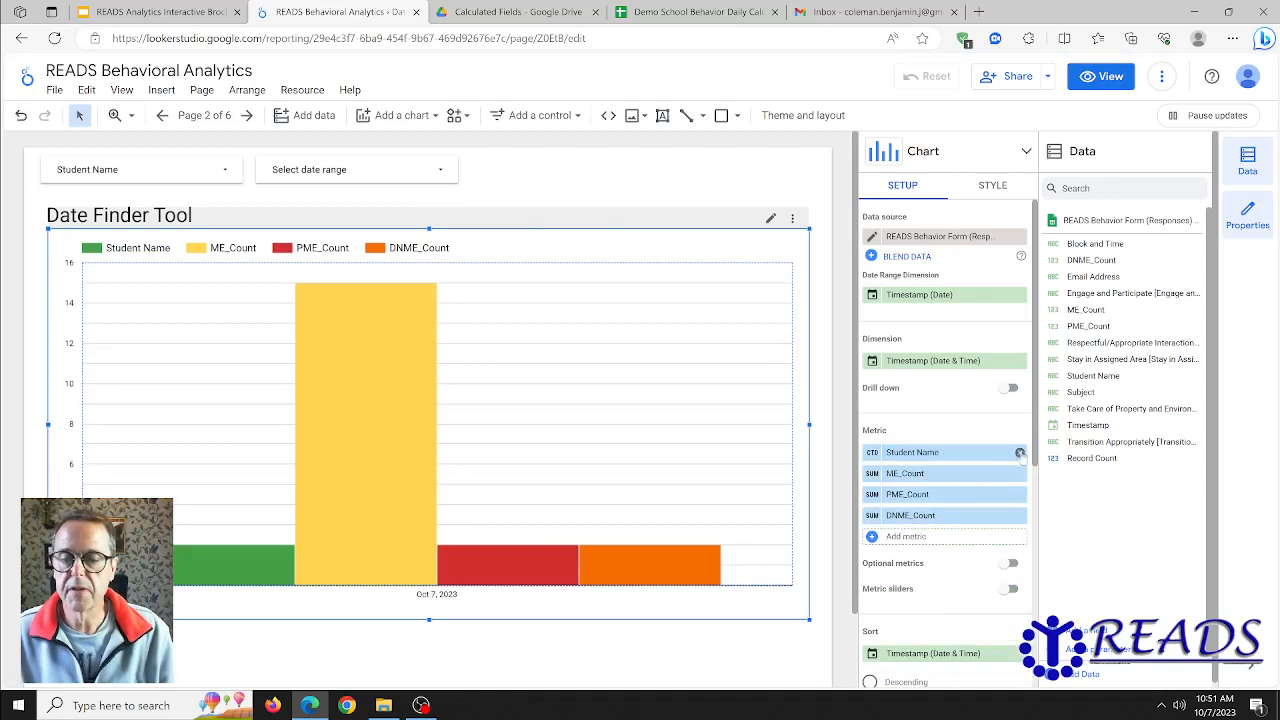
left_click(1019, 453)
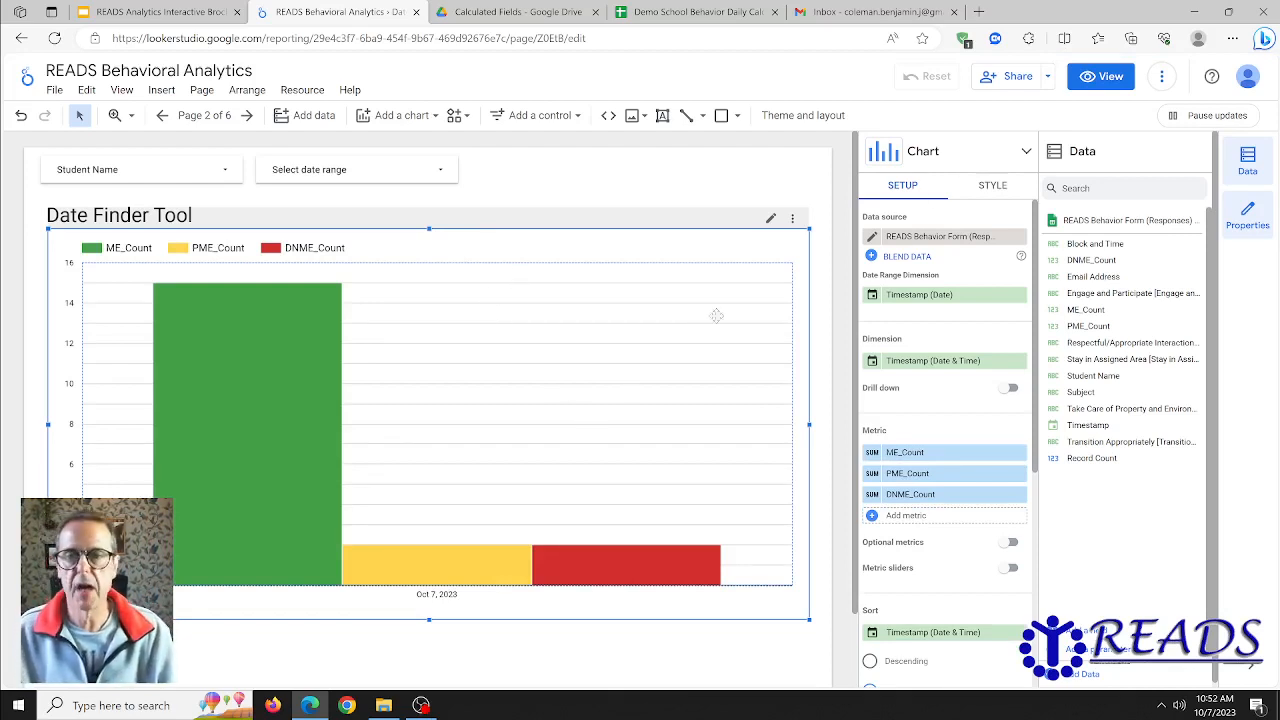
- Style the Date Finder Tool chart with stacked bars and 100% stacking, and return to its data setup
left_click(990, 188)
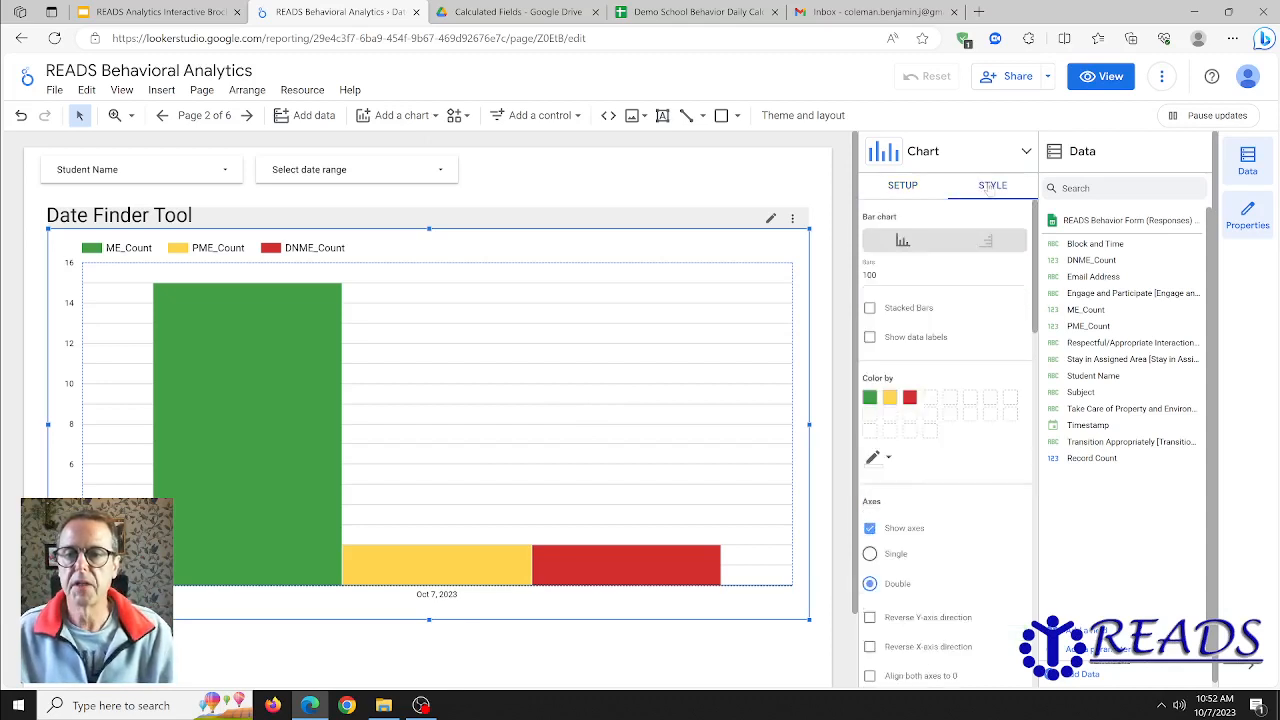
left_click(893, 314)
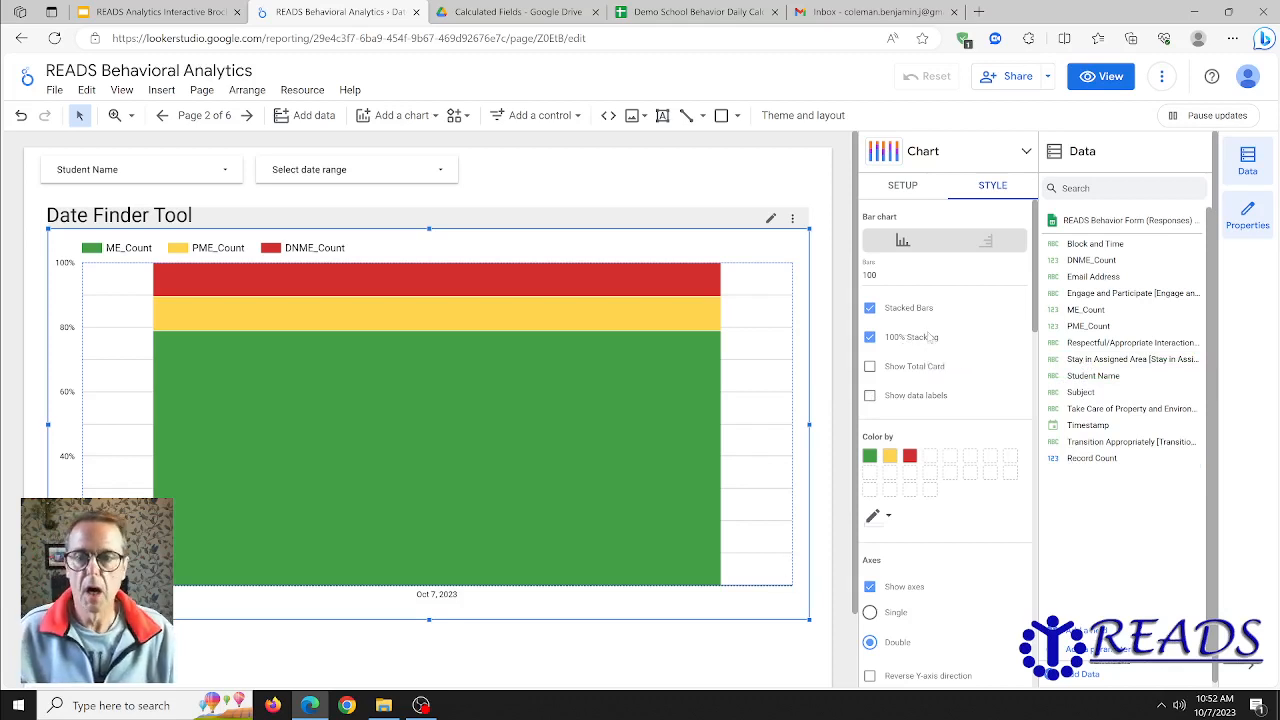
left_click(902, 186)
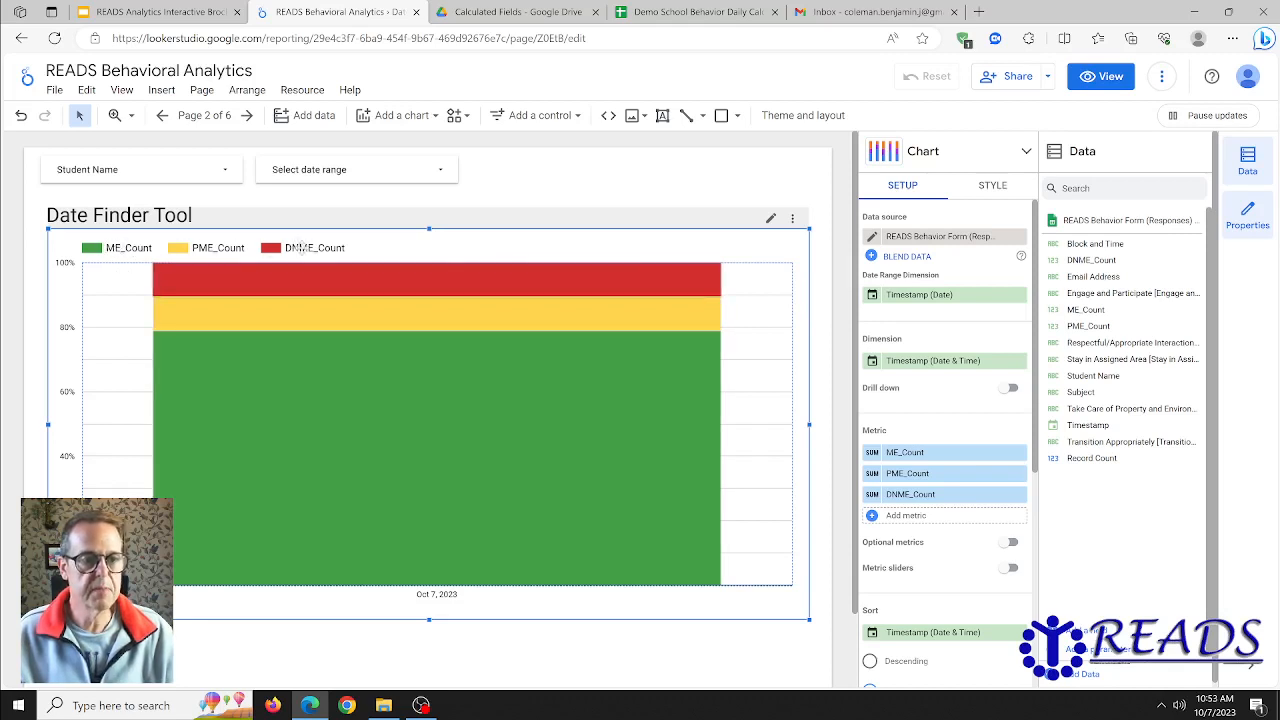
- Rename the chart's ME_Count metric as "Met Expectation"
mouse_move(189, 313)
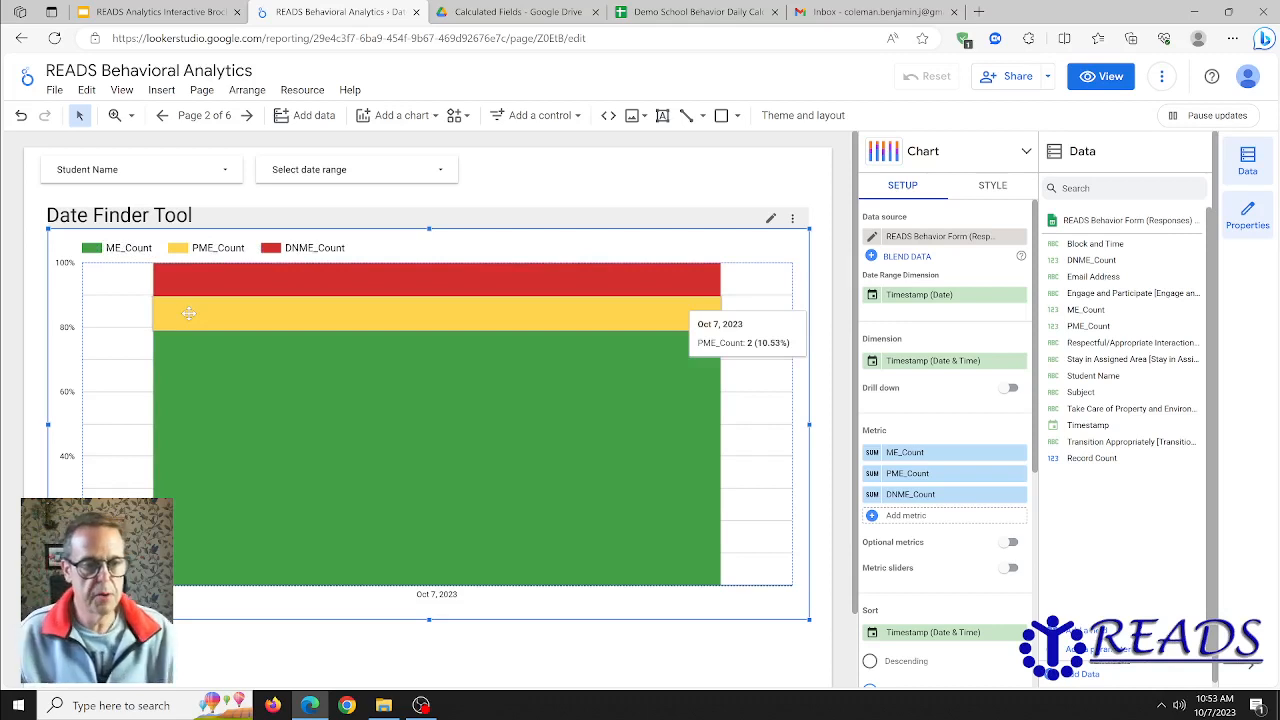
left_click(872, 454)
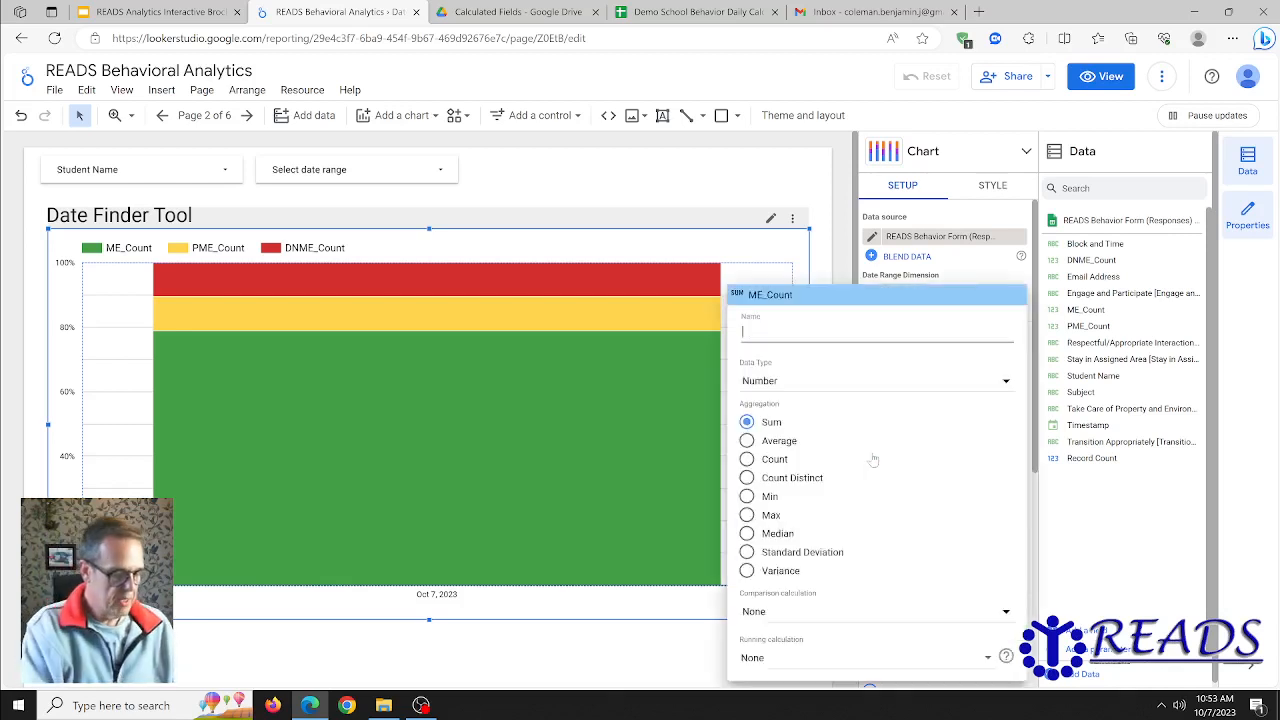
type("Meeting Ex")
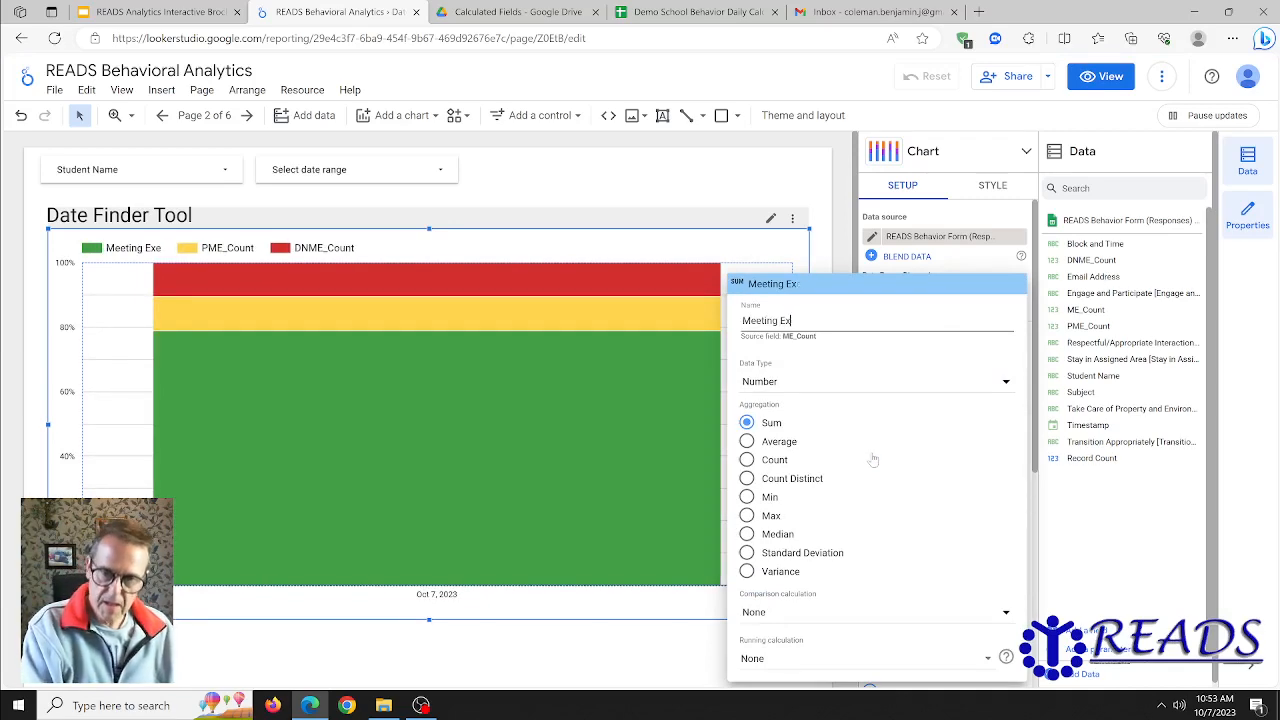
type("c")
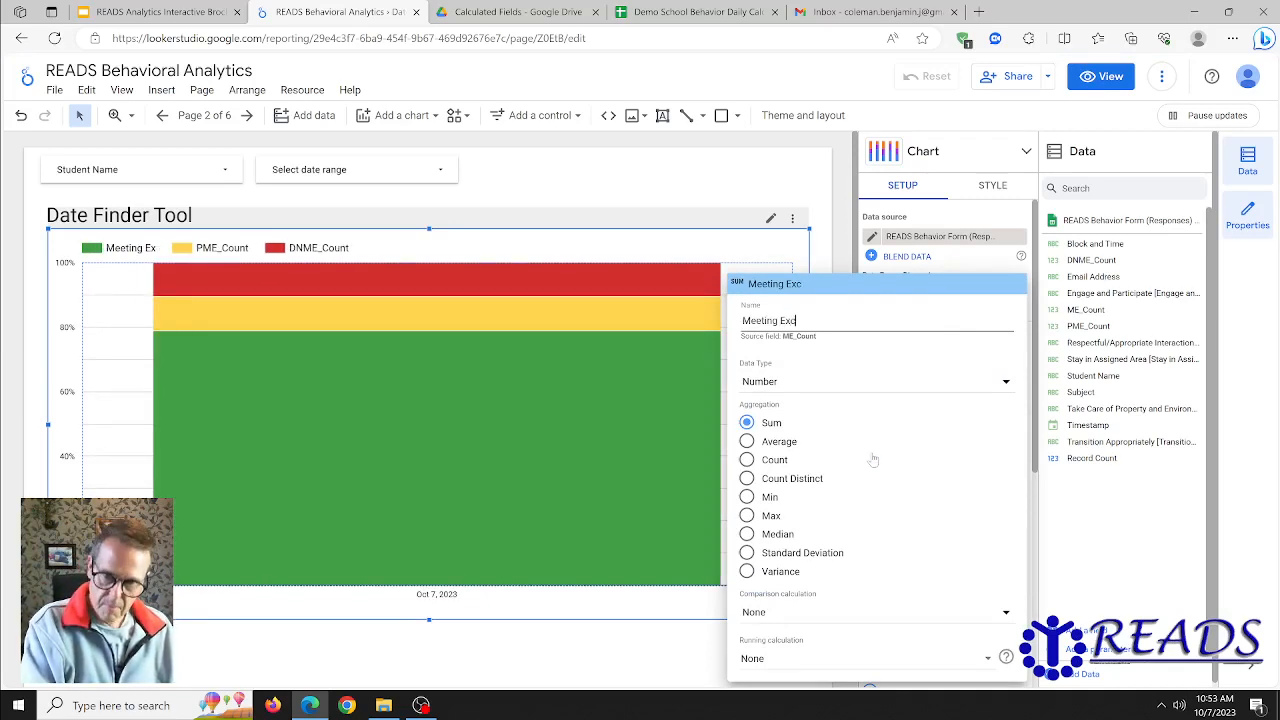
type("p")
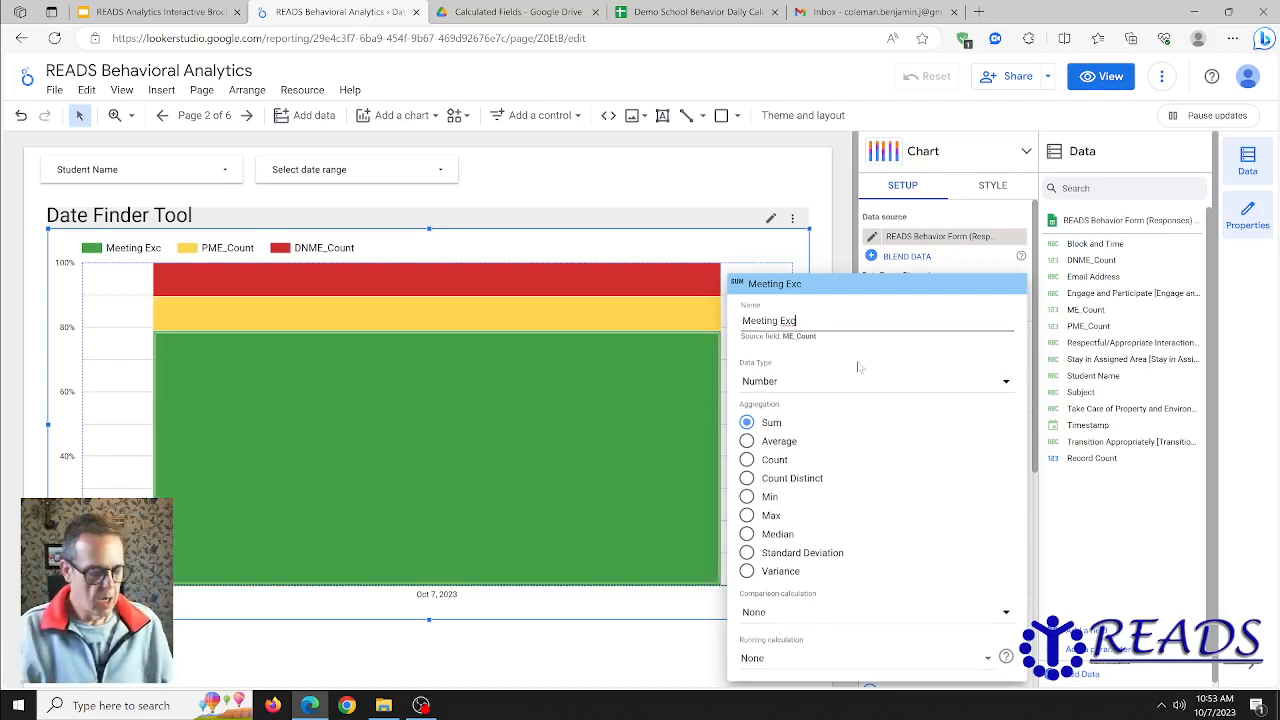
key("BackSpace")
key("BackSpace")
key("BackSpace")
key("BackSpace")
key("BackSpace")
key("BackSpace")
key("BackSpace")
key("BackSpace")
key("BackSpace")
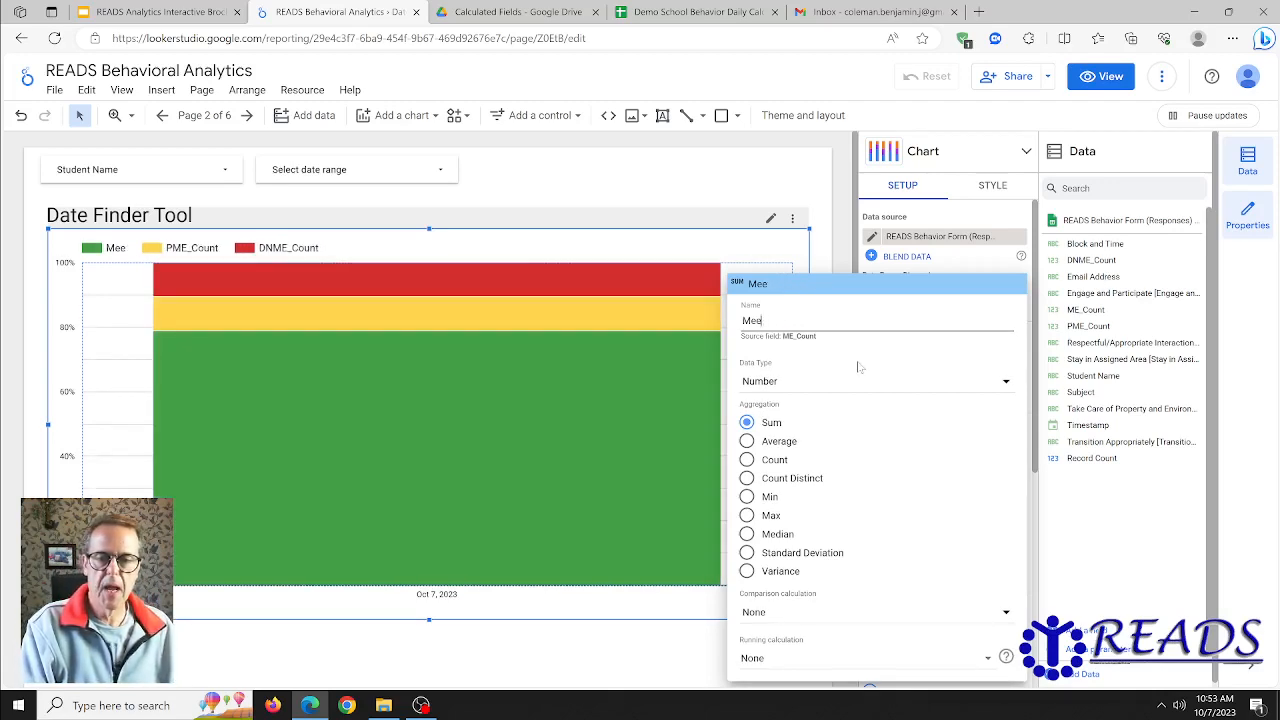
type("t Exp")
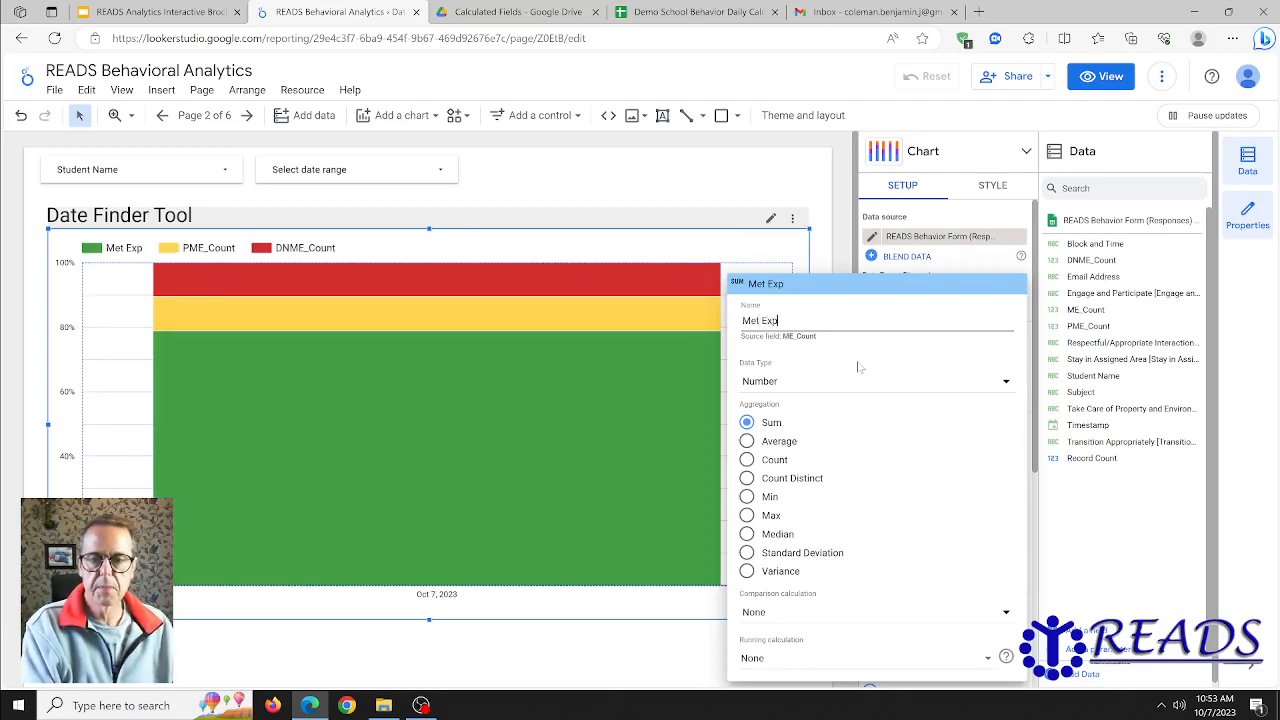
type("ectation")
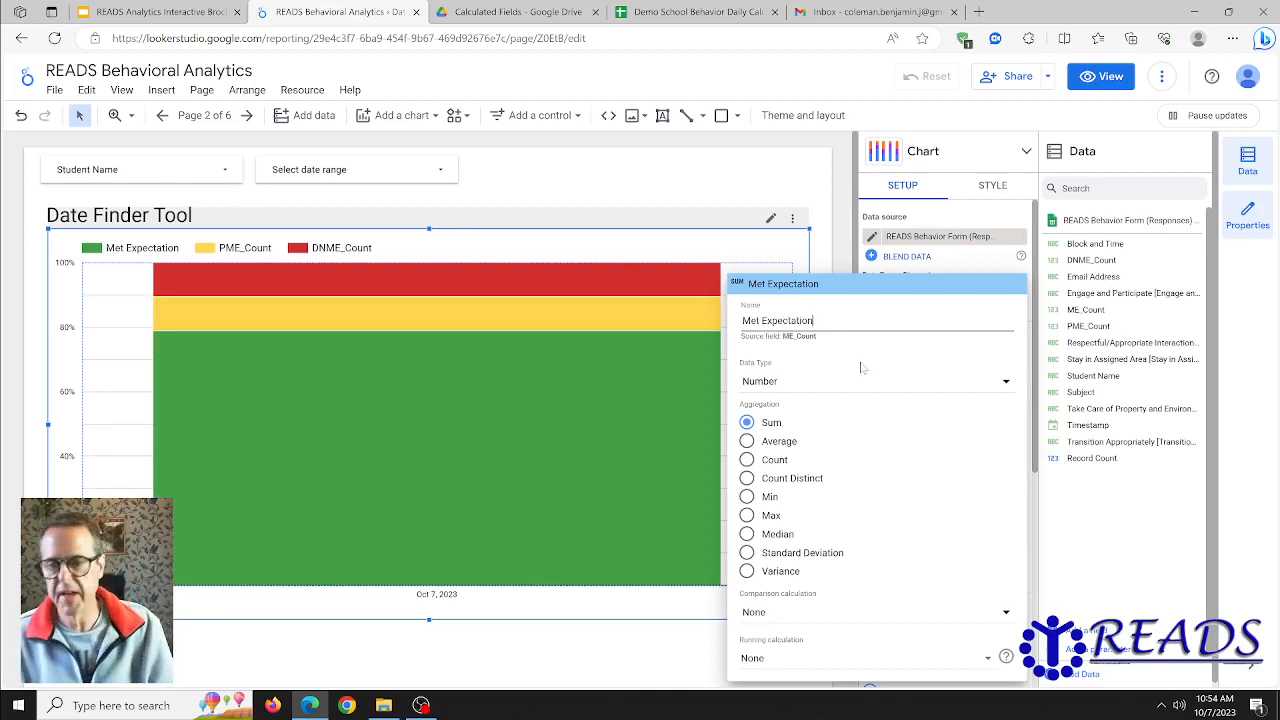
key("Return")
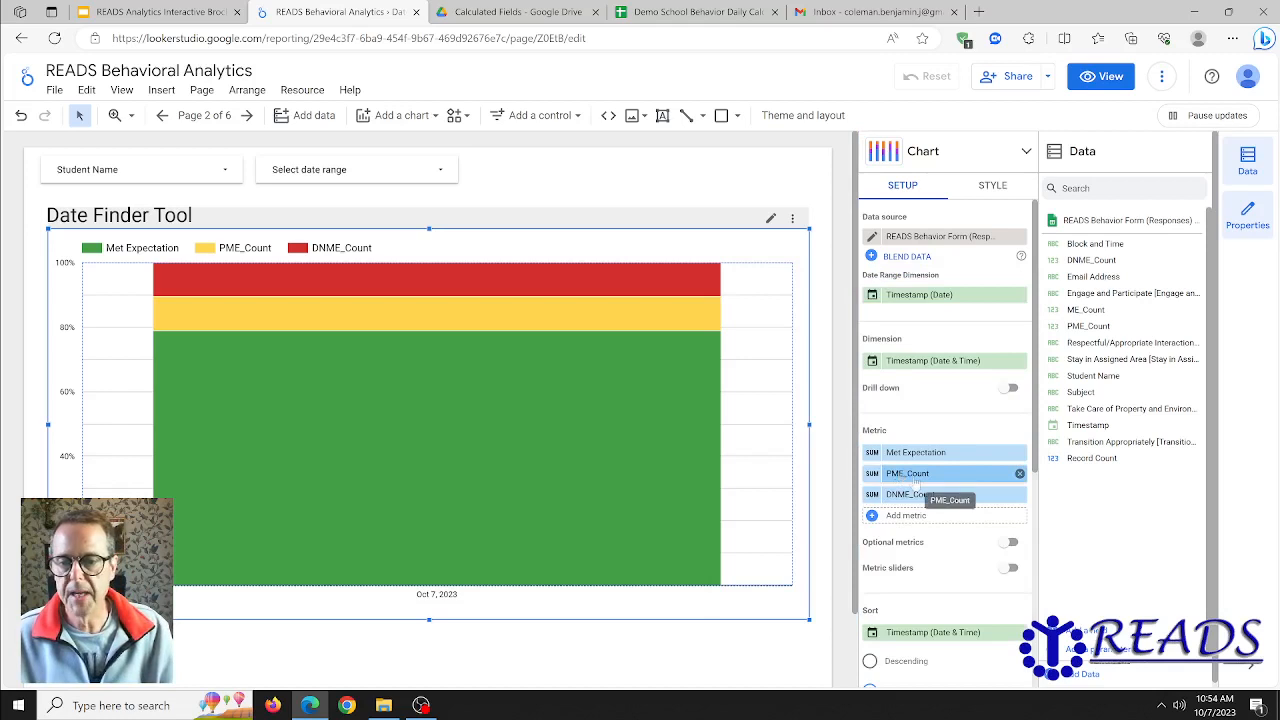
- Rename the chart's PME_Count metric as "Partially Met Expectation"
left_click(872, 476)
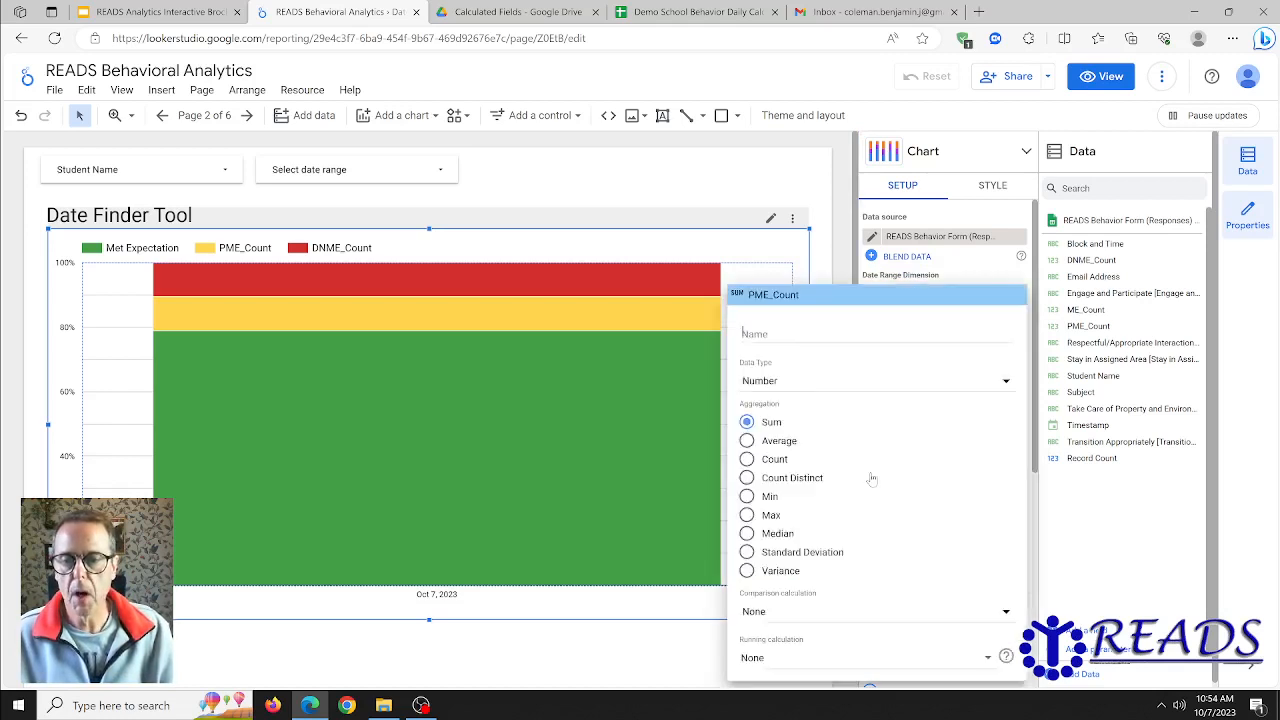
type("Pa")
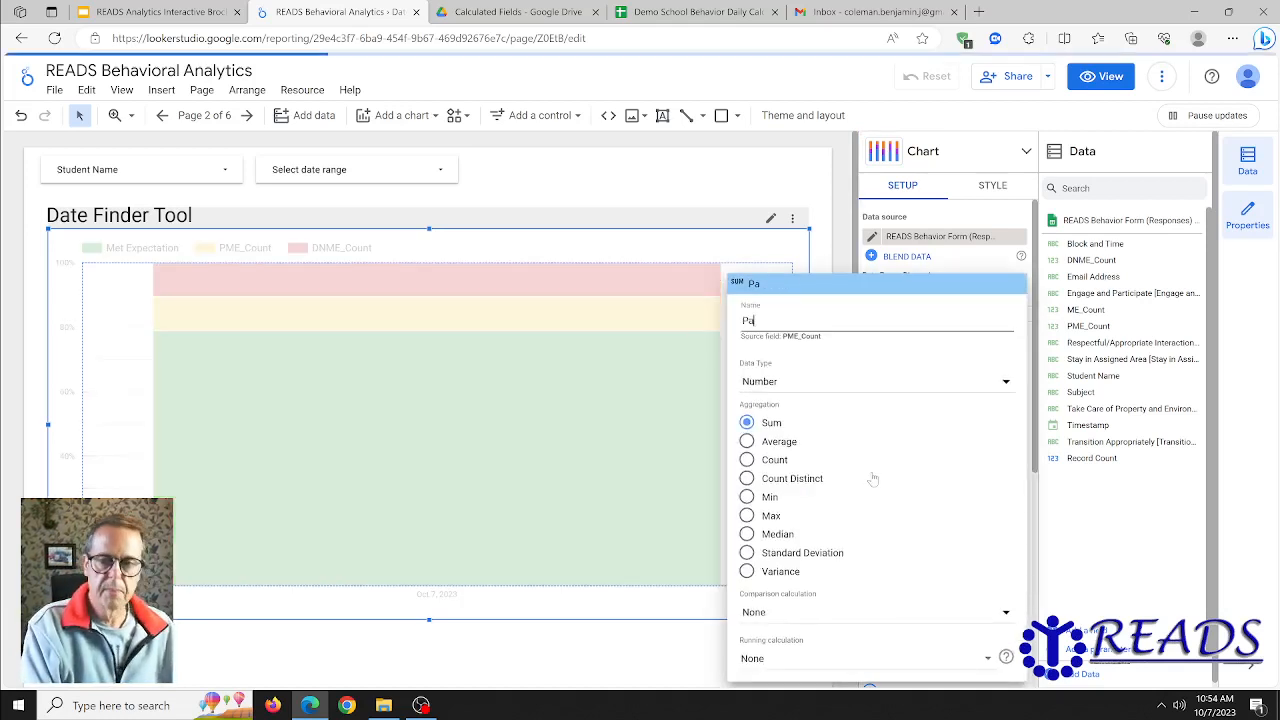
type("rtially Met E")
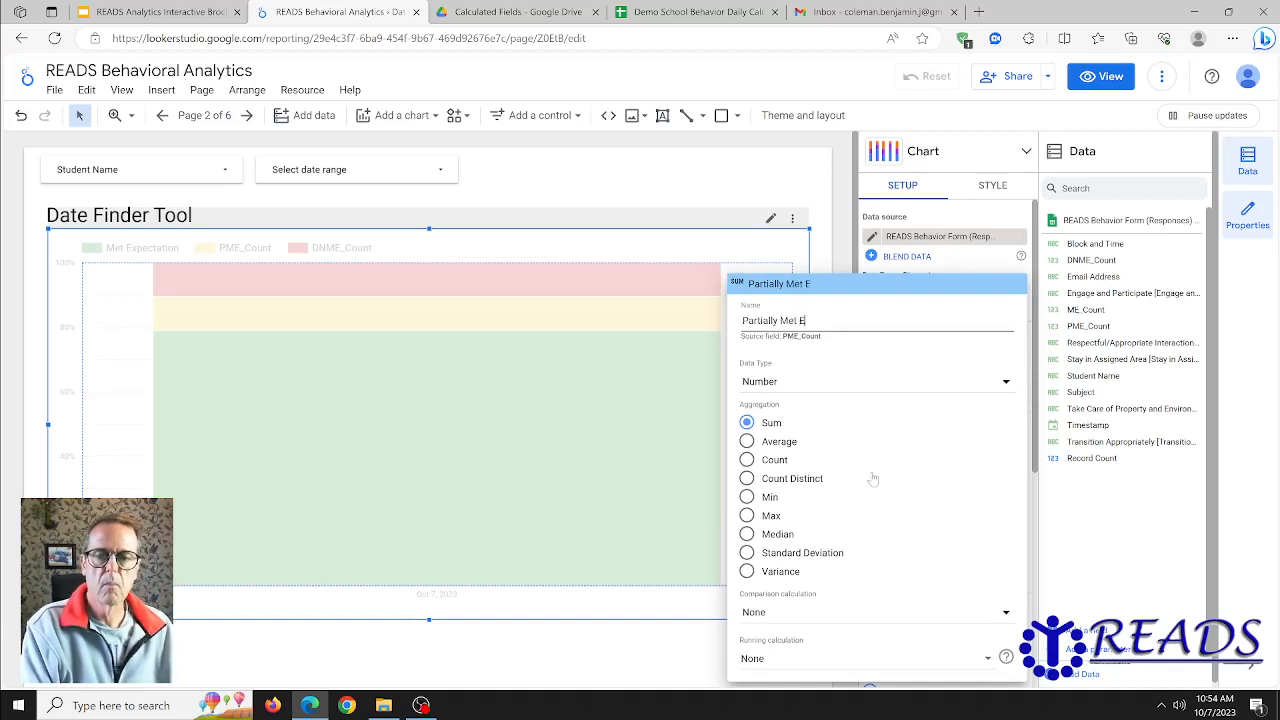
type("xpectation")
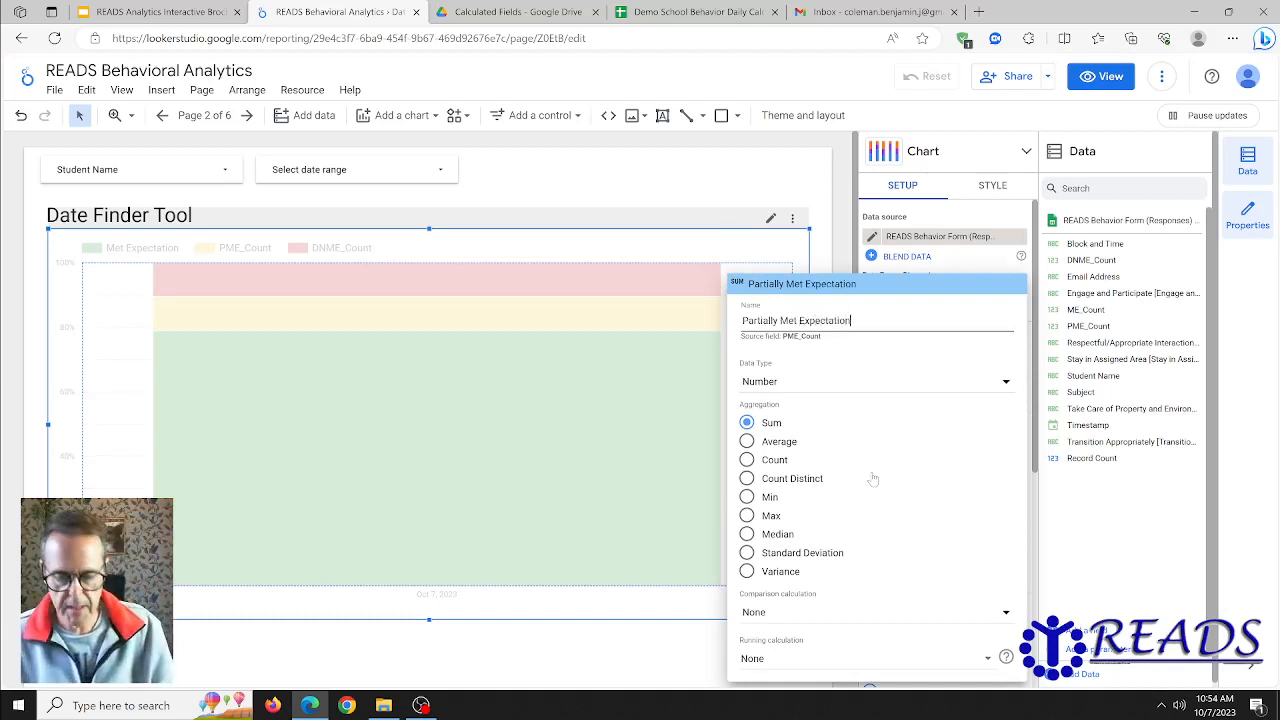
key("Return")
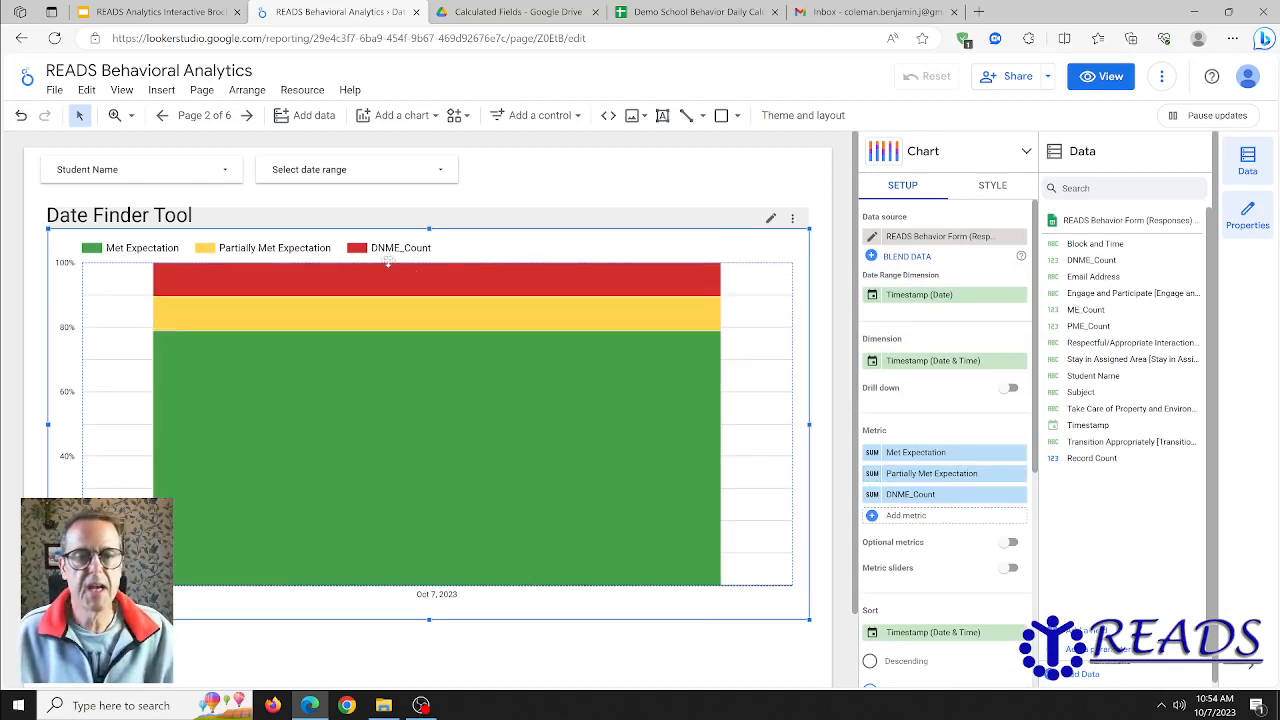
- Rename the chart's DNME_Count metric as "Did Not Meet Expectation"
left_click(874, 495)
type("D")
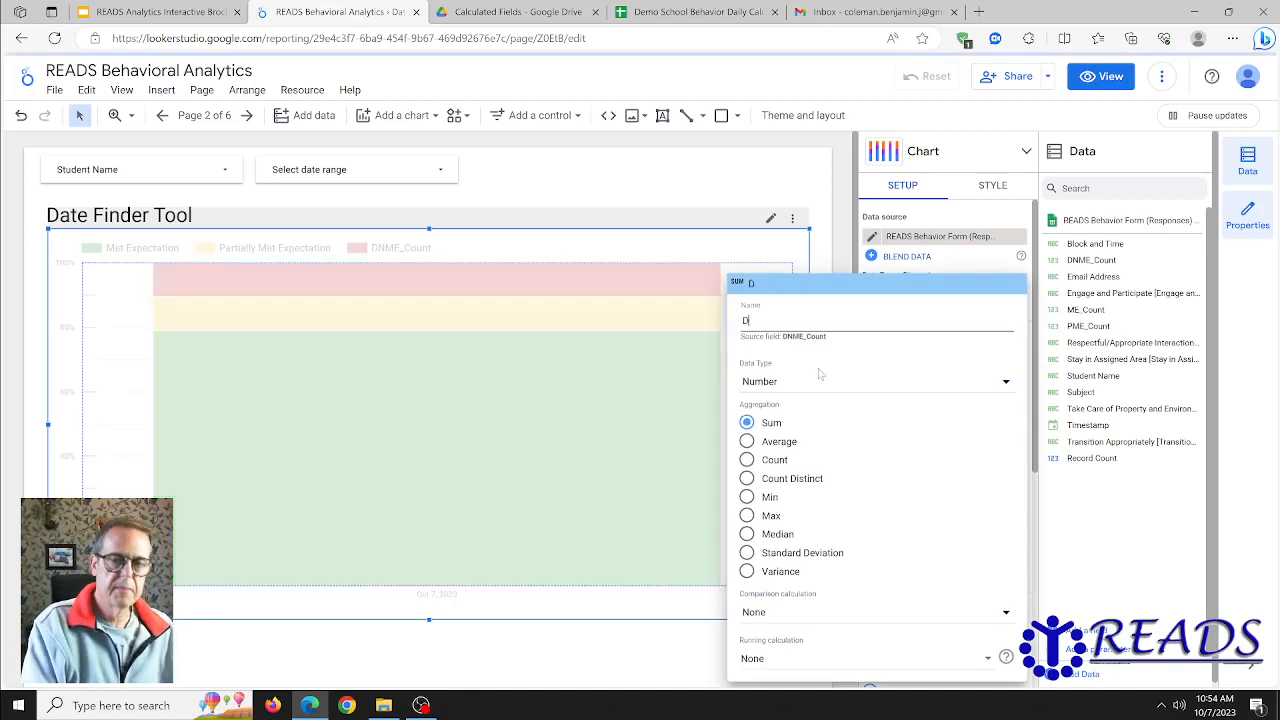
type("id Not Meet")
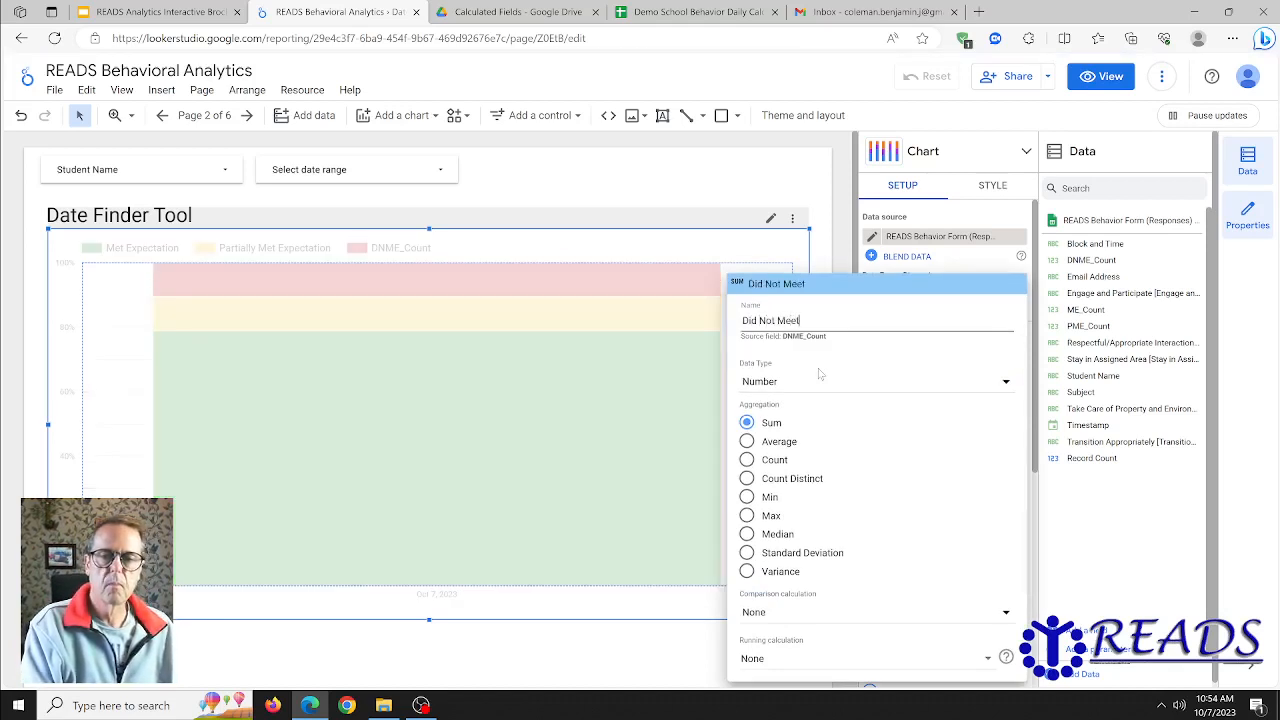
type(" Expectation")
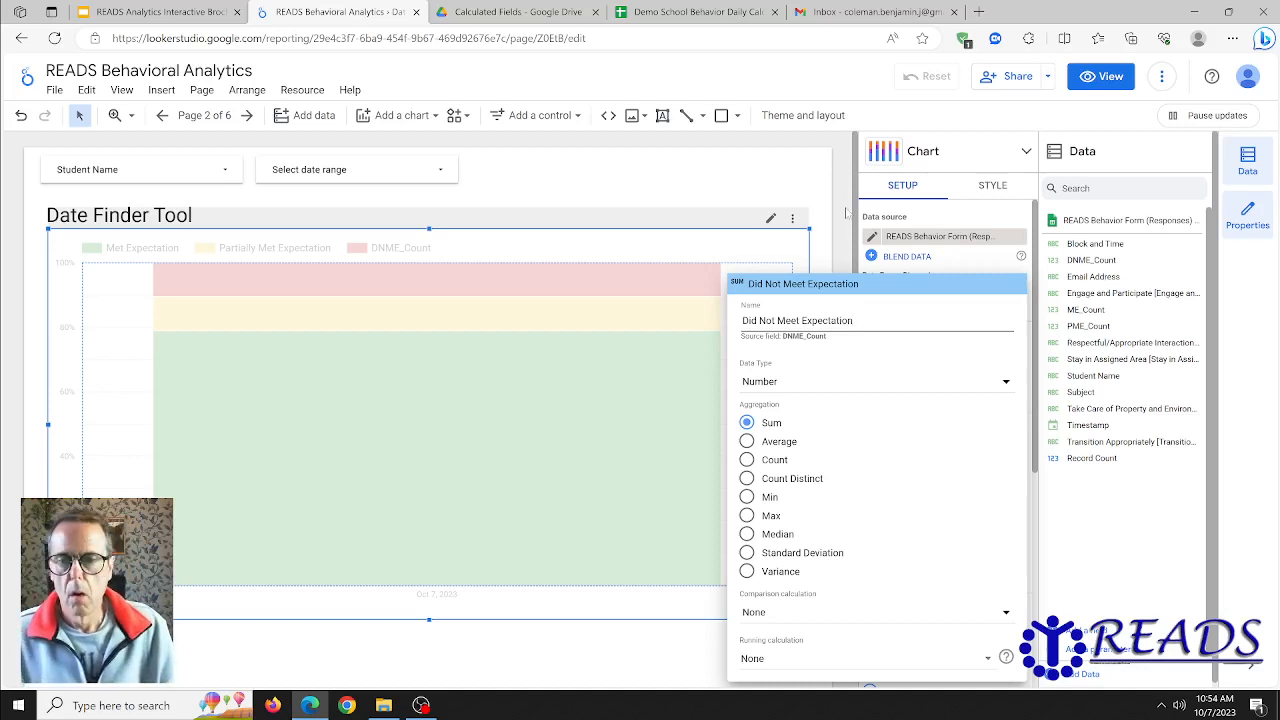
left_click(788, 245)
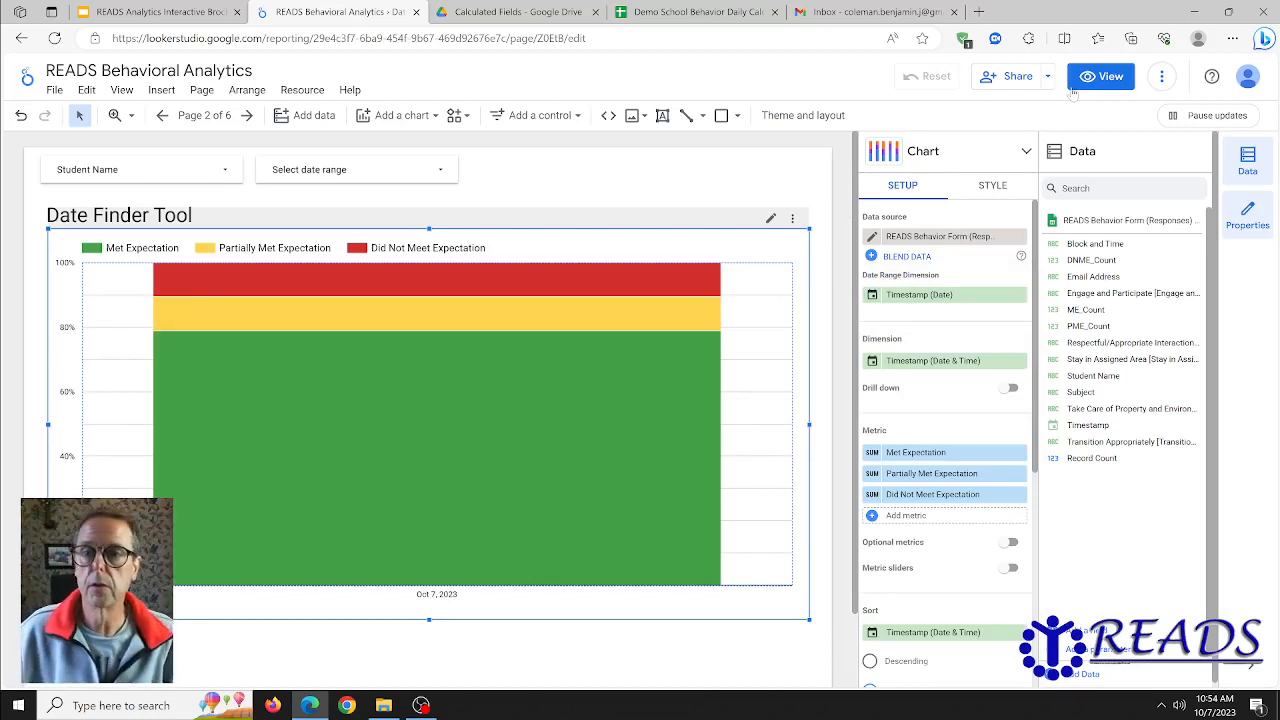
- Switch the report to view mode and check the Behavior Donuts and Date Finder Tool pages
left_click(1107, 84)
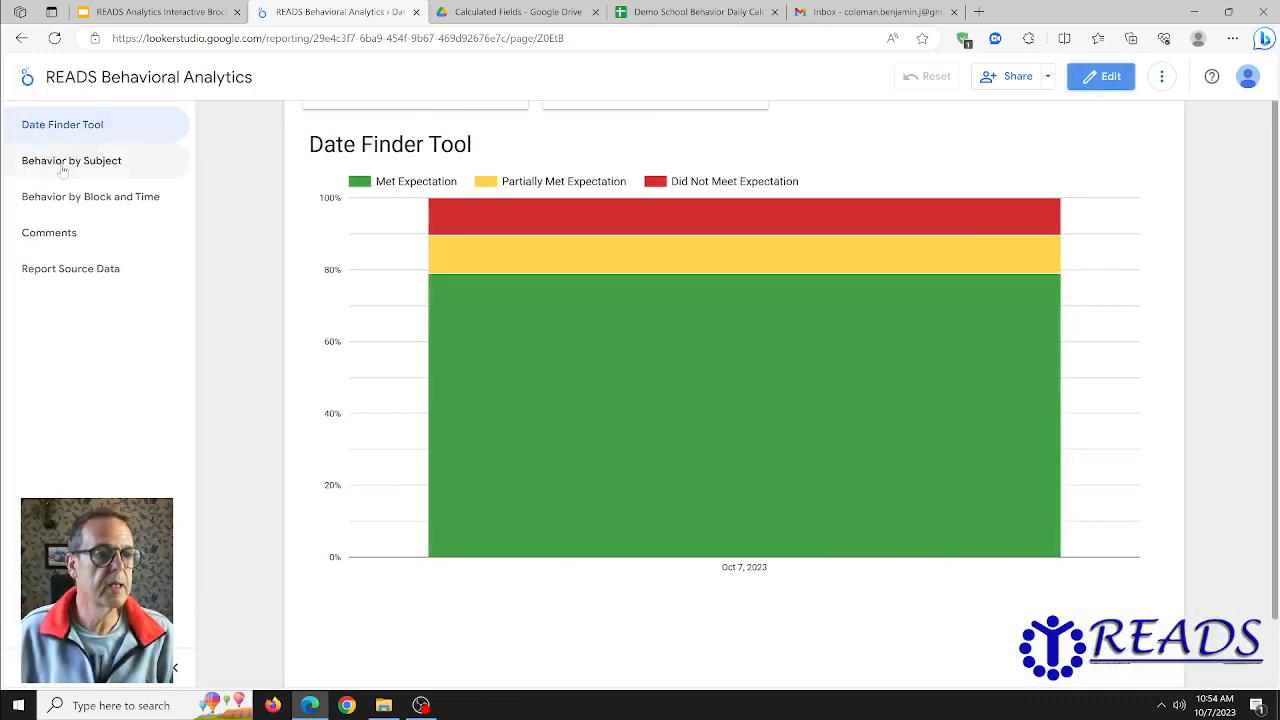
left_click(138, 104)
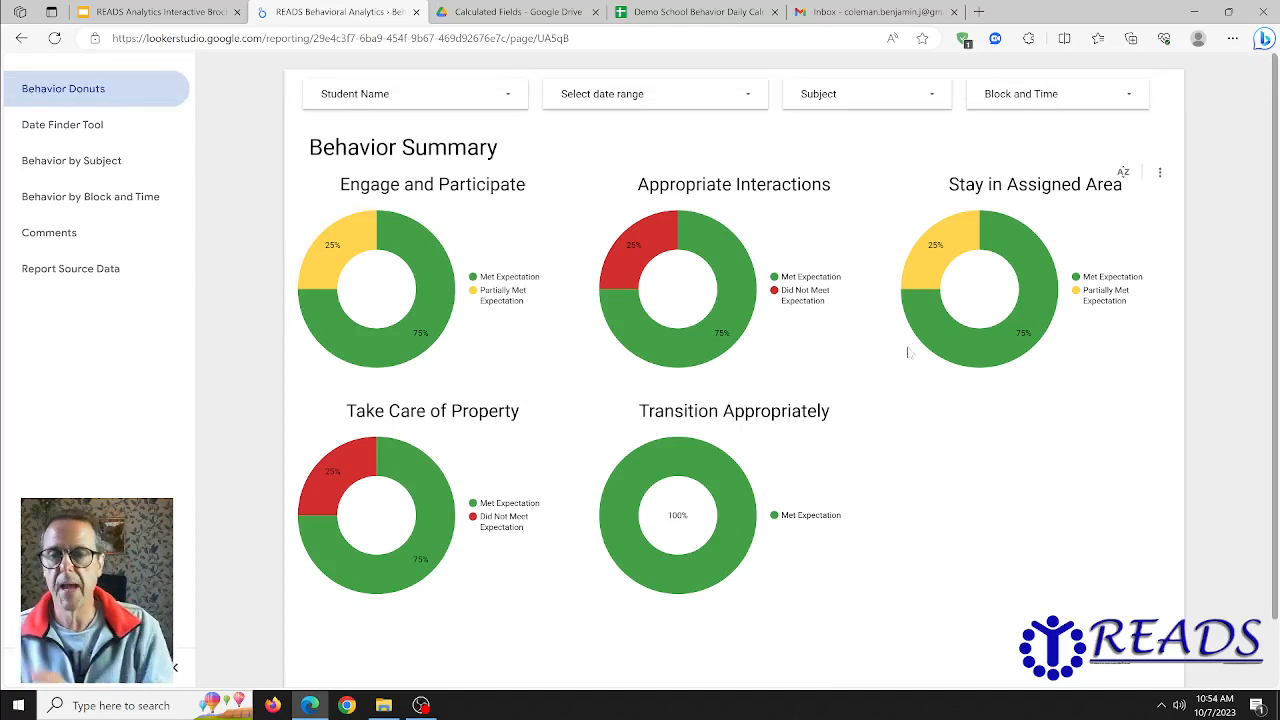
left_click(70, 124)
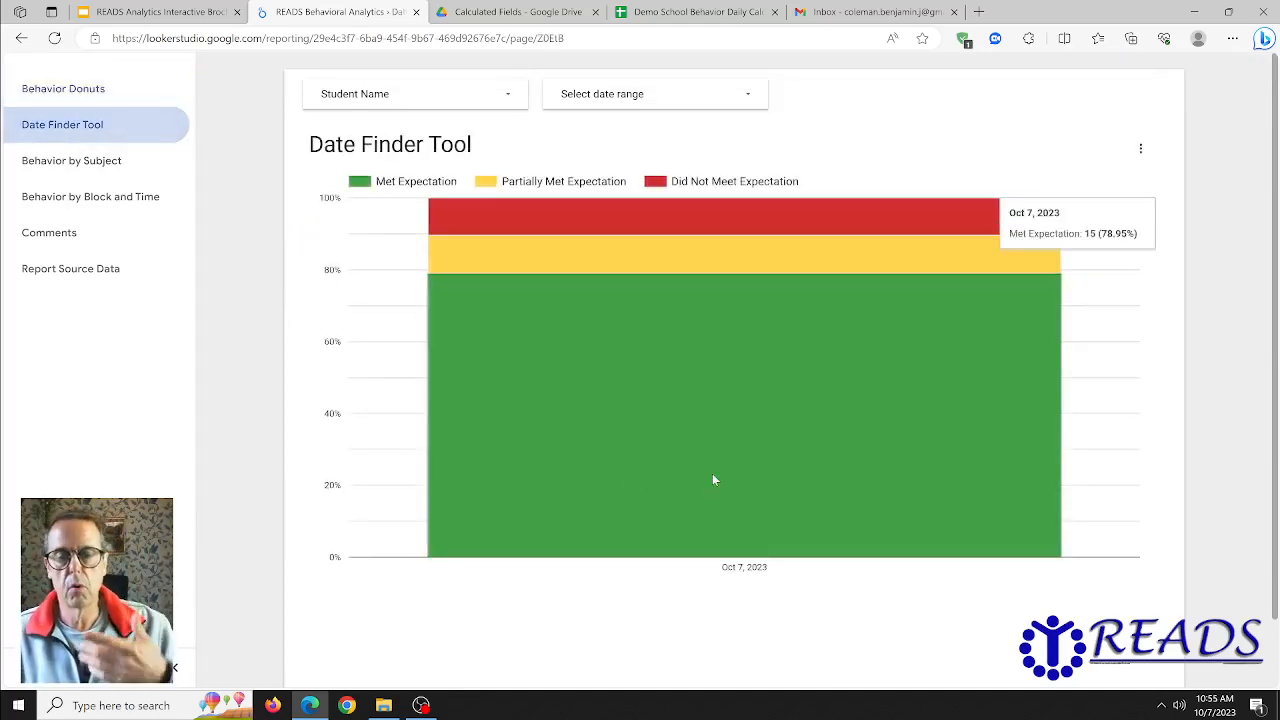
- Open the demo Behavior Analytics report from the brochure's main menu, view its Date Finder Tool page, and return to the READS Behavioral Analytics report
left_click(155, 12)
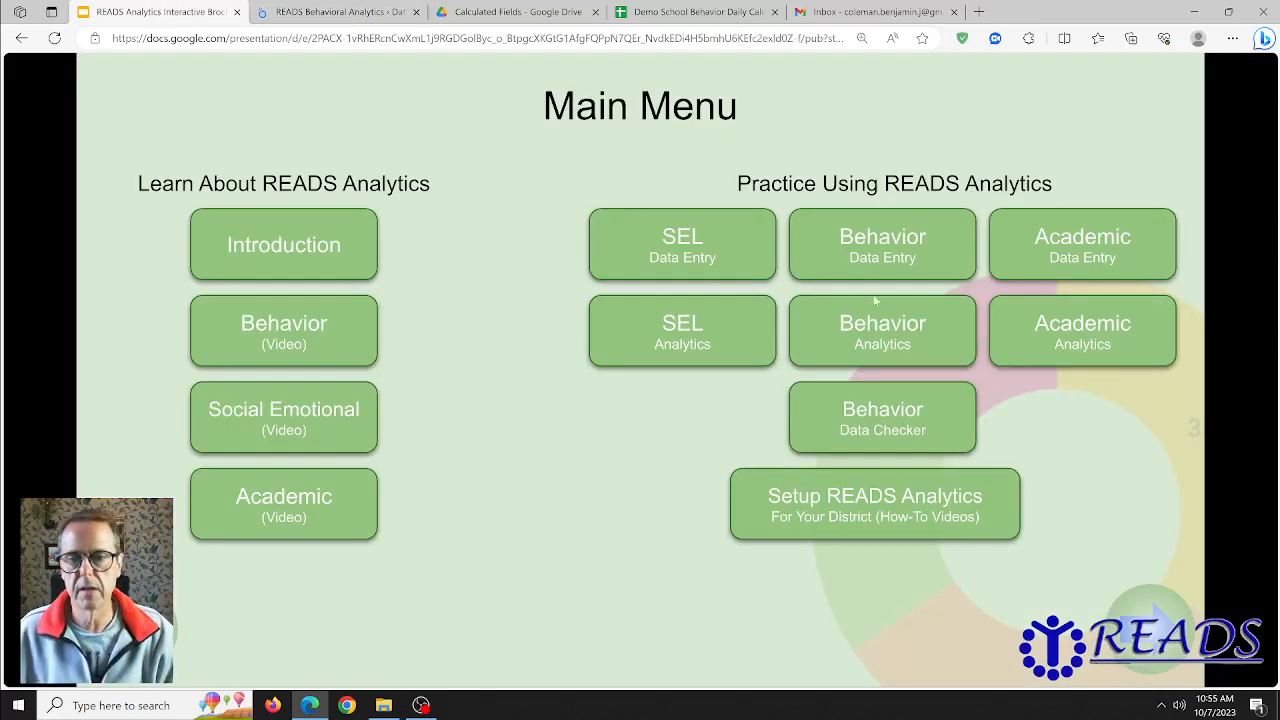
left_click(914, 328)
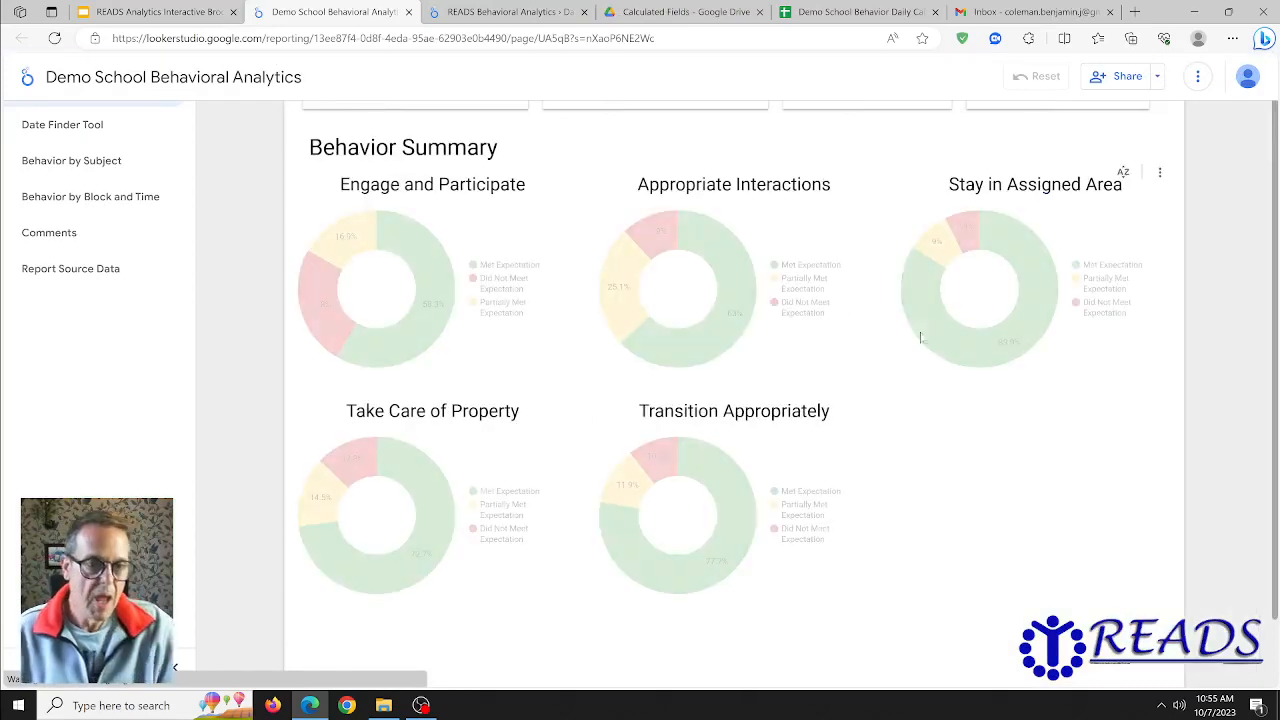
left_click(85, 124)
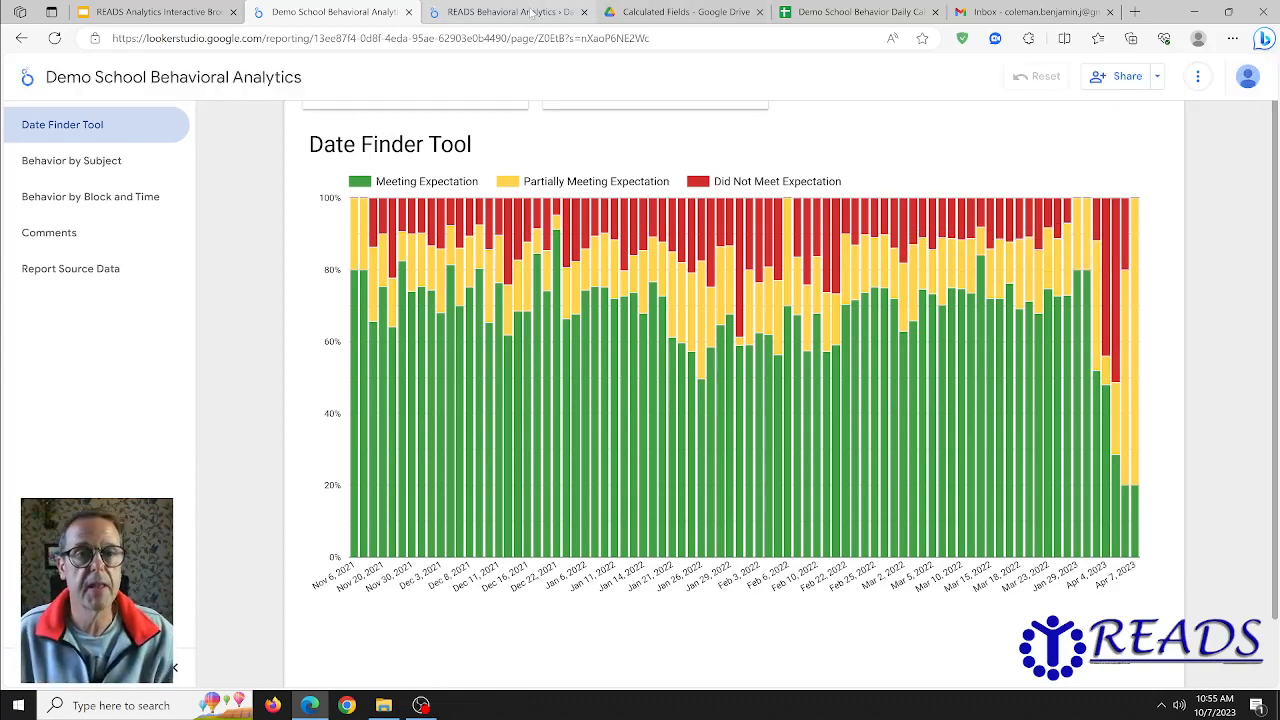
left_click(468, 13)
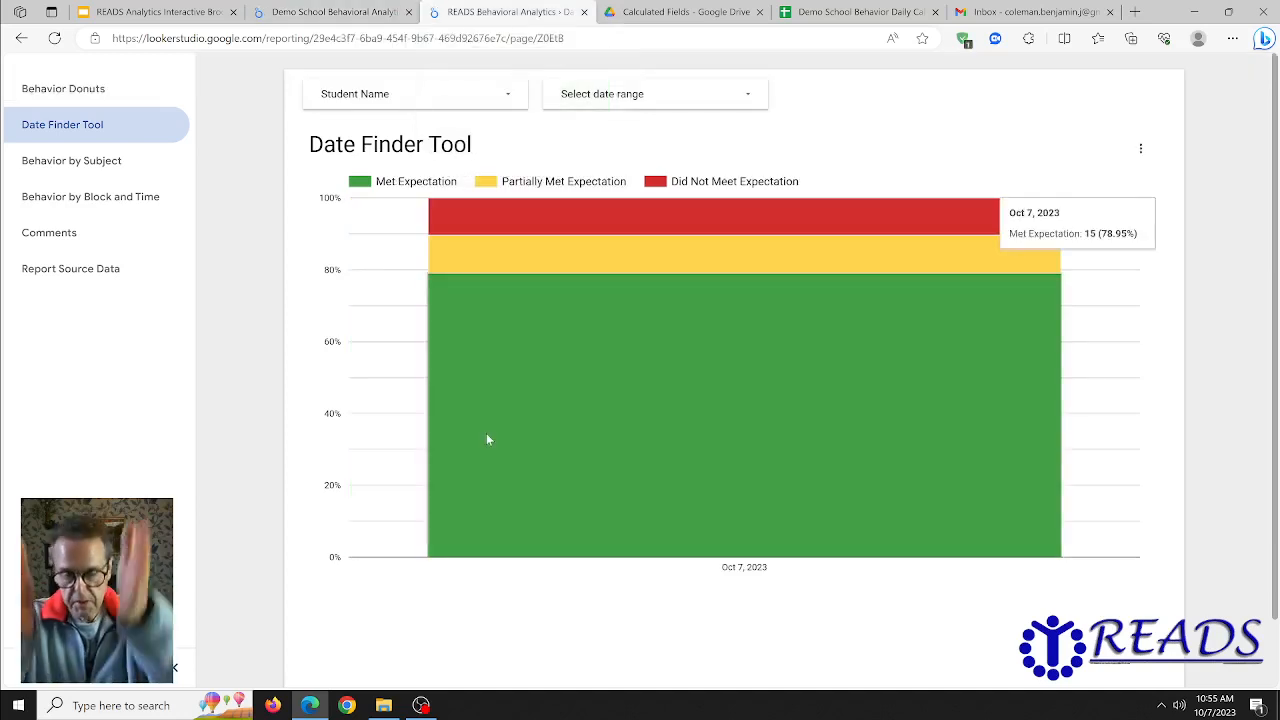